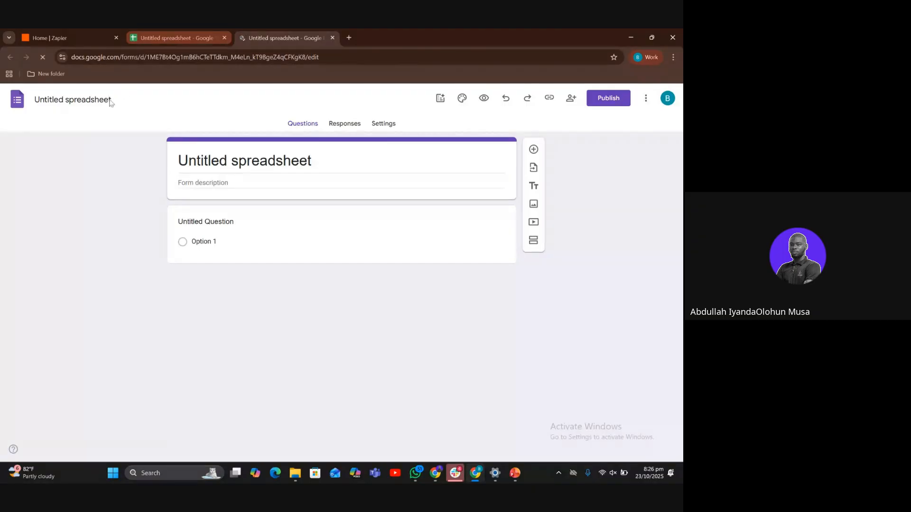
# Step: Switch to the spreadsheet linked to the form and rename it "Review Form"
pyautogui.click(155, 38)
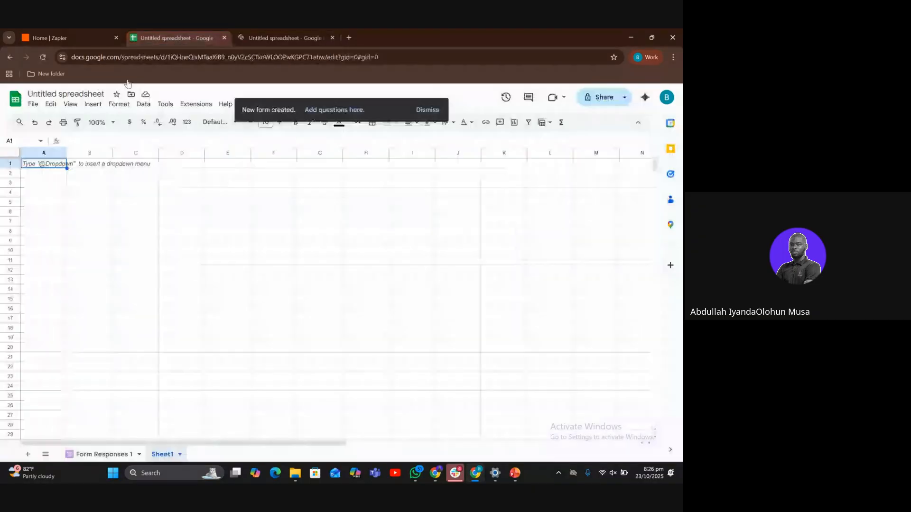
pyautogui.click(99, 93)
pyautogui.doubleClick(99, 93)
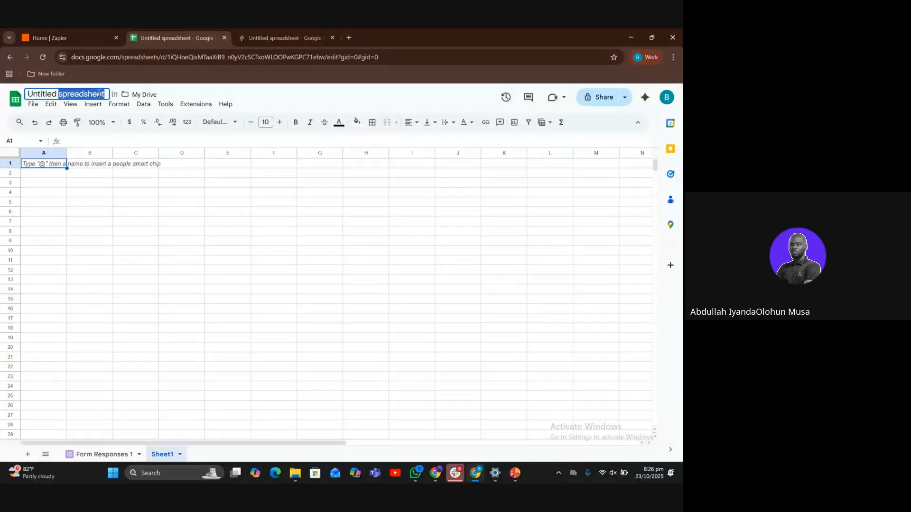
pyautogui.tripleClick(99, 93)
pyautogui.write('Review')
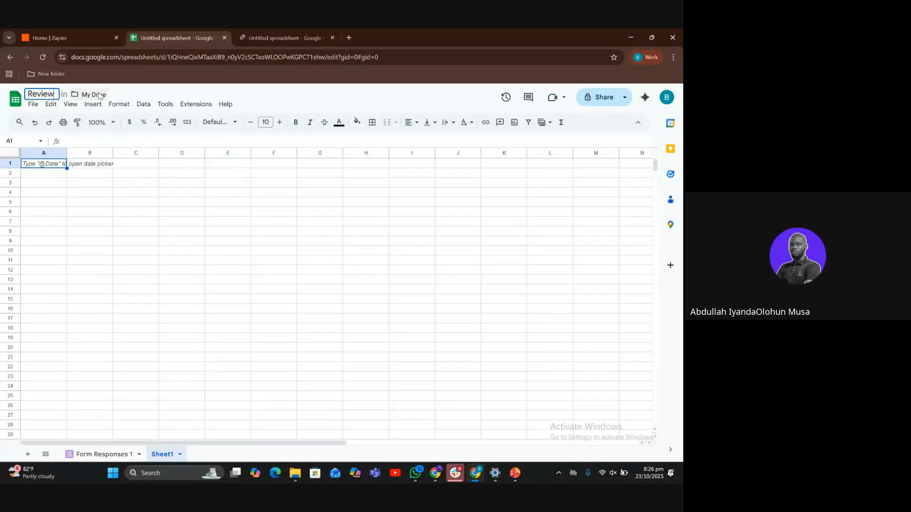
pyautogui.write(' Form')
pyautogui.press('Return')
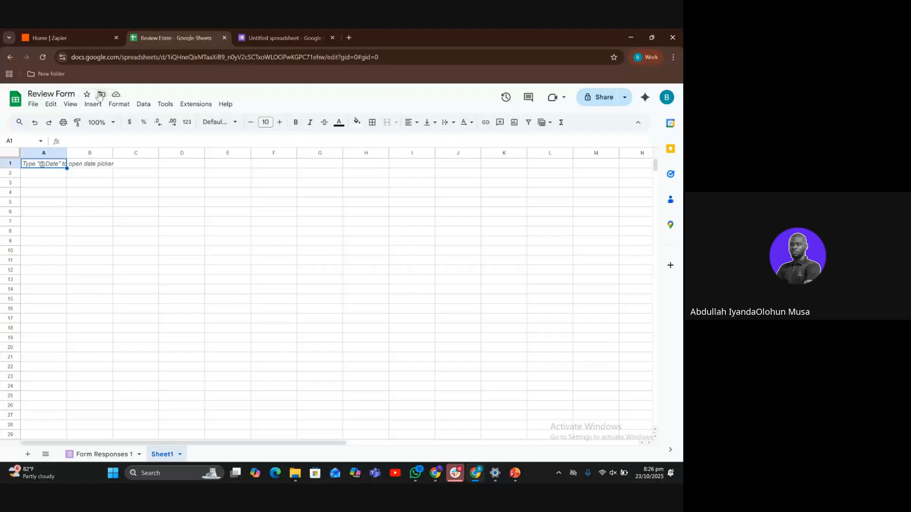
# Step: Return to the linked form and set its title to "Enjoying the Session?, Give your Feedback."
pyautogui.click(274, 34)
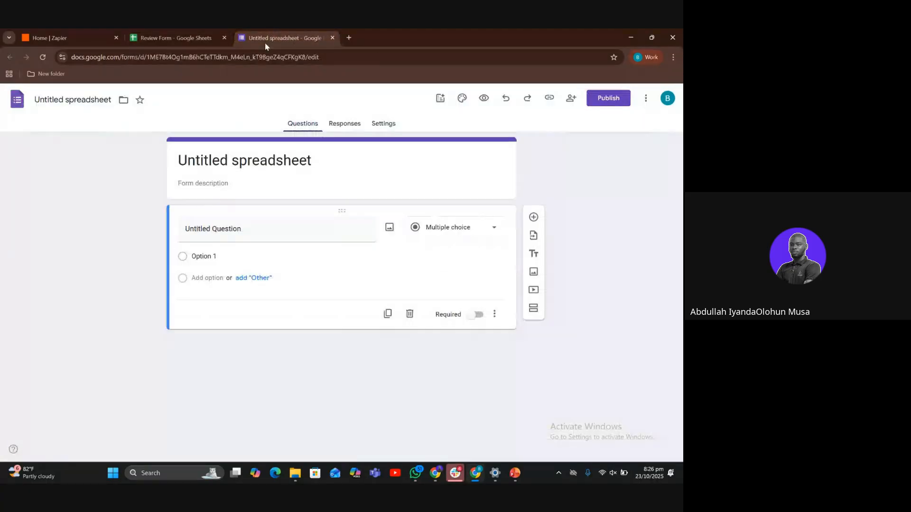
pyautogui.click(288, 161)
pyautogui.tripleClick(289, 161)
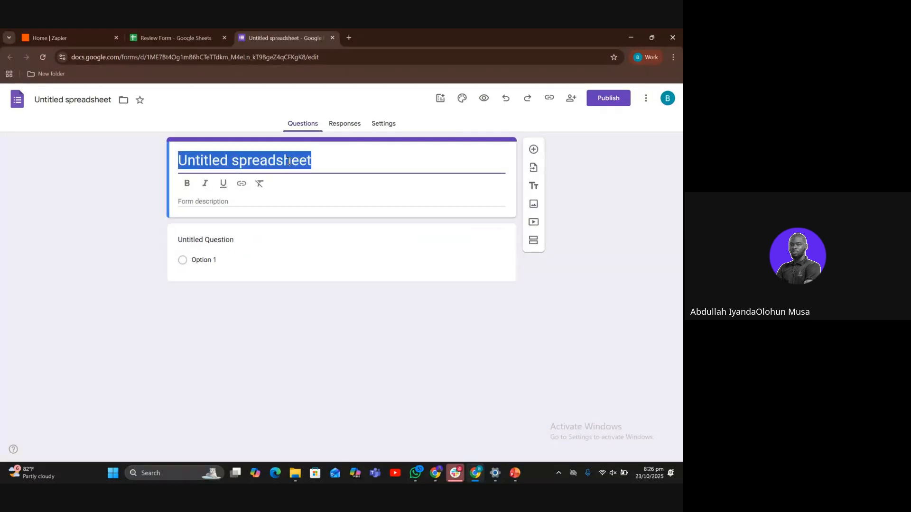
pyautogui.write('Enjoyi')
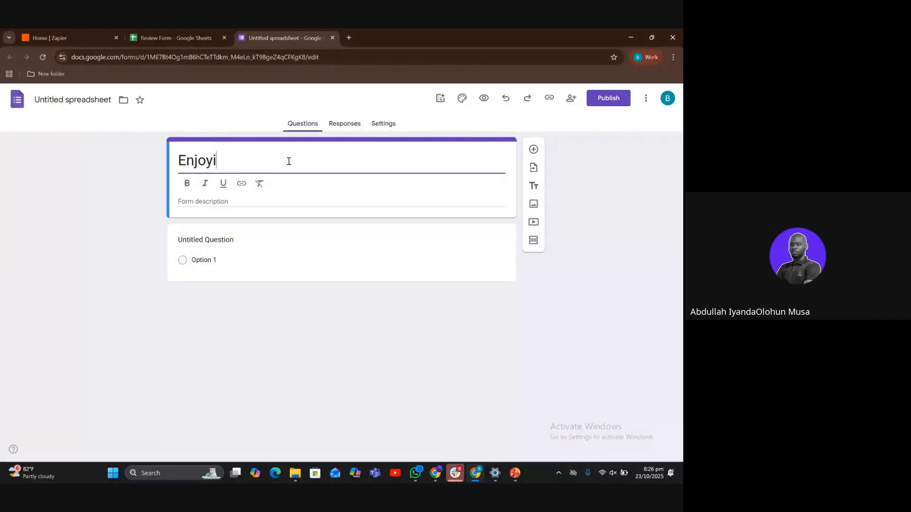
pyautogui.write('ng the Sessi')
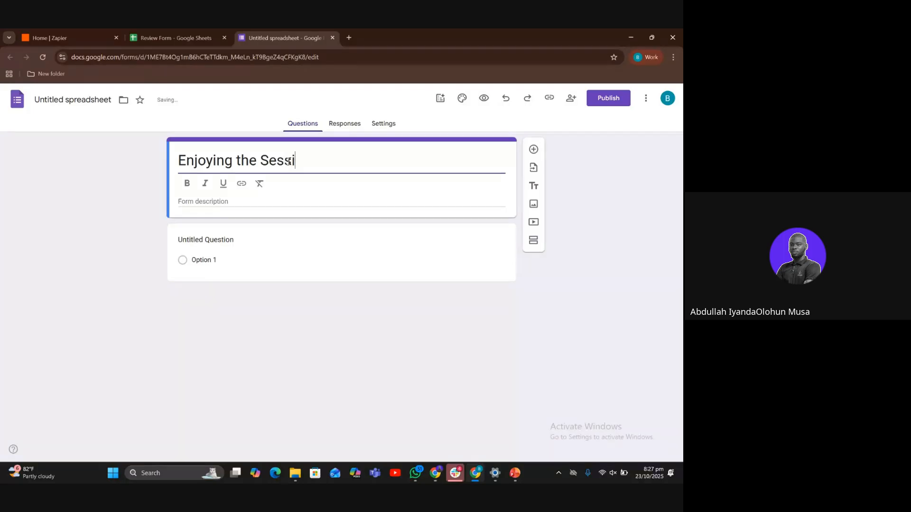
pyautogui.write('on?, Give yp')
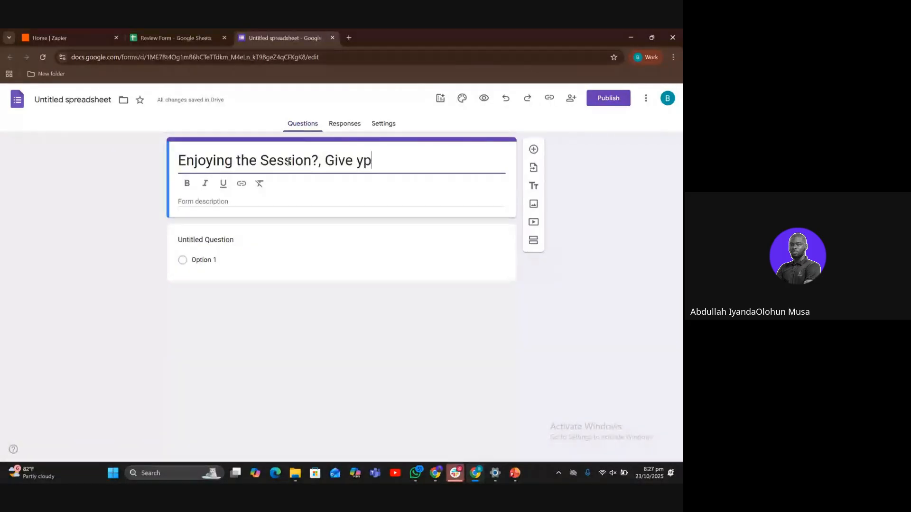
pyautogui.press('BackSpace')
pyautogui.write('our Feedback')
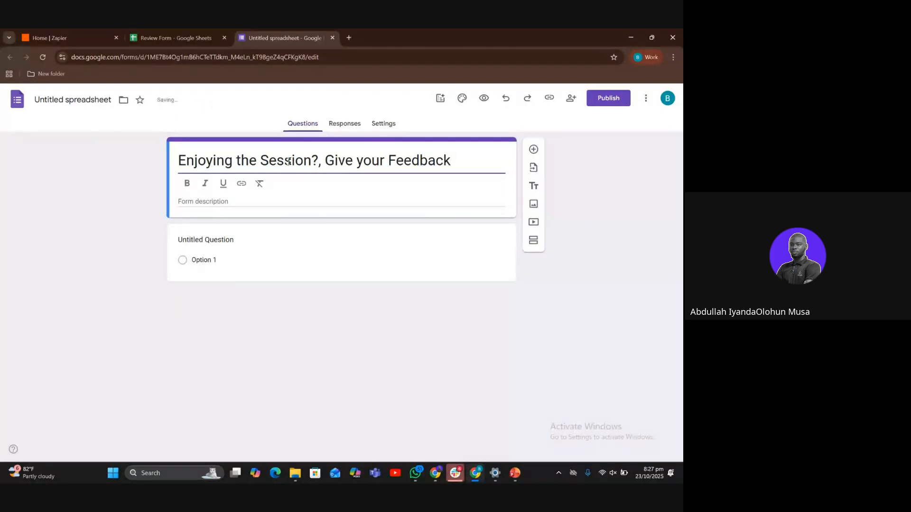
pyautogui.write('.')
# Step: Rename the untitled question as "Review." and change its answer type to Paragraph
pyautogui.click(207, 240)
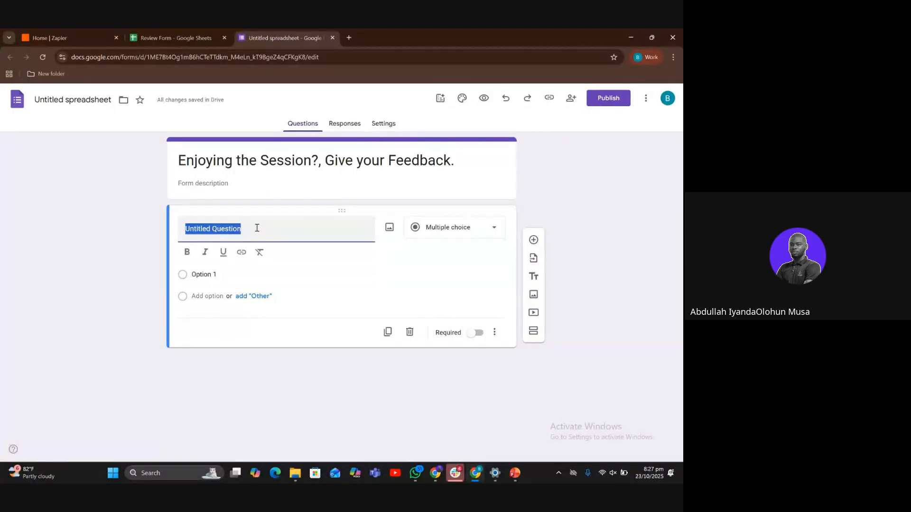
pyautogui.write('Re')
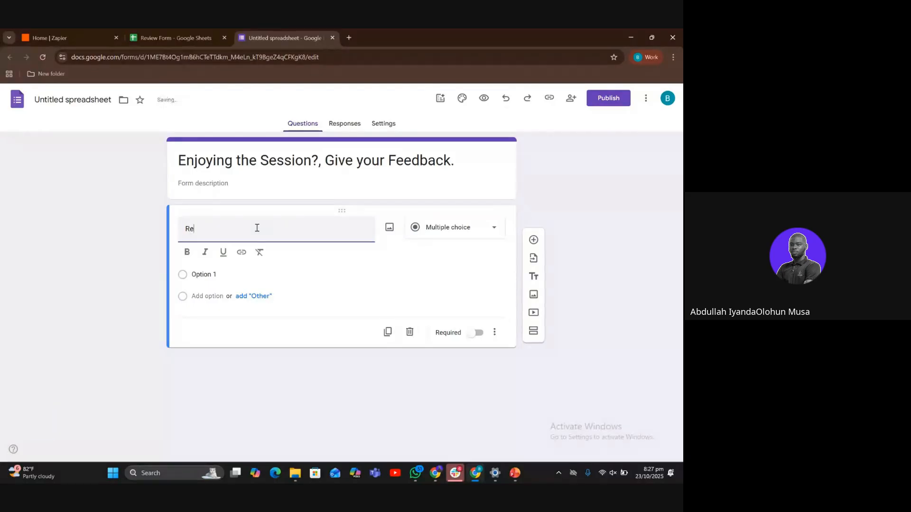
pyautogui.write('view.')
pyautogui.click(470, 228)
pyautogui.click(440, 190)
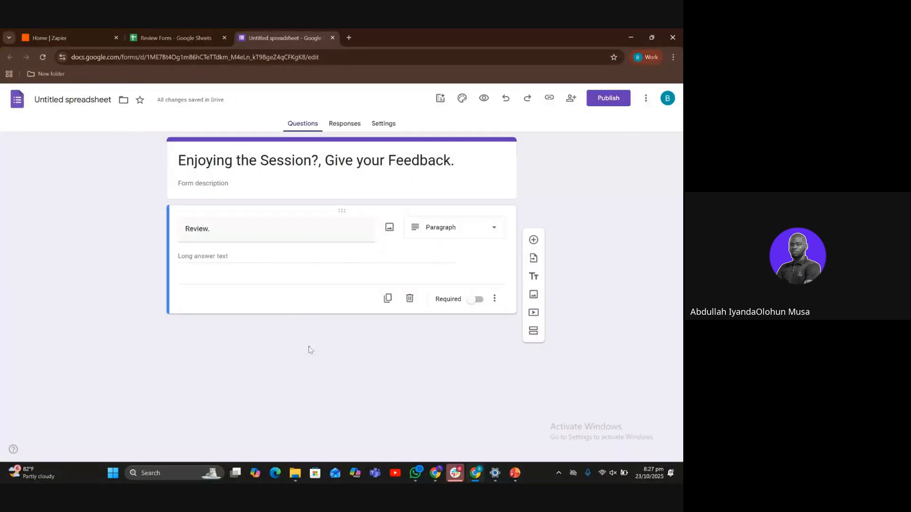
# Step: Rename the form file as "Review"
pyautogui.tripleClick(100, 97)
pyautogui.write('R')
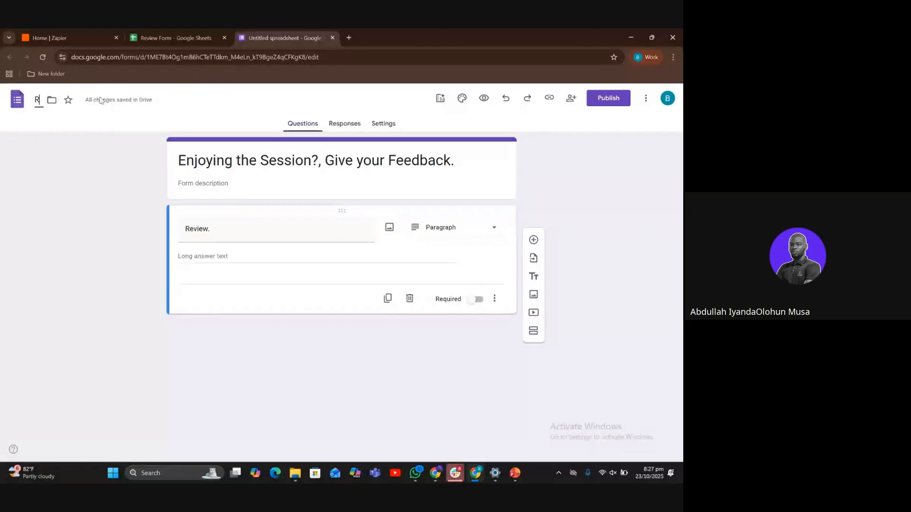
pyautogui.write('eview')
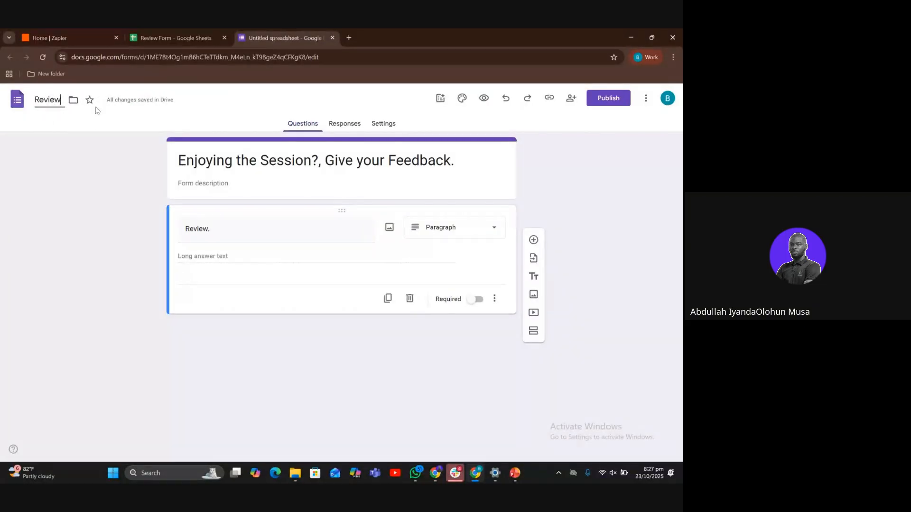
pyautogui.click(73, 162)
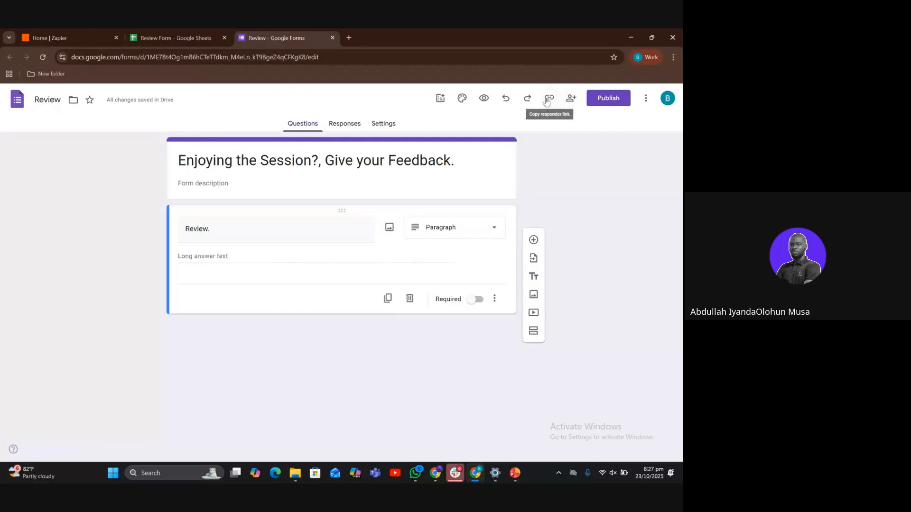
# Step: Publish the form with the responder view open to anyone with the link
pyautogui.click(589, 98)
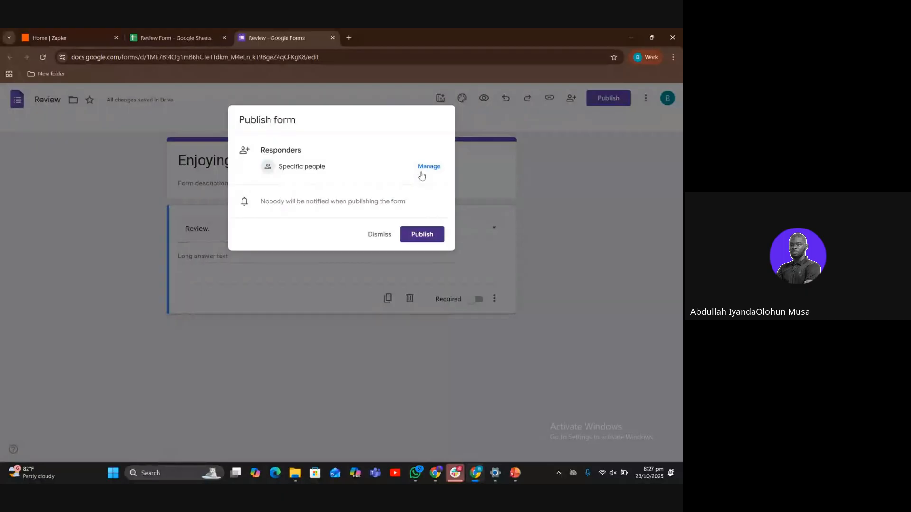
pyautogui.click(422, 171)
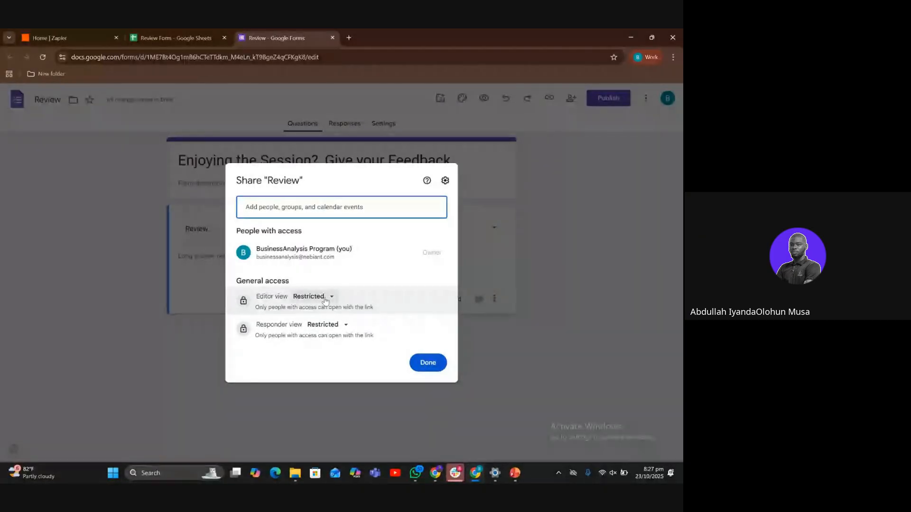
pyautogui.click(330, 327)
pyautogui.click(353, 405)
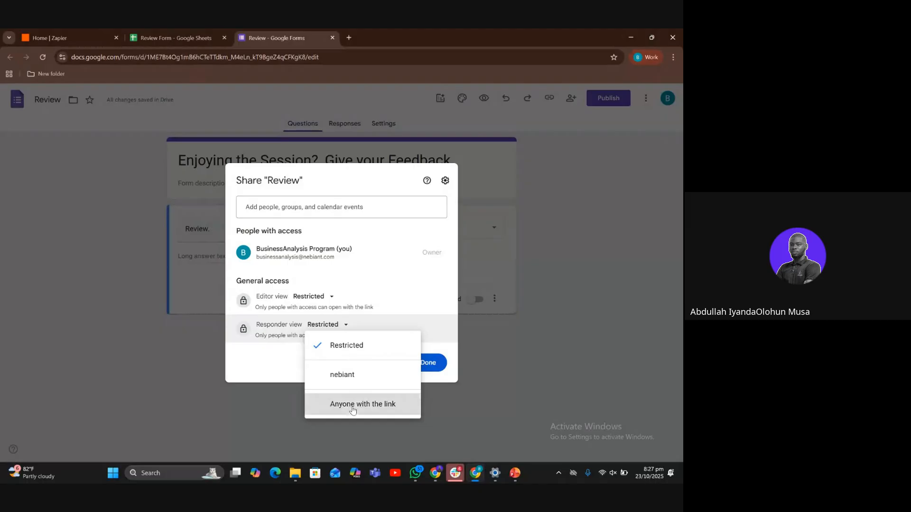
pyautogui.click(352, 408)
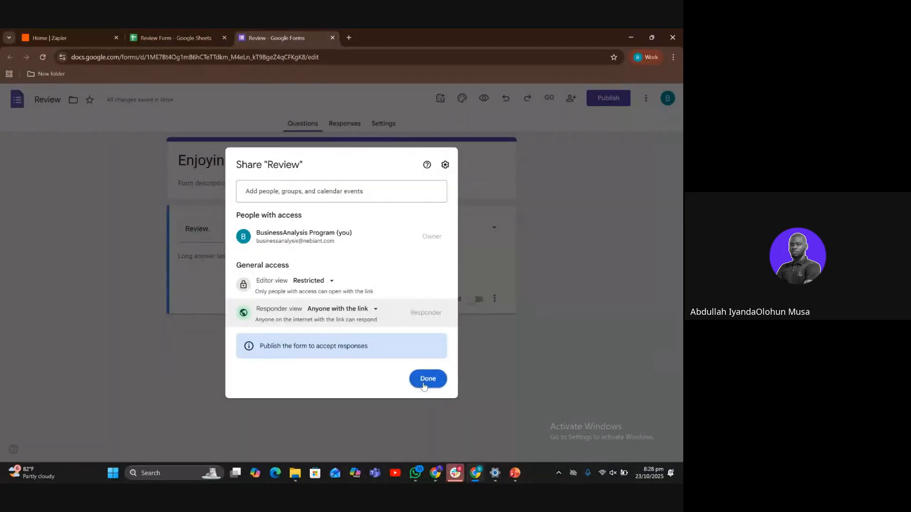
pyautogui.click(424, 382)
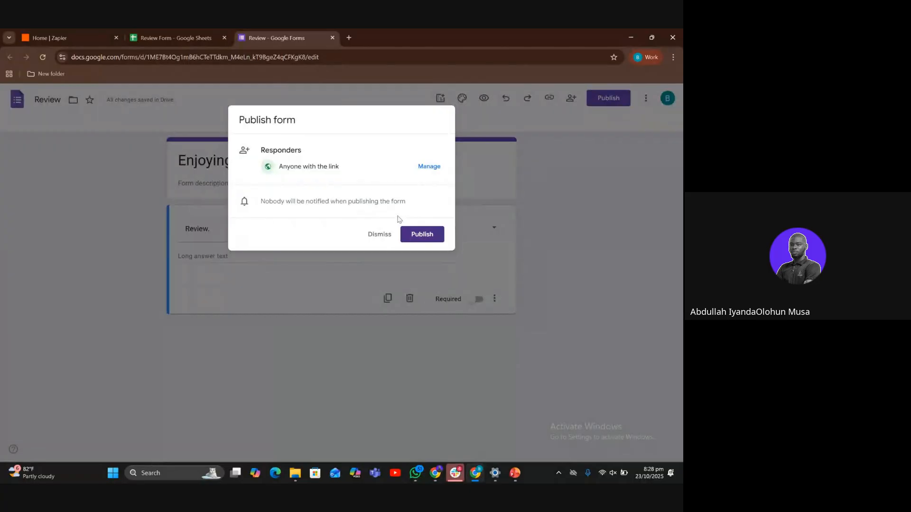
pyautogui.click(417, 234)
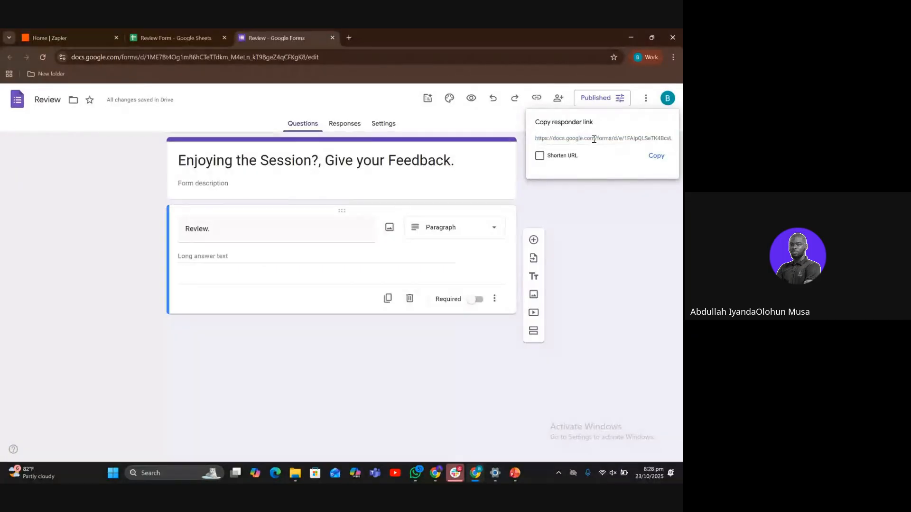
# Step: Copy the form's full responder link and open the in-call messages of the Google Meet call
pyautogui.click(594, 140)
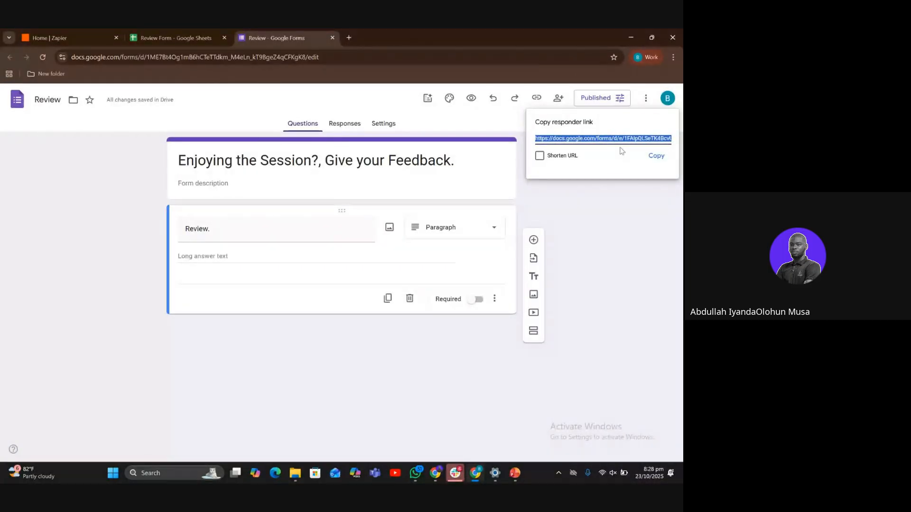
pyautogui.click(656, 157)
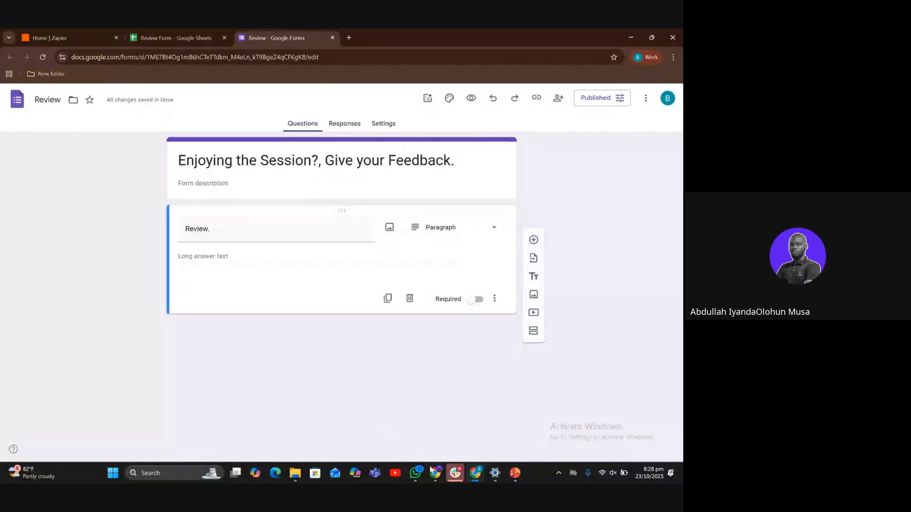
pyautogui.moveTo(435, 469)
pyautogui.click(395, 427)
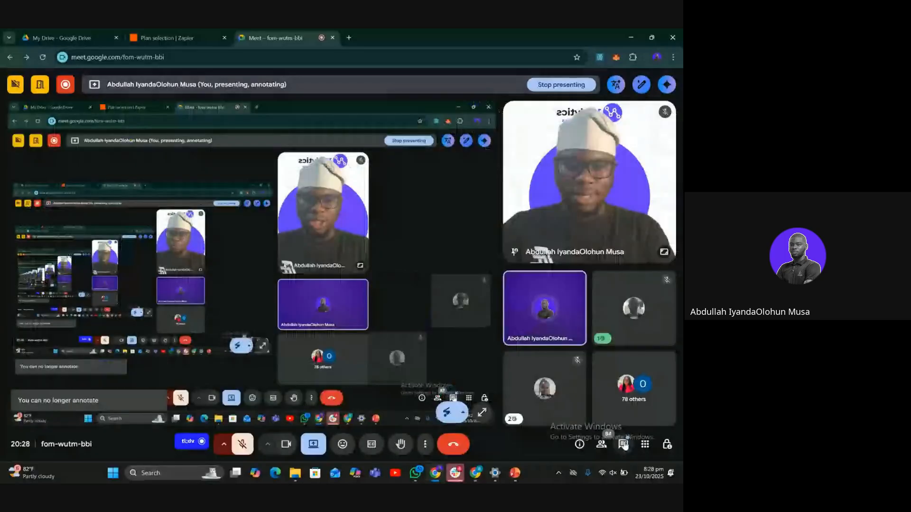
pyautogui.click(623, 445)
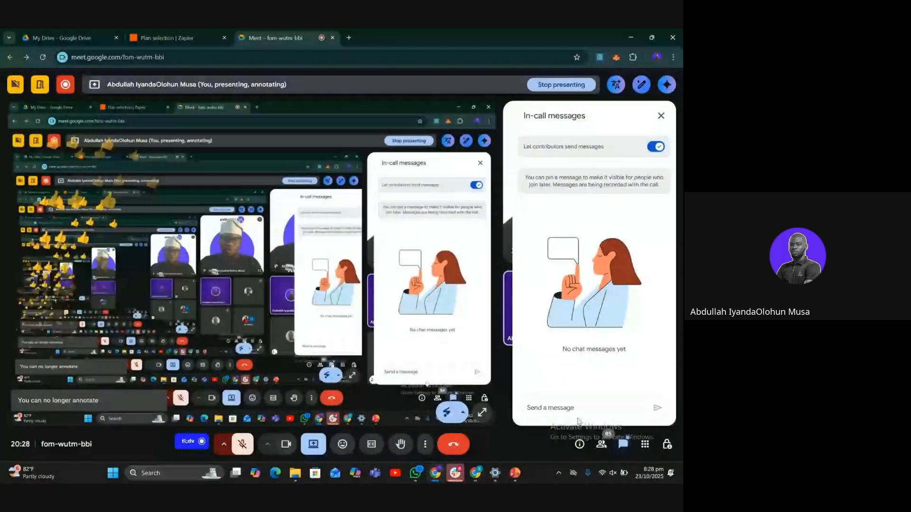
# Step: Send the copied form link to the meeting chat, preceded by the label "REVIEW FORM."
pyautogui.click(573, 411)
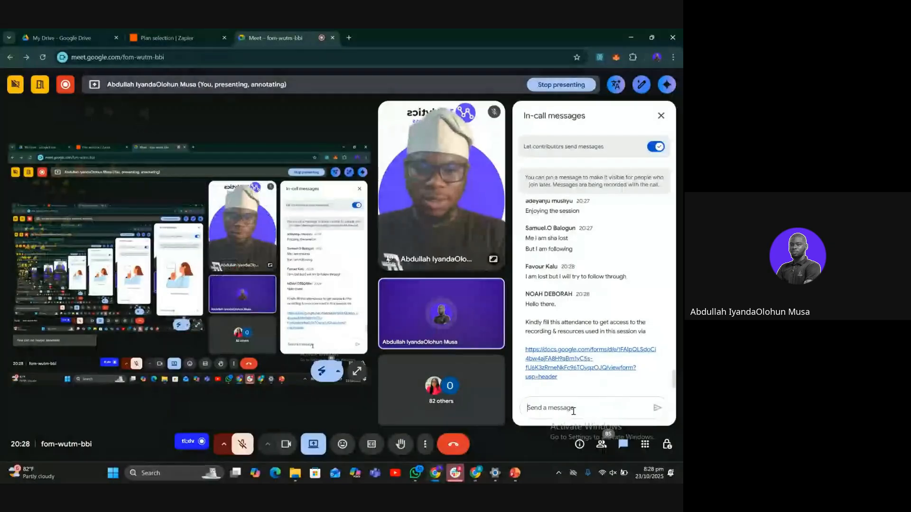
pyautogui.hotkey('ctrl', 'v')
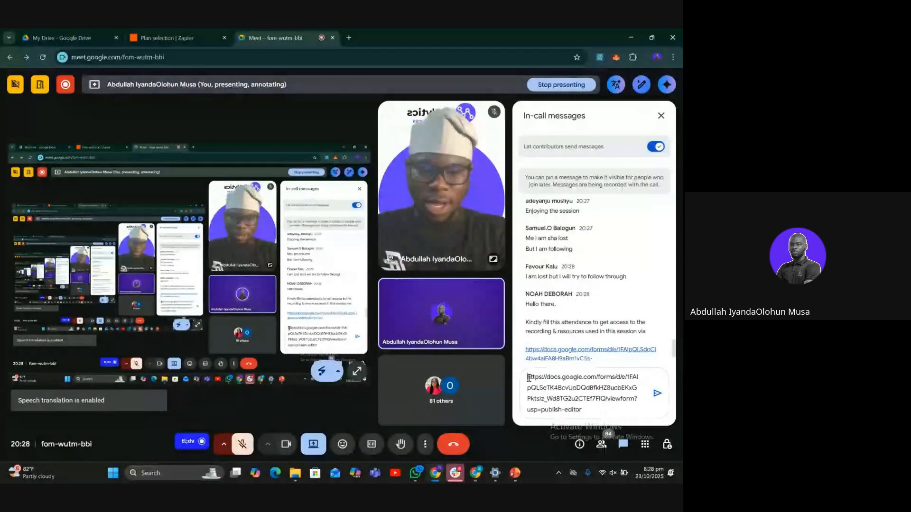
pyautogui.write('FEVIEW ')
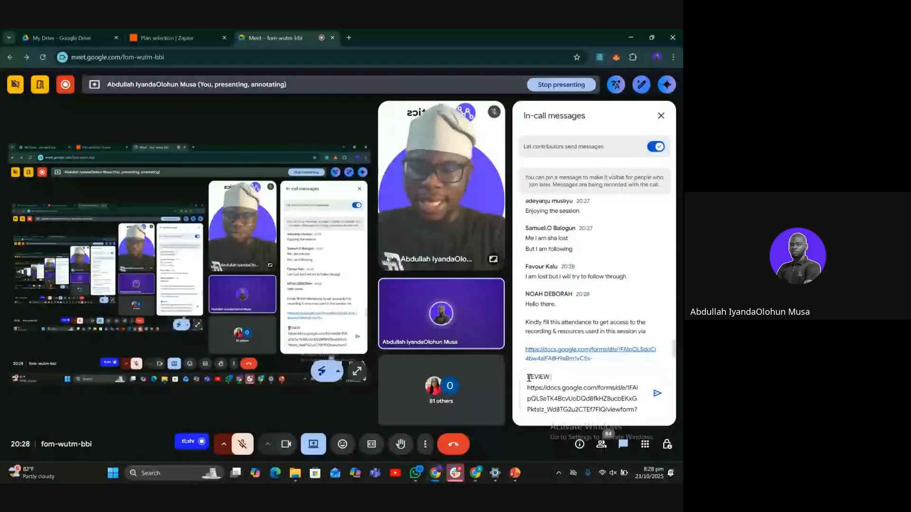
pyautogui.write('FORM')
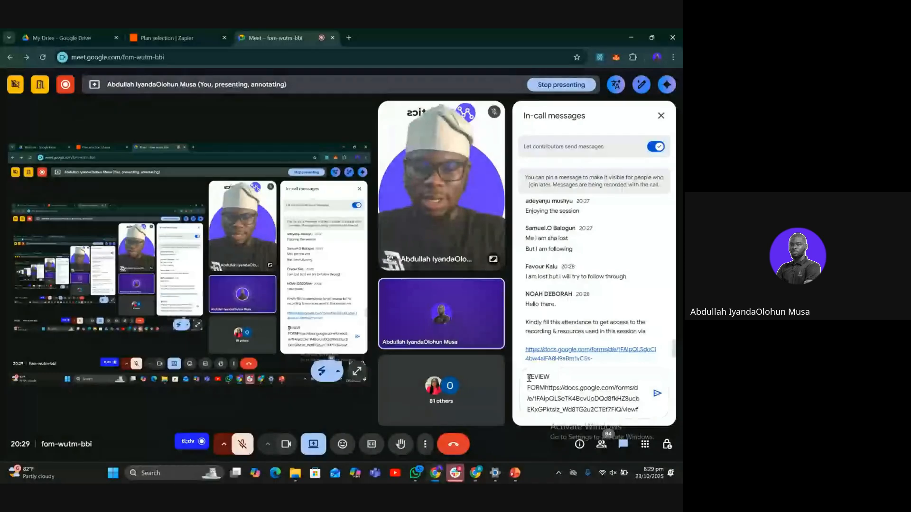
pyautogui.write('.')
pyautogui.press('Return')
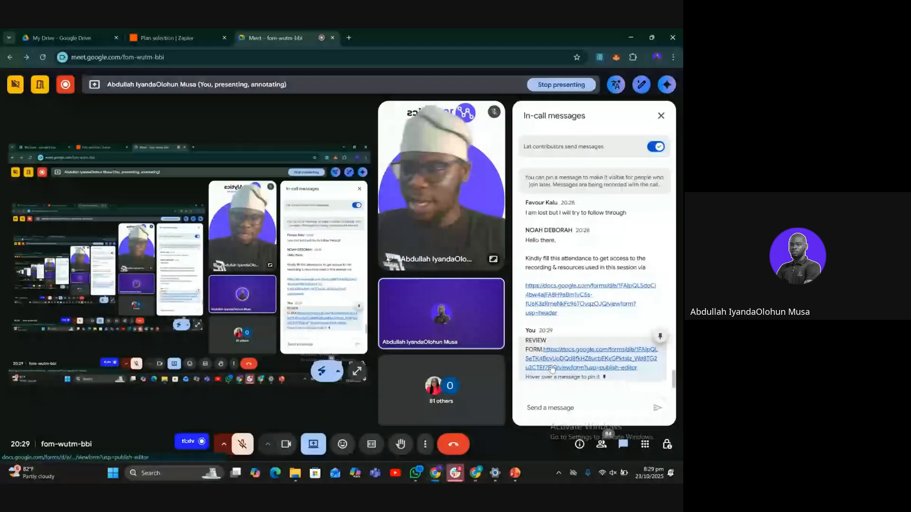
# Step: Open the review form link sent in the chat to check the form, and return to the Meet call
pyautogui.click(549, 369)
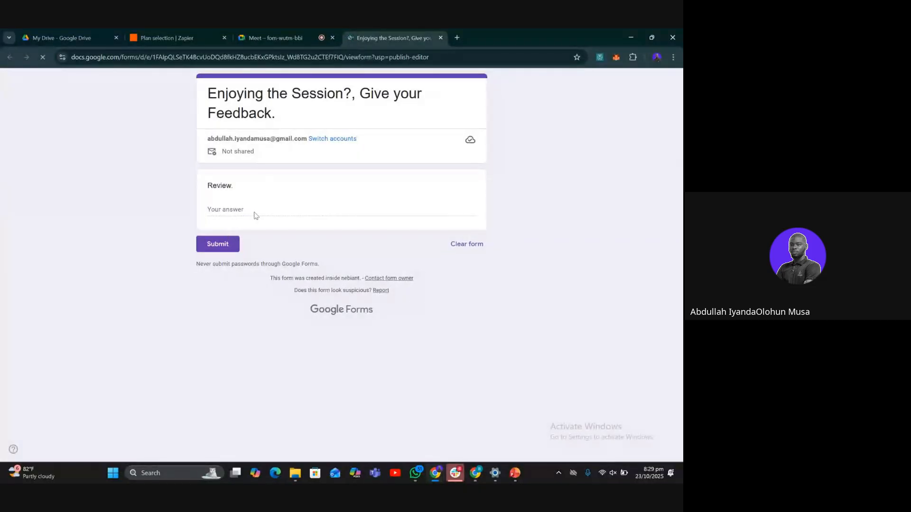
pyautogui.click(284, 38)
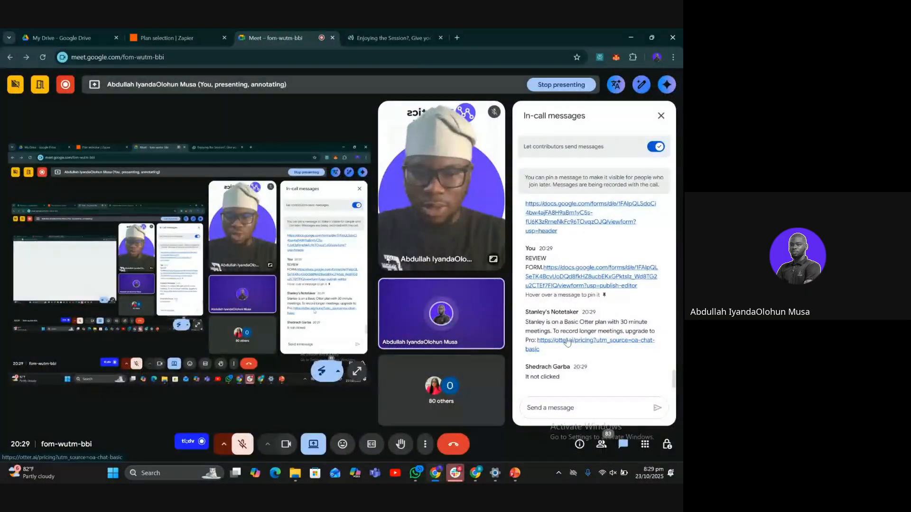
# Step: Send the form link to the meeting chat with "REVIEW FORM" on a separate line below it, and pin that message for everyone
pyautogui.moveTo(660, 255)
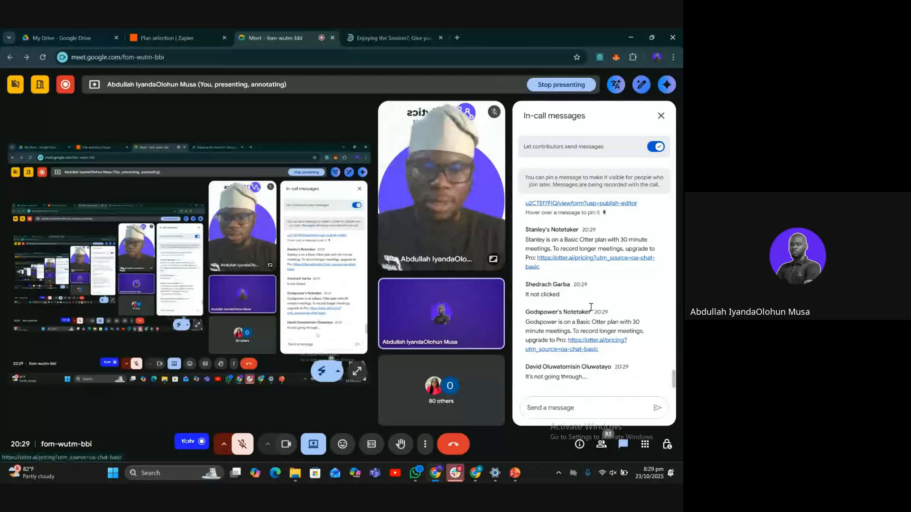
pyautogui.click(556, 411)
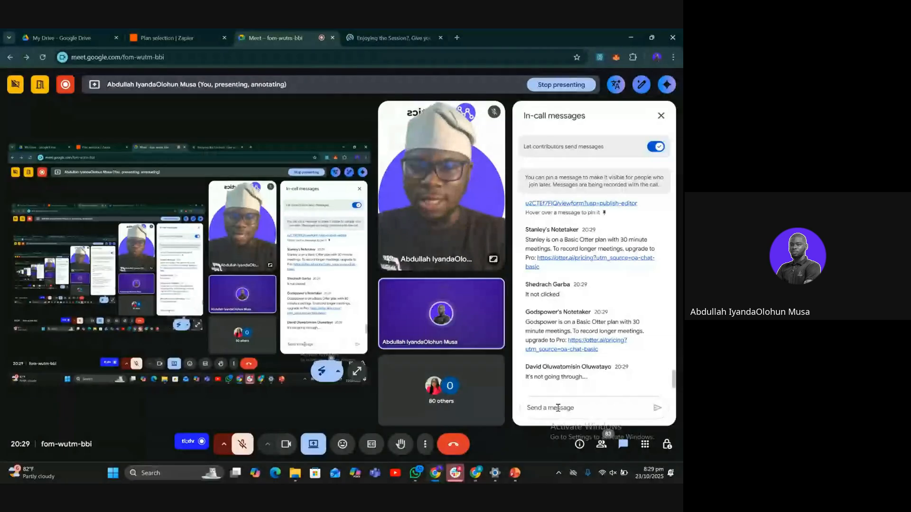
pyautogui.write('https://docs.google.com/forms/d/e/1FAIpQLSeTK4BcvUoDQd8fkHZ8ucbEkxGPktslz_Wd8TG2u2CTEf7FIQ/viewform?usp=publish-editor')
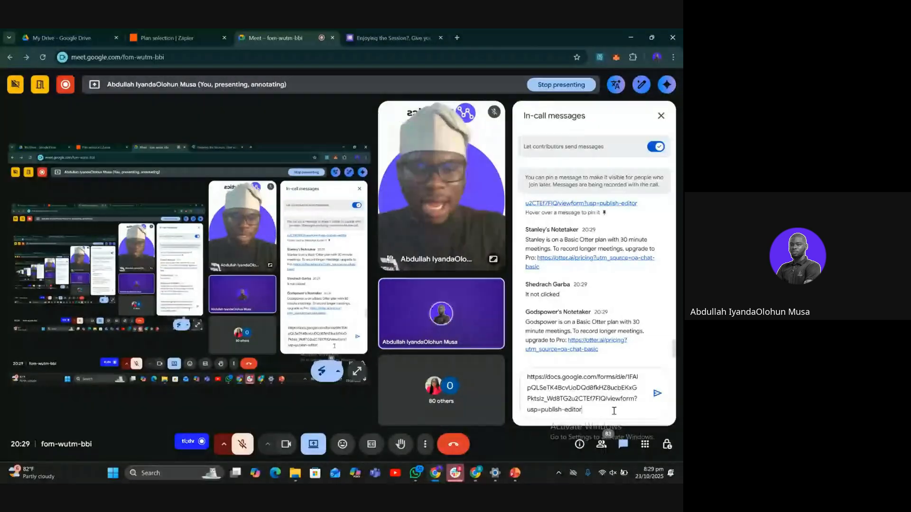
pyautogui.hotkey('shift', 'Return')
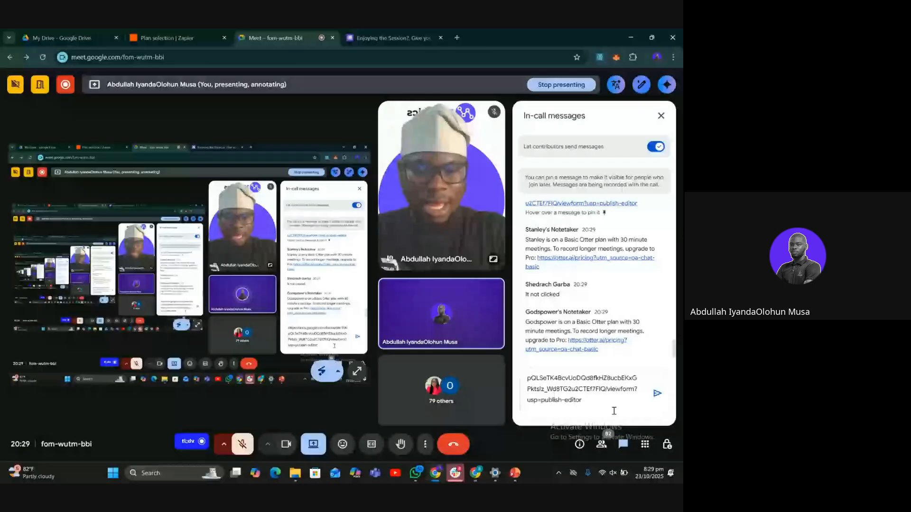
pyautogui.hotkey('shift', 'Return')
pyautogui.hotkey('shift', 'Return')
pyautogui.write('R')
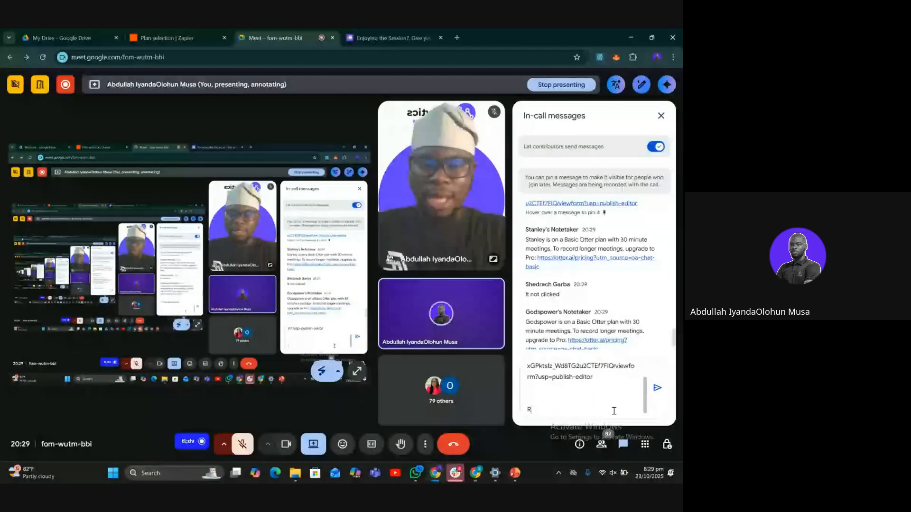
pyautogui.write('EVIE')
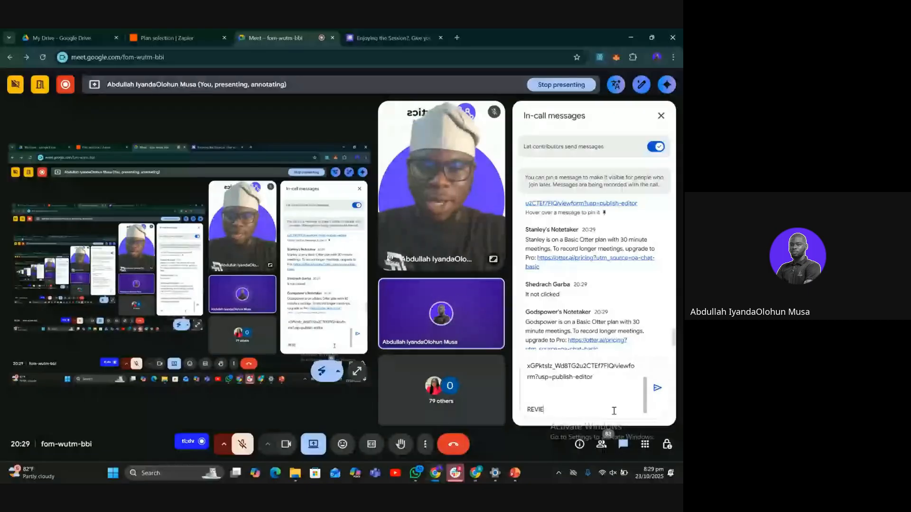
pyautogui.write('W ')
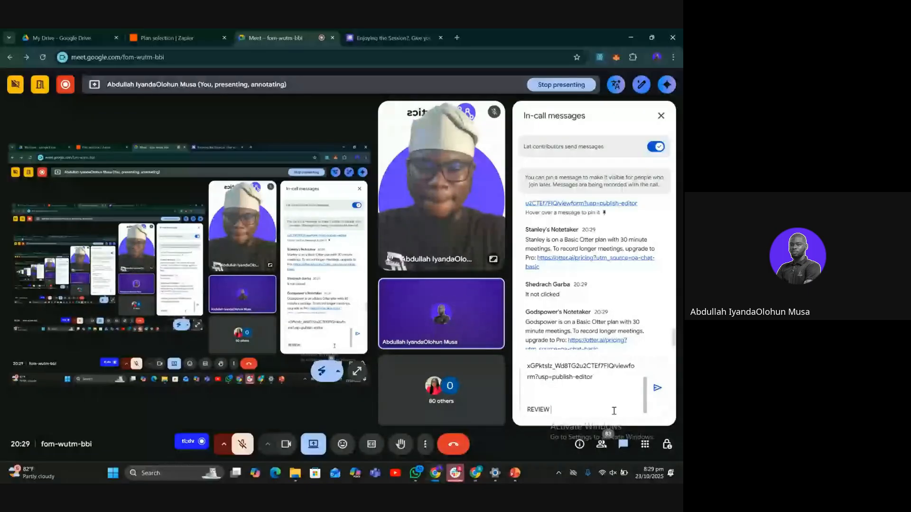
pyautogui.write('FORM')
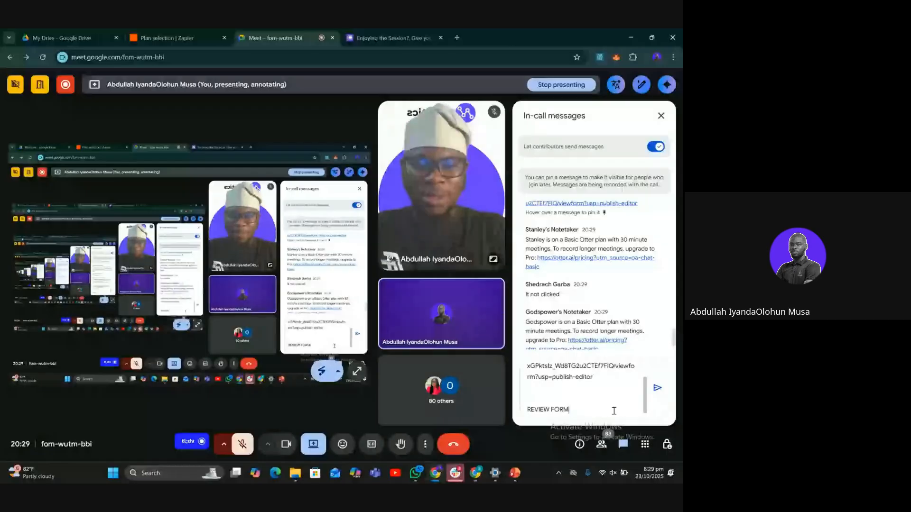
pyautogui.press('Return')
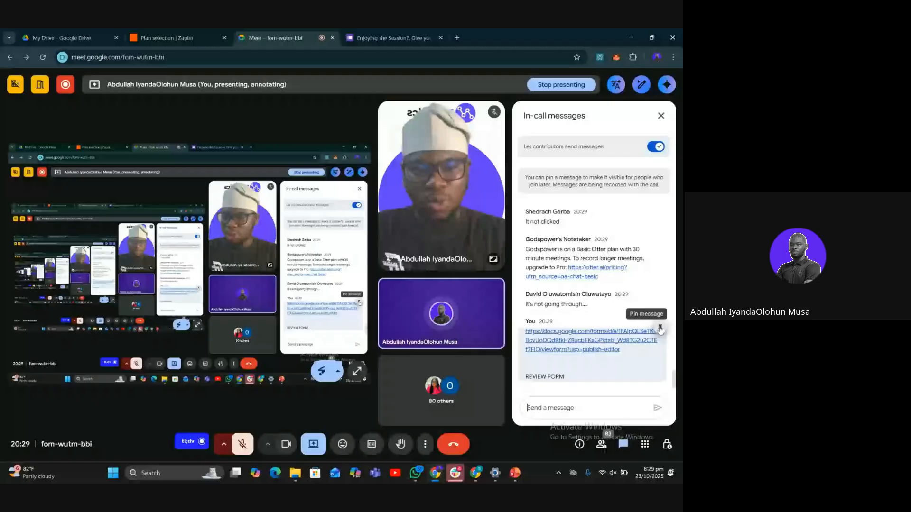
pyautogui.click(660, 329)
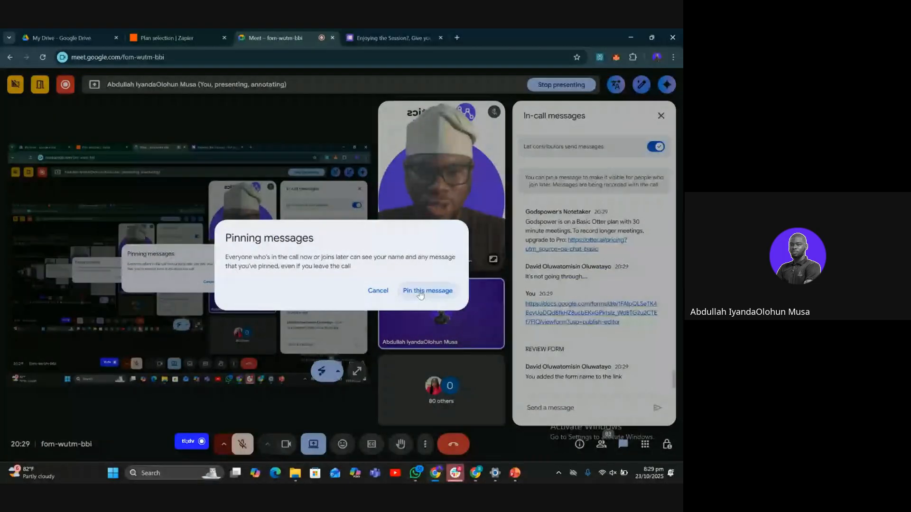
pyautogui.click(420, 292)
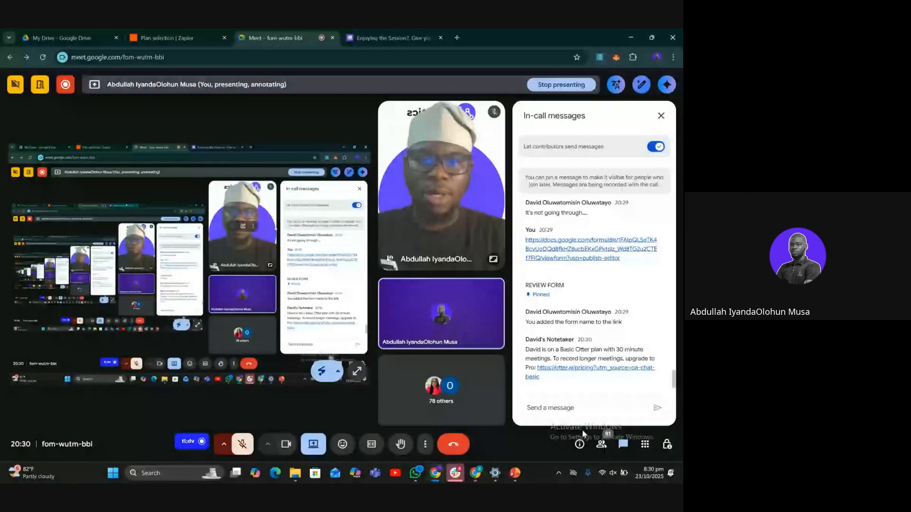
# Step: Open the responses of the Review form in the form editor and read through the submitted reviews
pyautogui.click(403, 29)
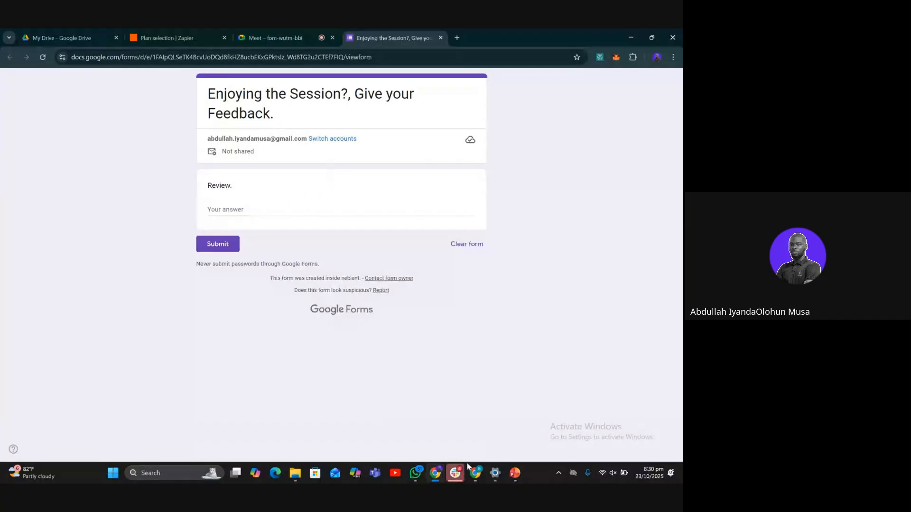
pyautogui.moveTo(477, 473)
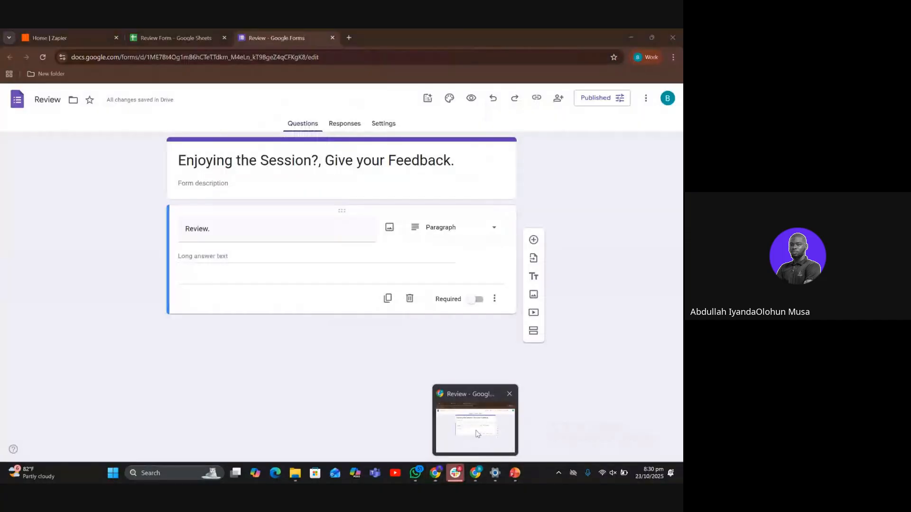
pyautogui.click(477, 432)
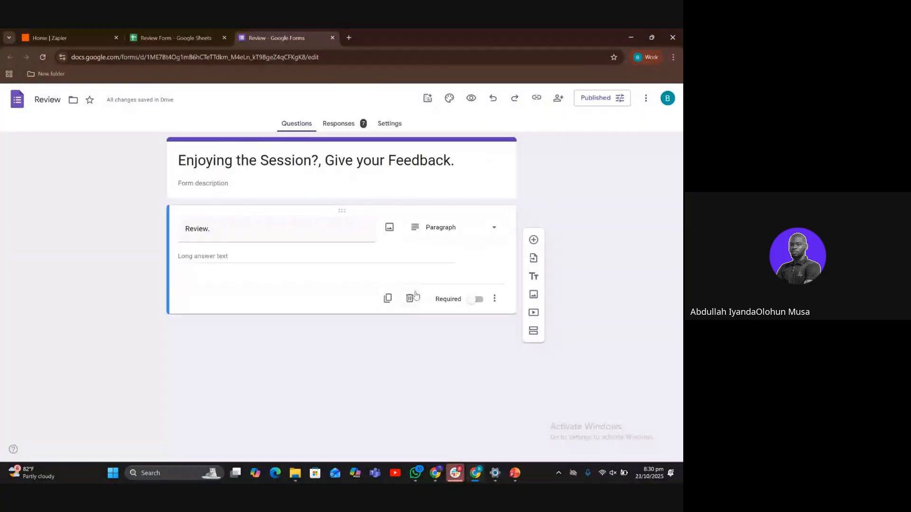
pyautogui.click(338, 124)
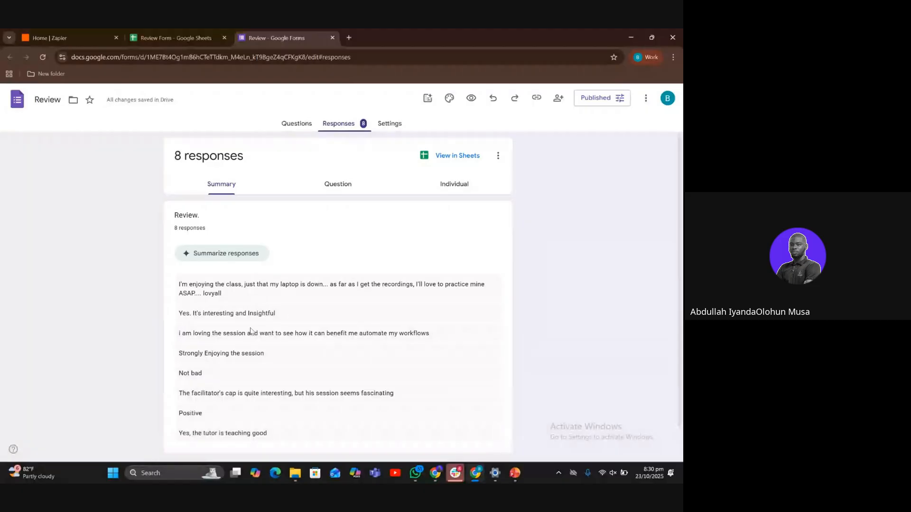
pyautogui.scroll(-1, 247, 368)
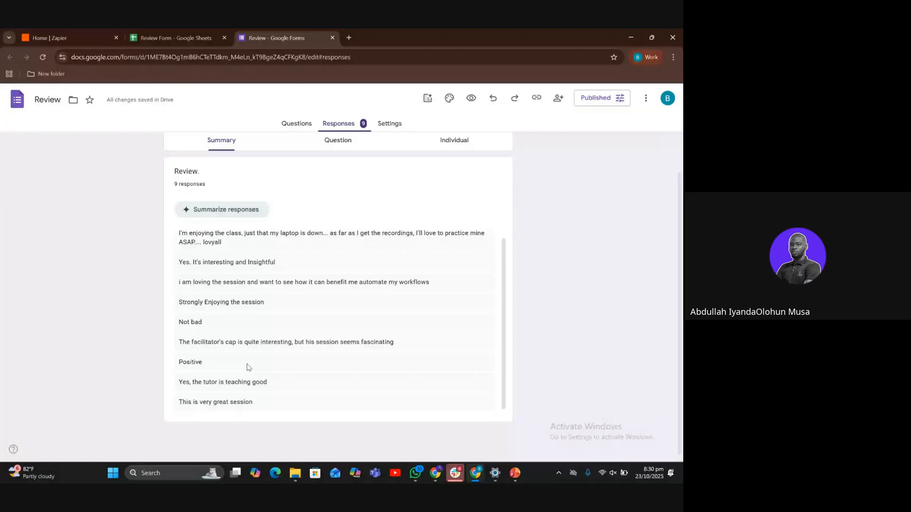
pyautogui.scroll(1, 195, 329)
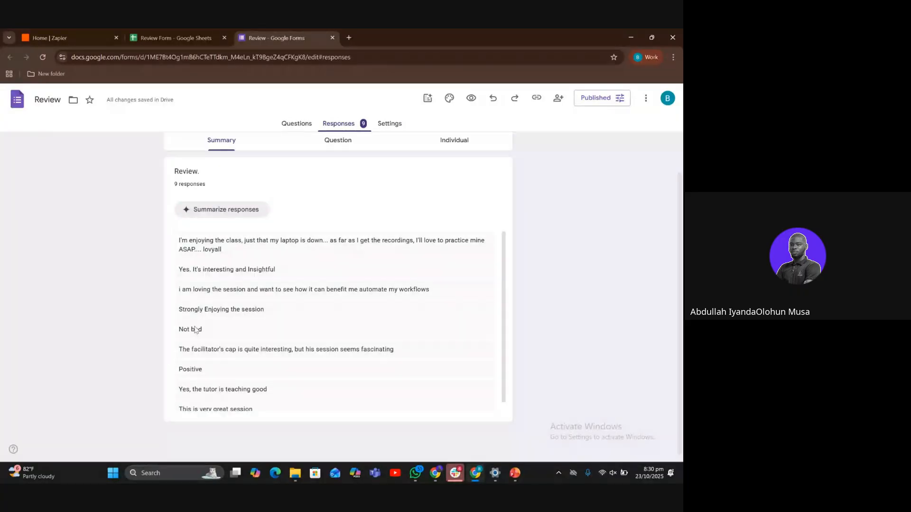
pyautogui.scroll(2, 195, 330)
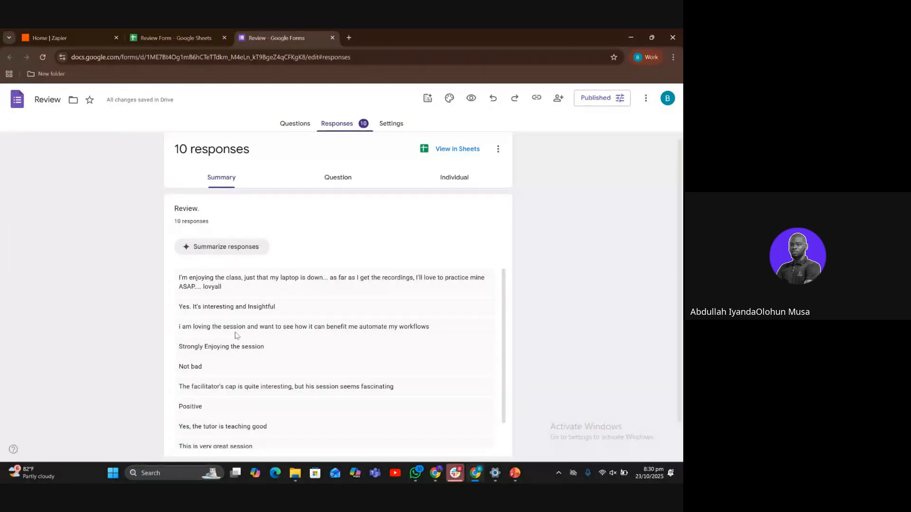
pyautogui.scroll(-3, 237, 336)
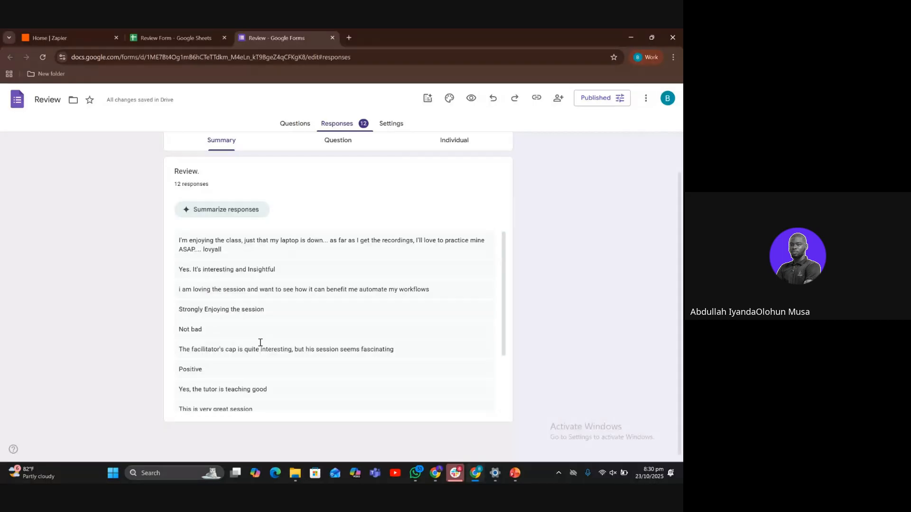
pyautogui.scroll(-3, 235, 352)
pyautogui.scroll(-1, 249, 346)
pyautogui.scroll(-2, 249, 346)
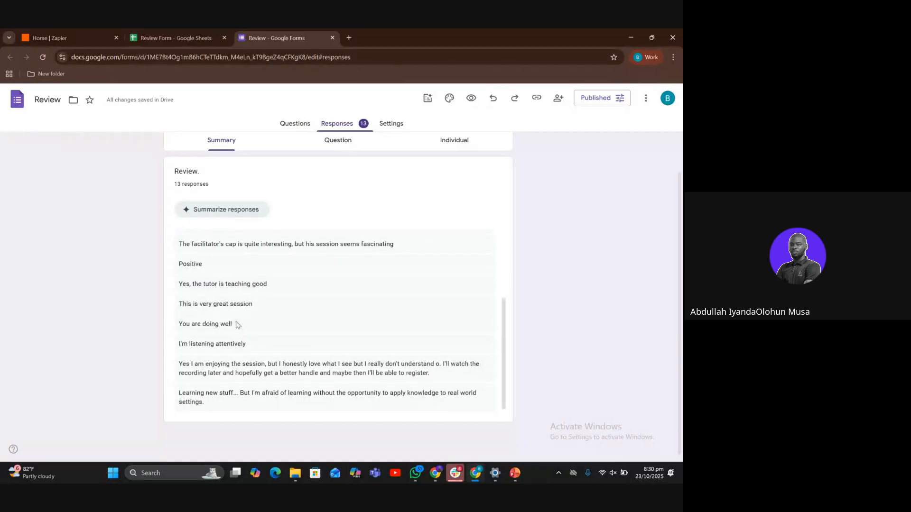
pyautogui.scroll(3, 202, 326)
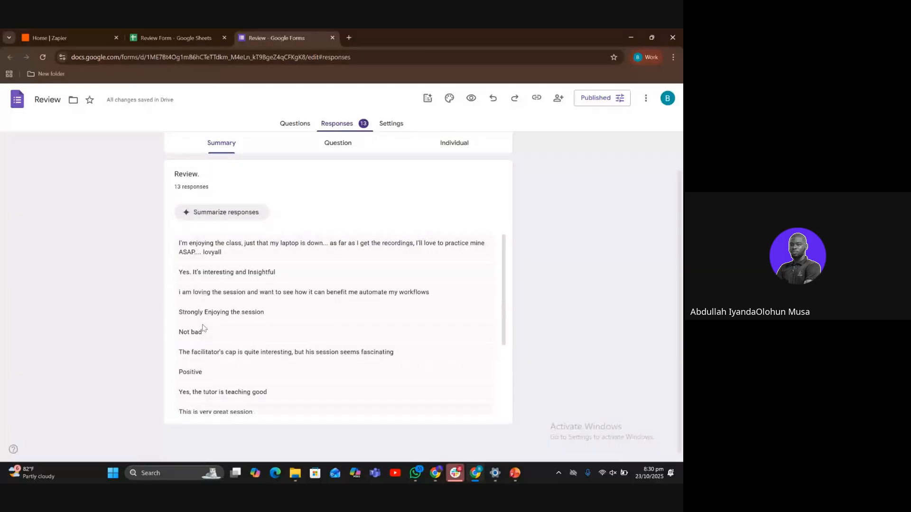
pyautogui.scroll(-1, 203, 328)
pyautogui.scroll(-4, 203, 328)
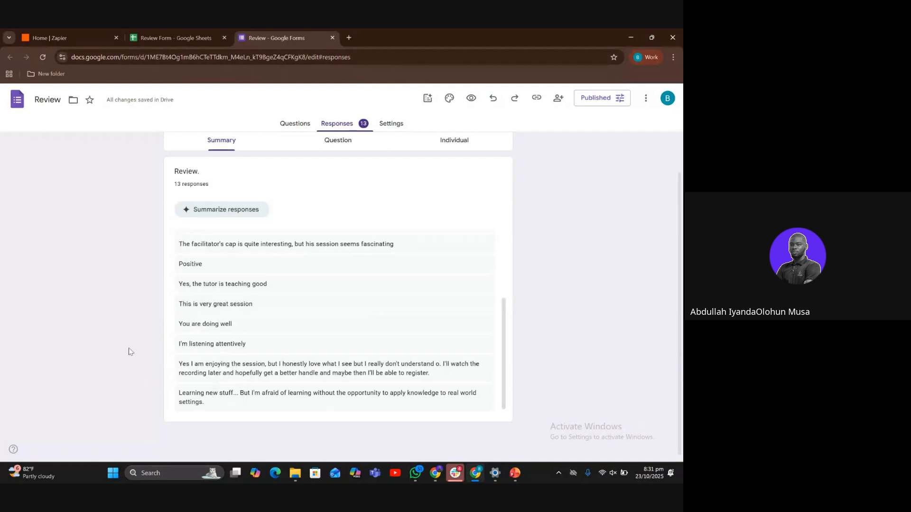
pyautogui.scroll(1, 126, 348)
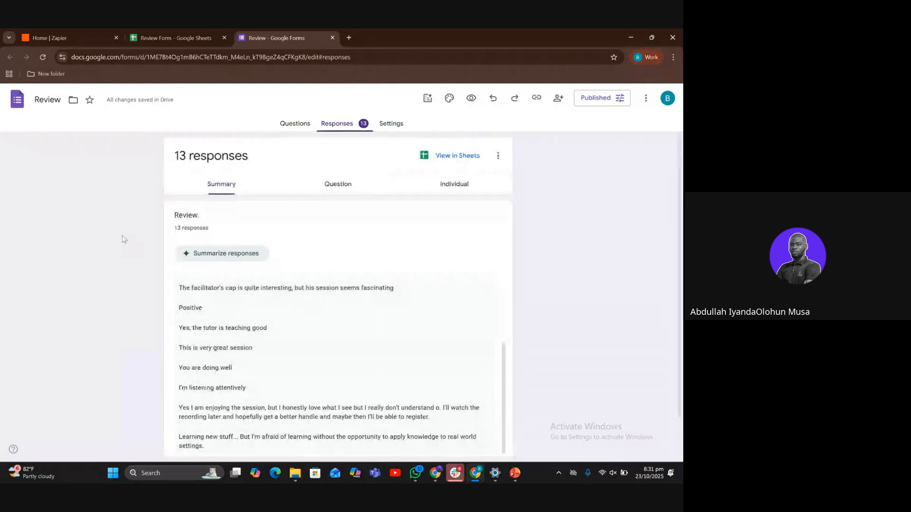
# Step: Bring up the Zapier home page, and open the SEO agency setup checklist in Notion in a new tab of the other browser window
pyautogui.click(71, 34)
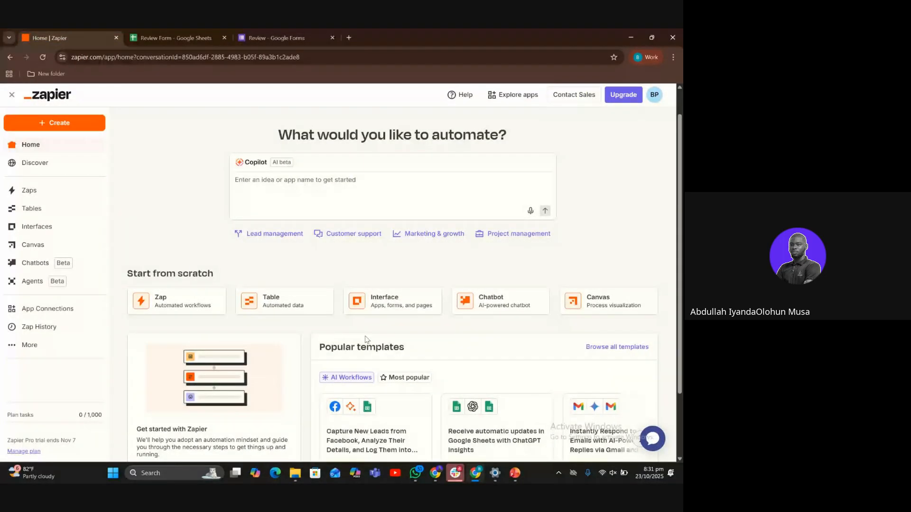
pyautogui.moveTo(435, 473)
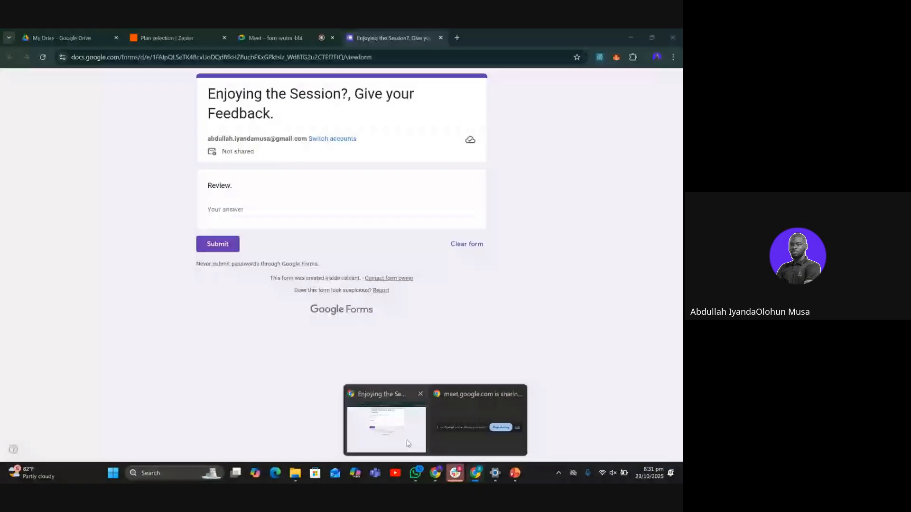
pyautogui.click(409, 444)
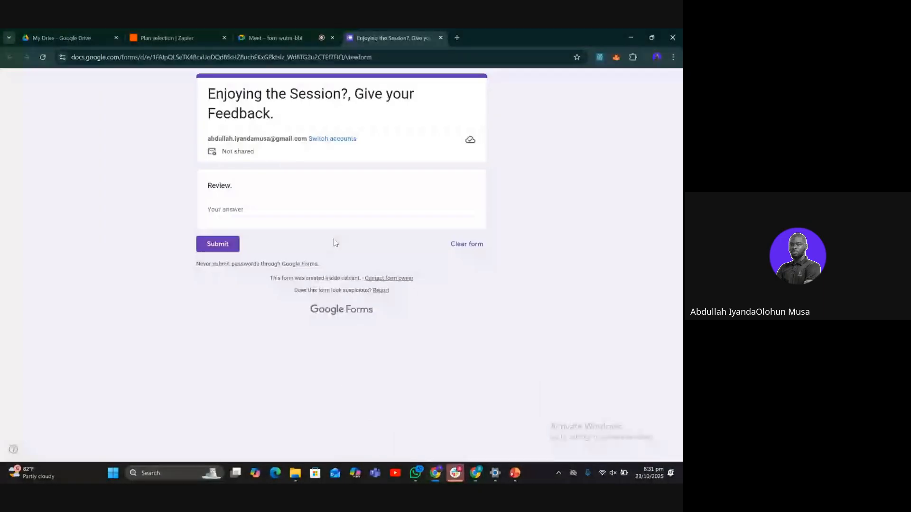
pyautogui.click(456, 38)
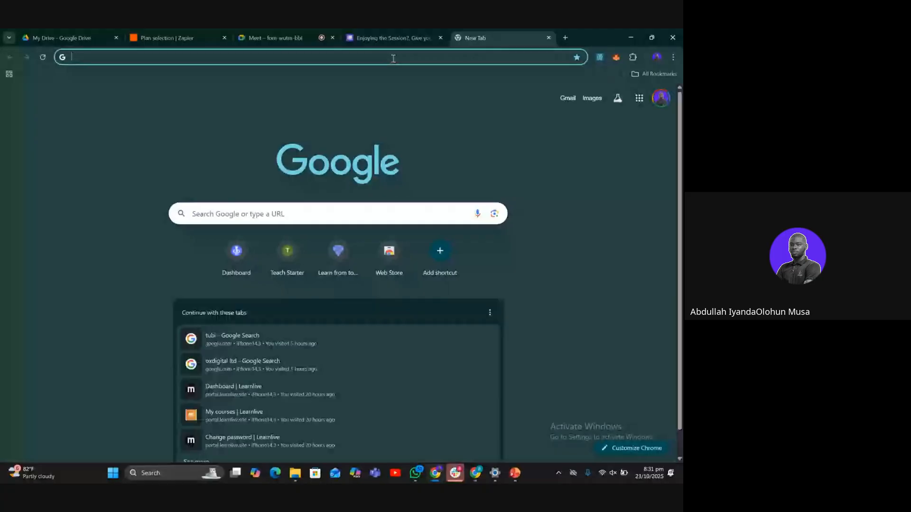
pyautogui.write('Scott')
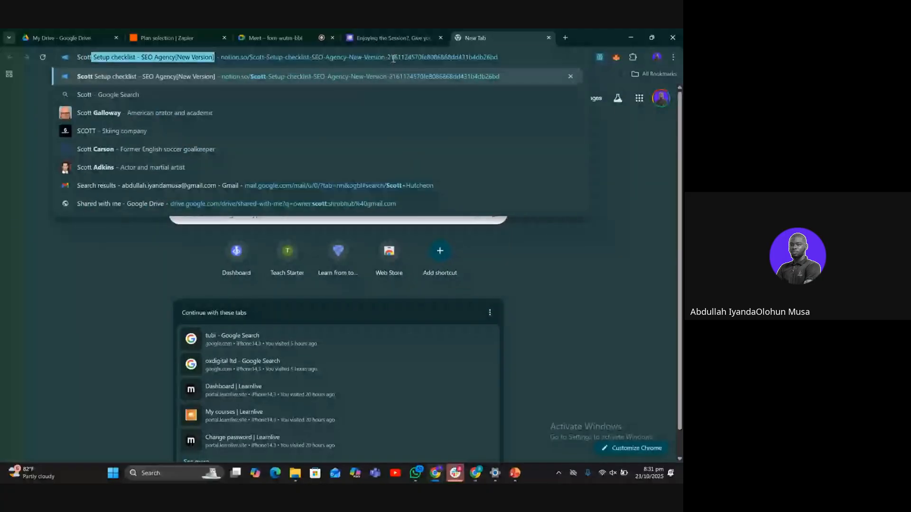
pyautogui.press('Return')
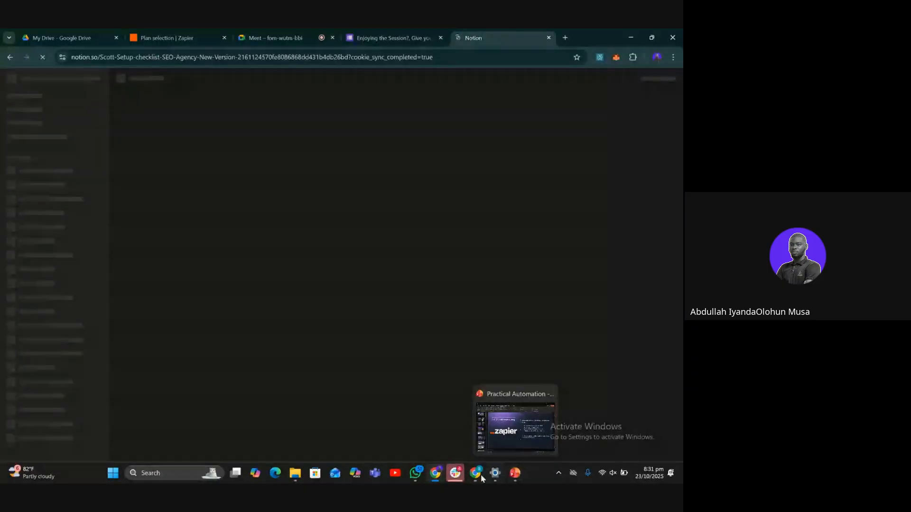
# Step: Return to the Zapier home page and create a new Zap
pyautogui.moveTo(476, 476)
pyautogui.click(476, 442)
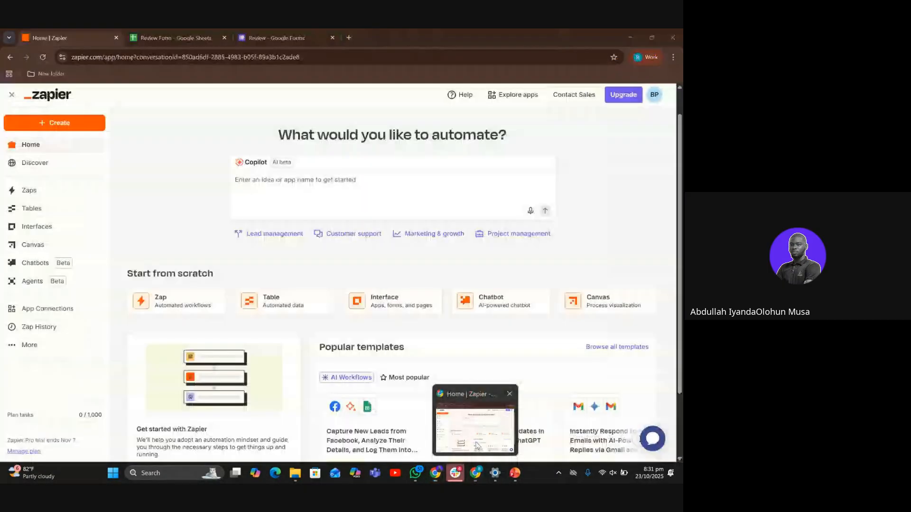
pyautogui.click(477, 446)
pyautogui.scroll(-2, 226, 334)
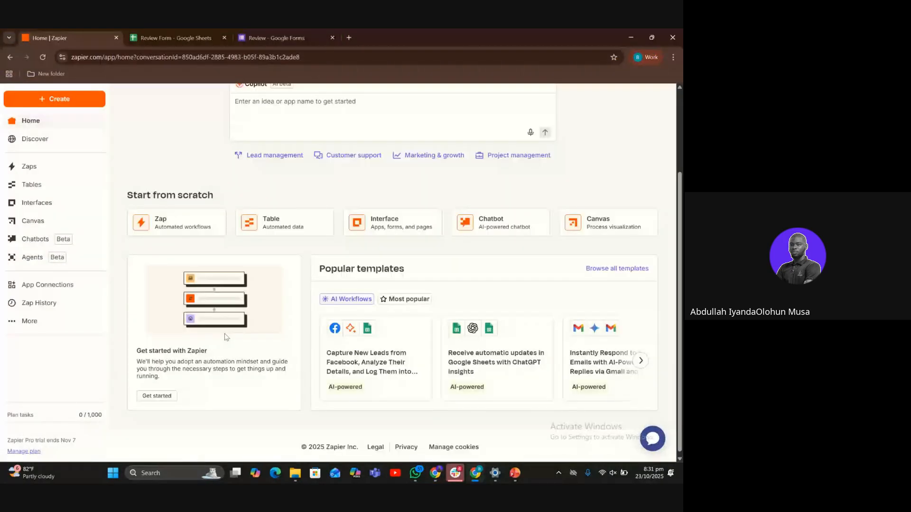
pyautogui.scroll(1, 224, 330)
pyautogui.scroll(1, 222, 328)
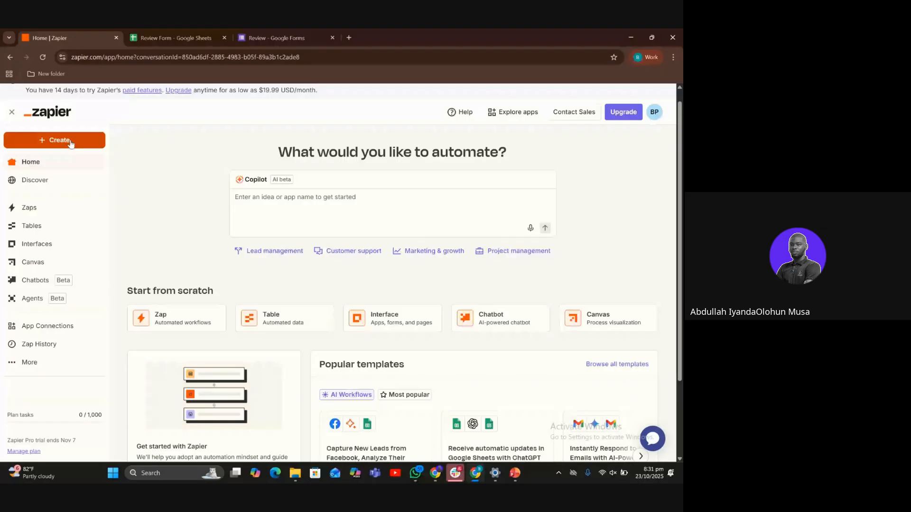
pyautogui.click(70, 145)
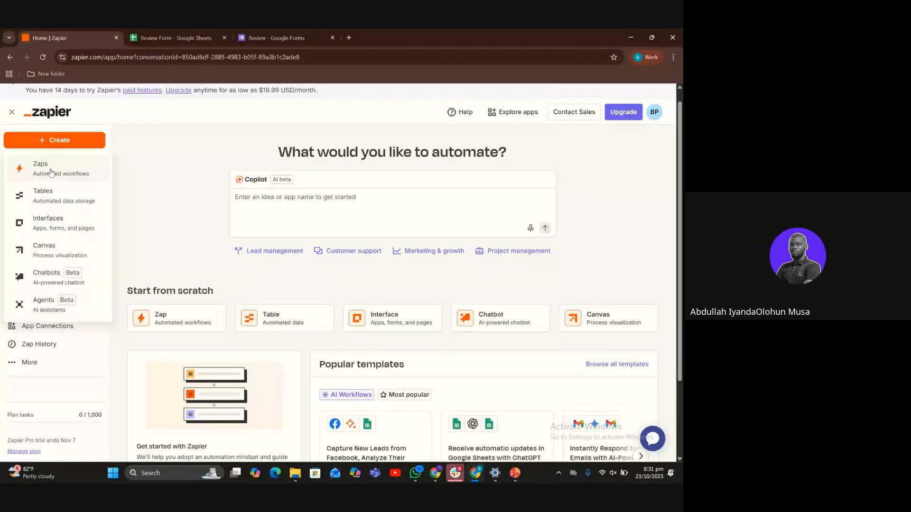
pyautogui.click(52, 171)
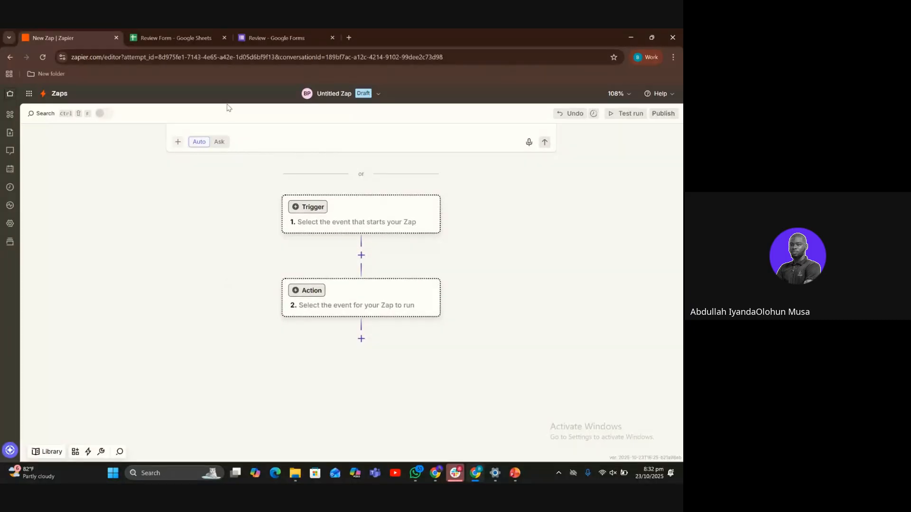
# Step: Add a "Sentiment" column header in cell C1 of the Form Responses 1 sheet and look over the listed reviews
pyautogui.click(192, 38)
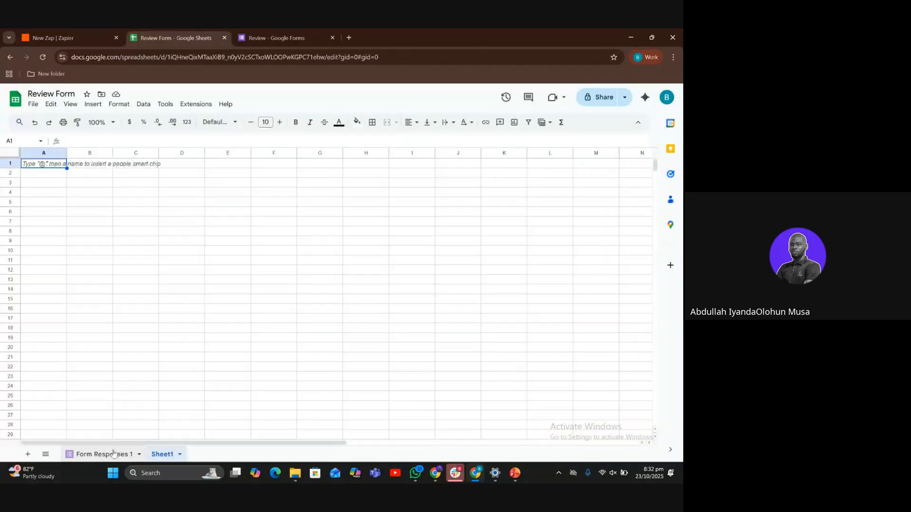
pyautogui.click(113, 456)
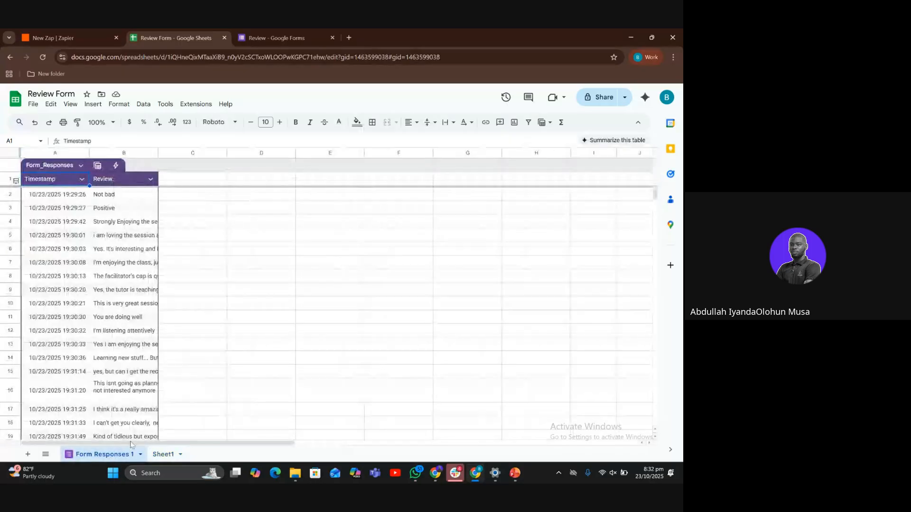
pyautogui.scroll(-5, 141, 334)
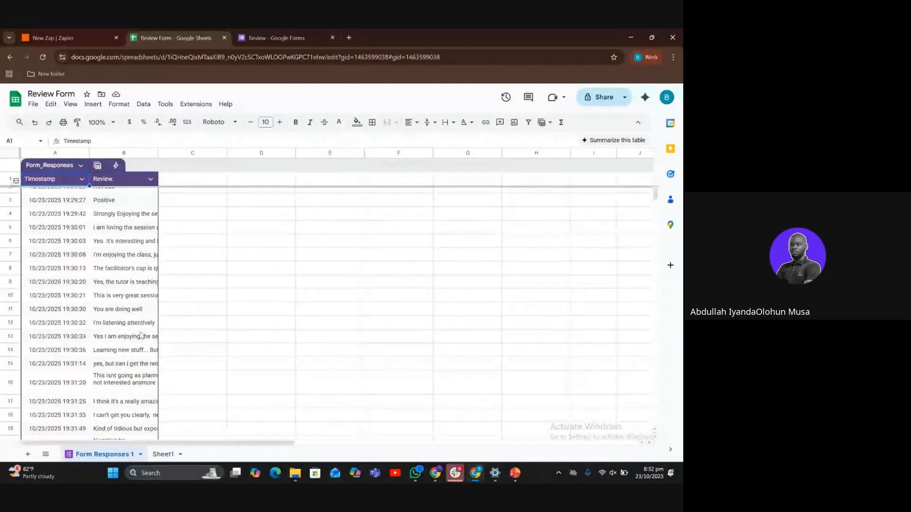
pyautogui.scroll(5, 147, 303)
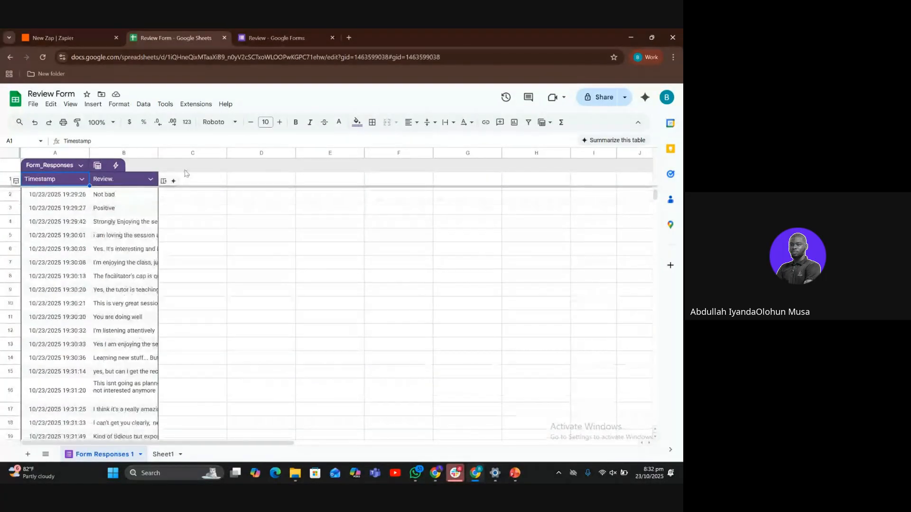
pyautogui.click(202, 181)
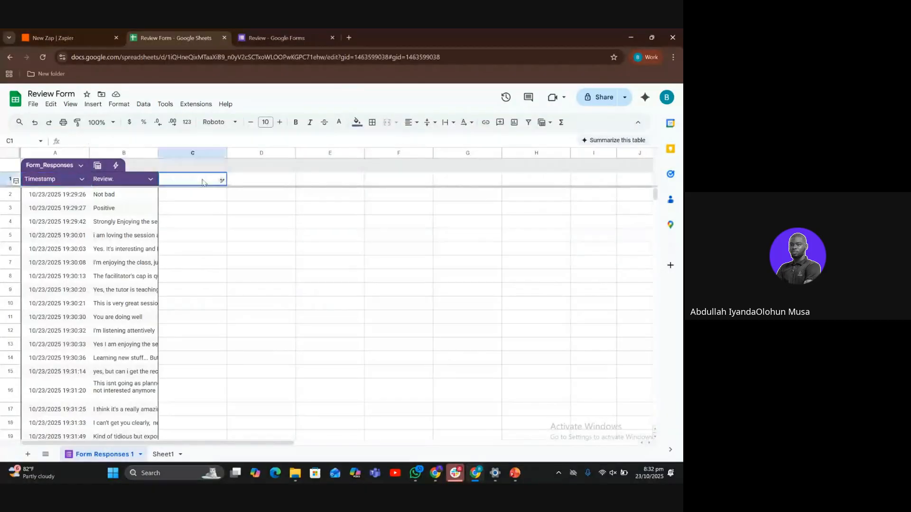
pyautogui.doubleClick(204, 180)
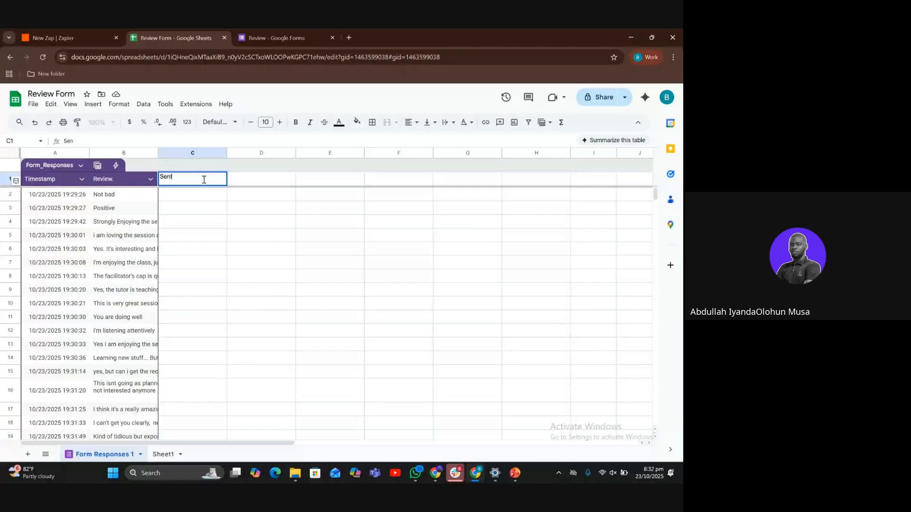
pyautogui.write('Sentiment')
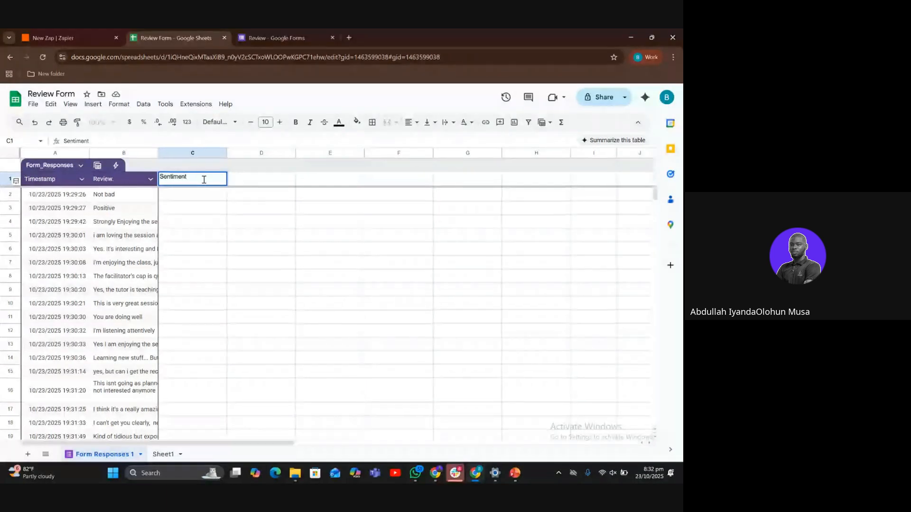
pyautogui.press('Return')
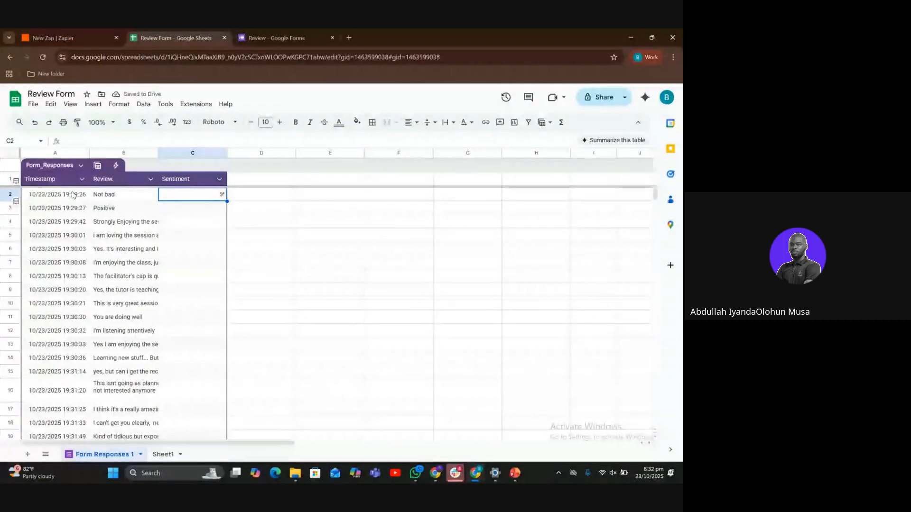
pyautogui.scroll(-1, 67, 232)
pyautogui.scroll(-4, 66, 231)
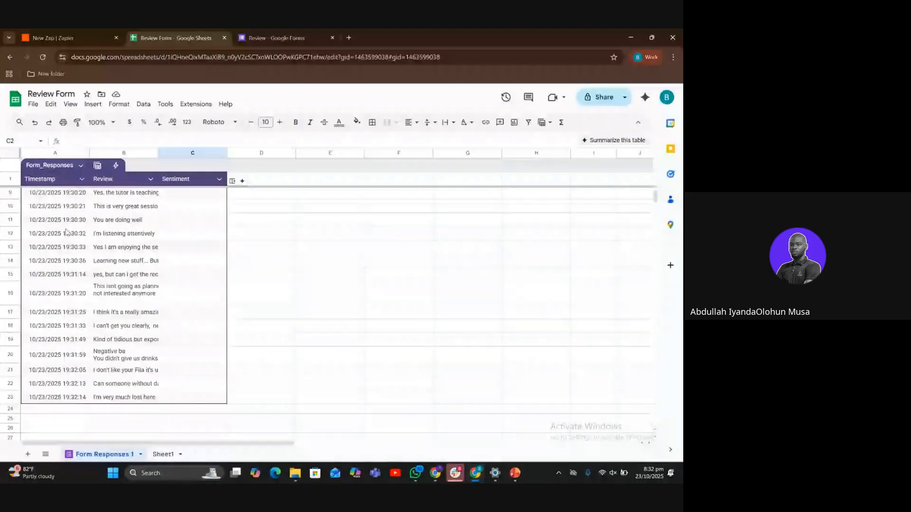
pyautogui.scroll(1, 67, 231)
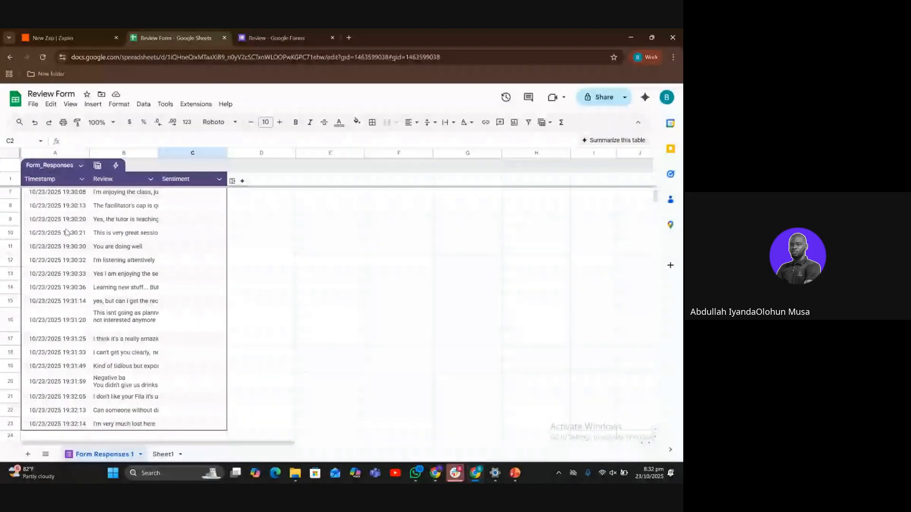
pyautogui.scroll(2, 66, 232)
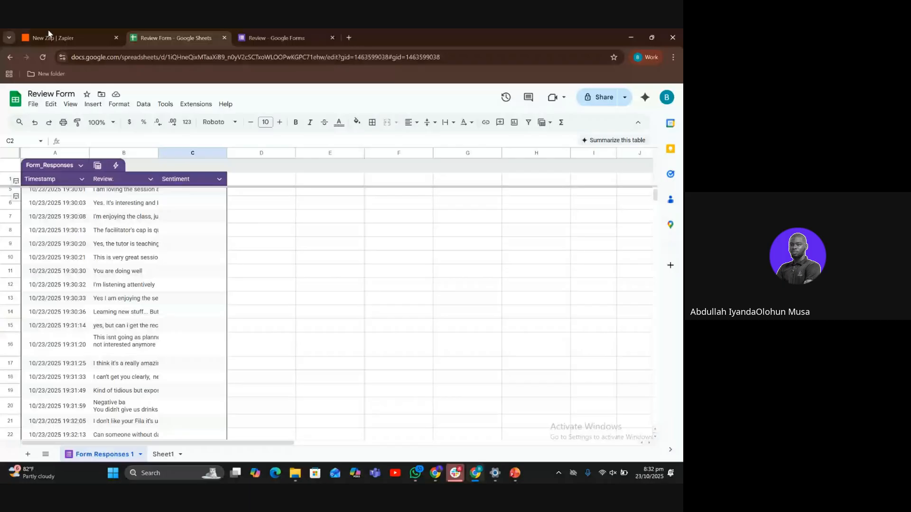
# Step: Go back to Zapier, start a fresh Zap from the home page, and choose Google Sheets as its trigger app
pyautogui.click(49, 34)
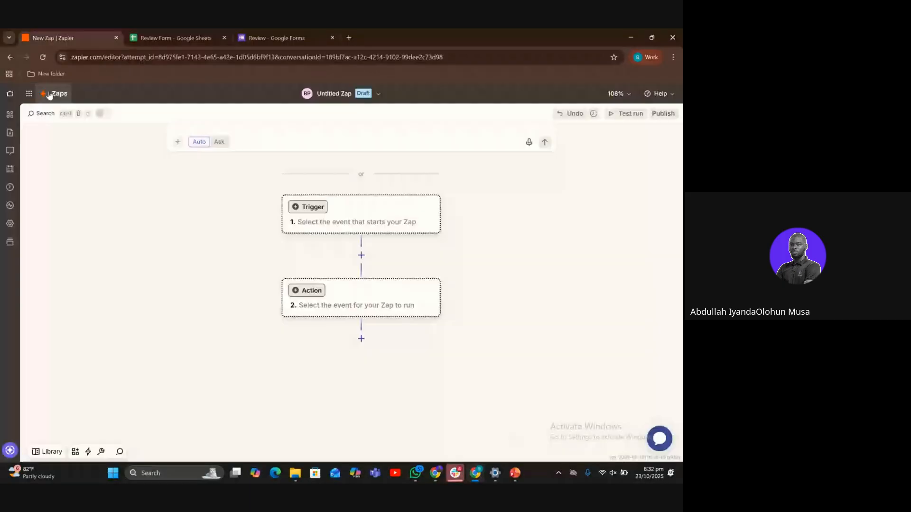
pyautogui.click(10, 94)
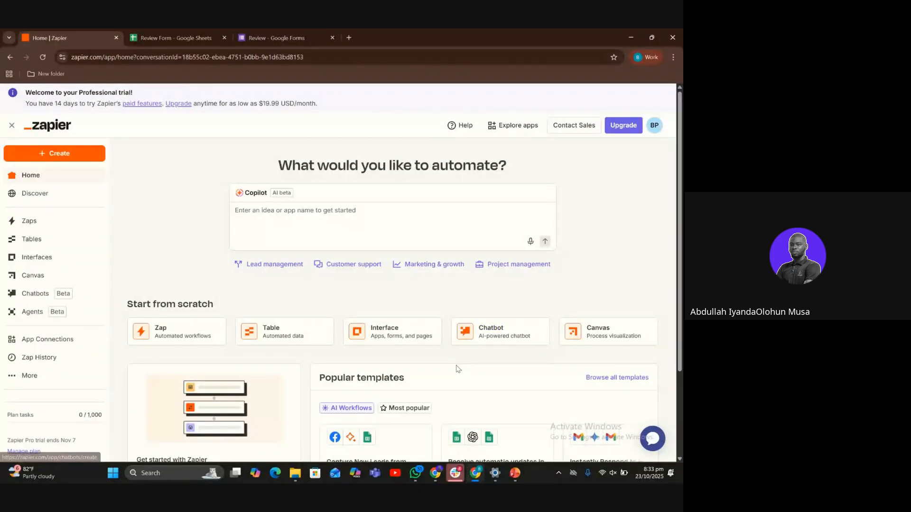
pyautogui.scroll(-3, 458, 369)
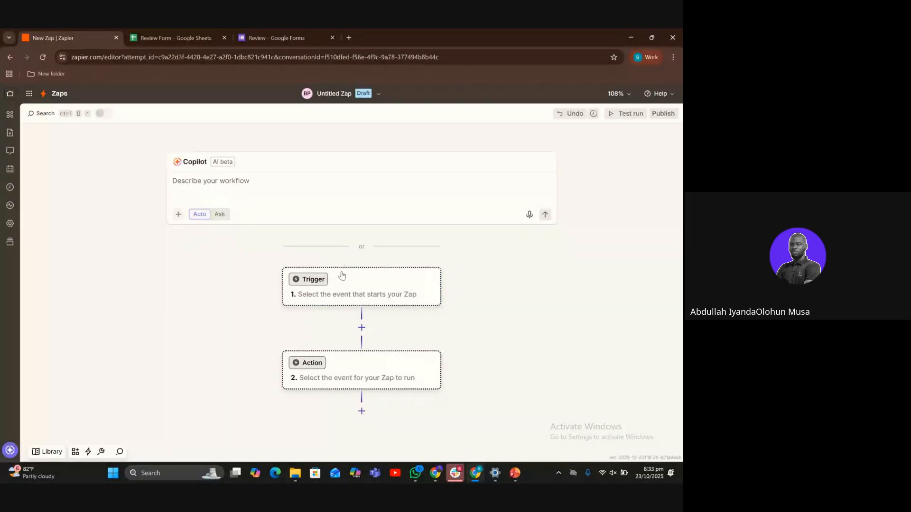
pyautogui.click(319, 287)
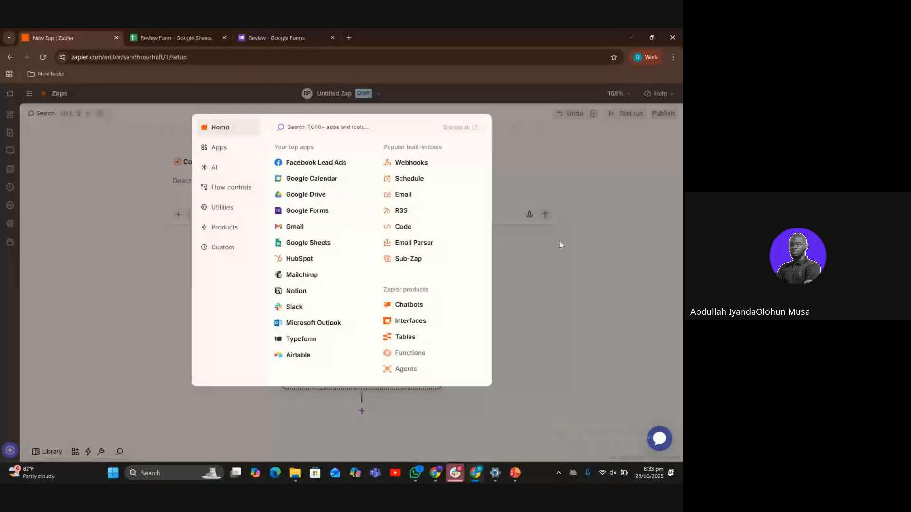
pyautogui.click(330, 248)
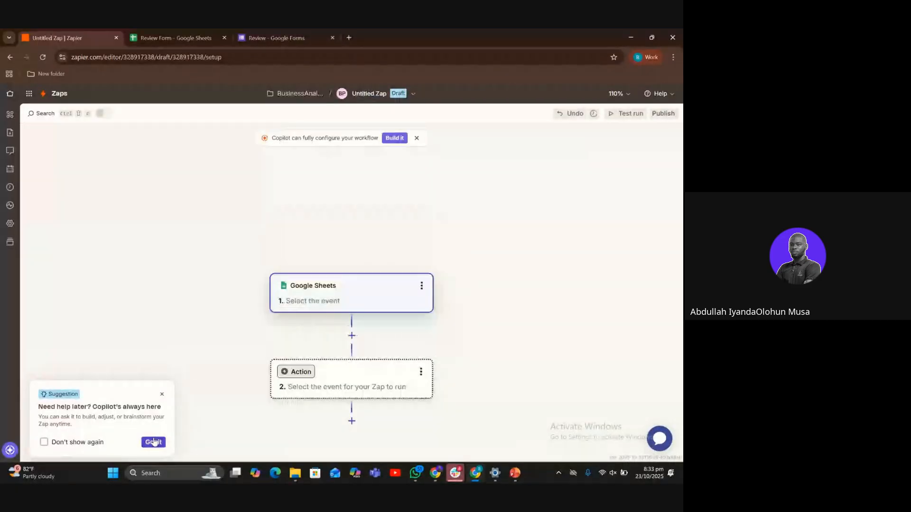
# Step: Connect the program's Google account to the Google Sheets trigger, granting Zapier all the requested Drive and Sheets access
pyautogui.click(319, 304)
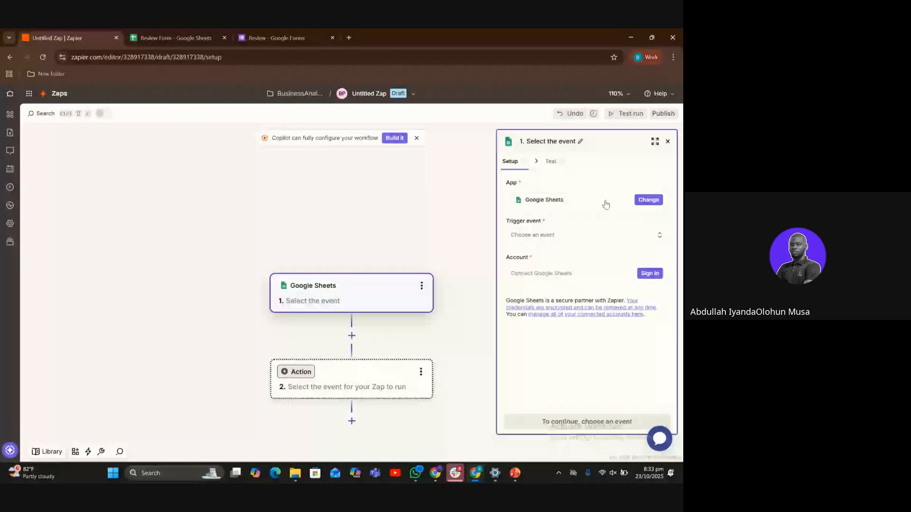
pyautogui.click(649, 273)
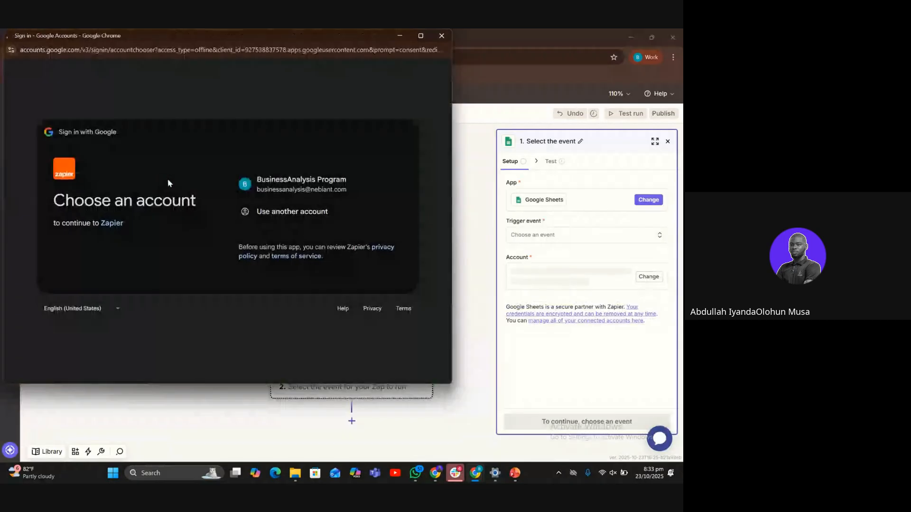
pyautogui.click(278, 187)
pyautogui.doubleClick(278, 186)
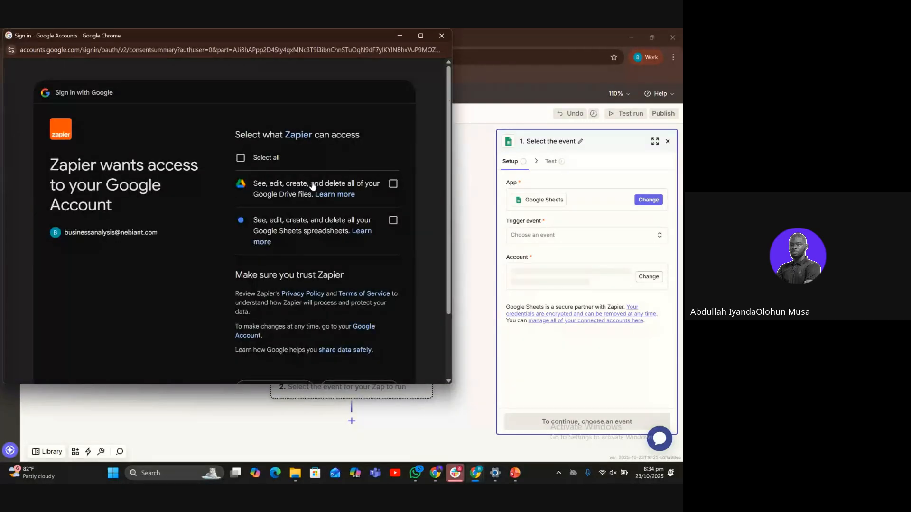
pyautogui.click(240, 159)
pyautogui.scroll(-2, 311, 293)
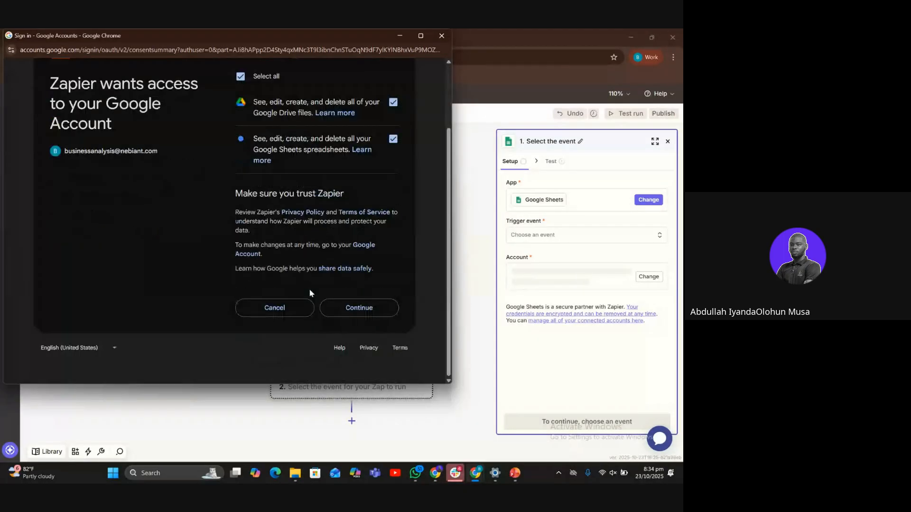
pyautogui.click(336, 308)
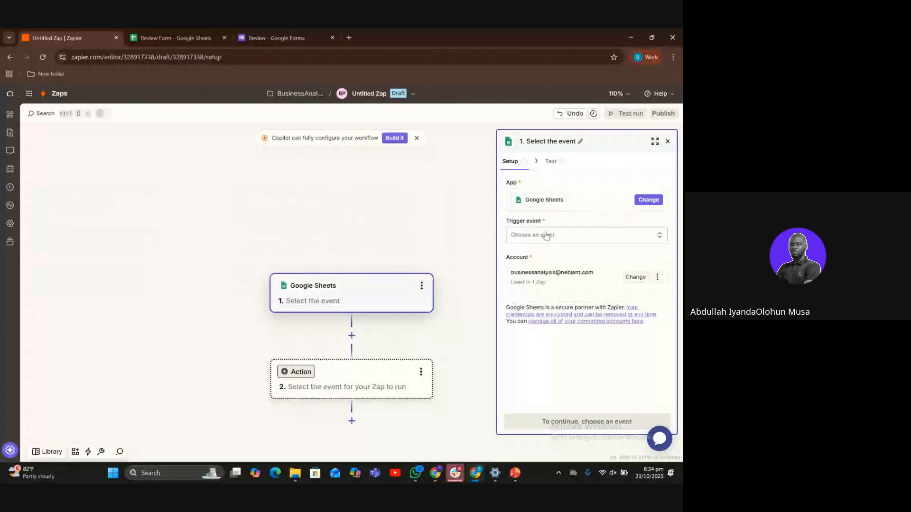
# Step: Set the trigger event to New or Updated Spreadsheet Row in the enlarged step editor and continue to its configuration
pyautogui.click(654, 142)
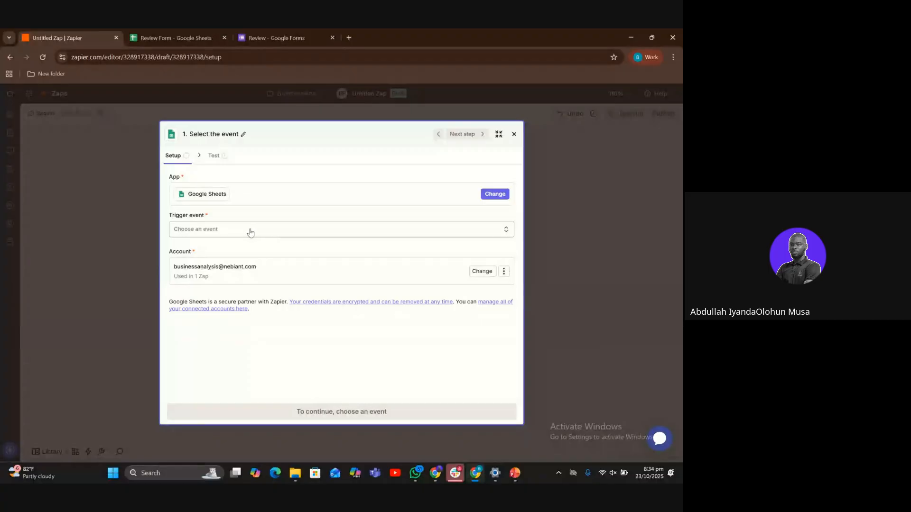
pyautogui.click(251, 237)
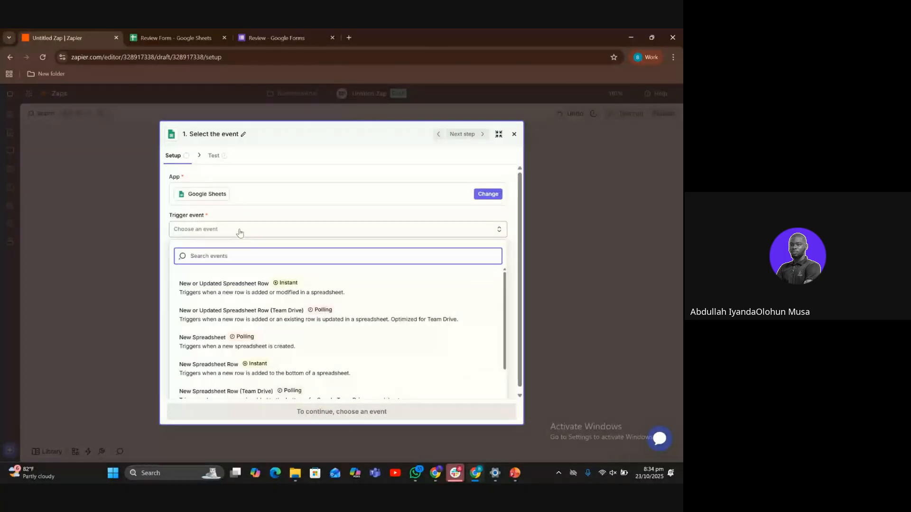
pyautogui.click(232, 290)
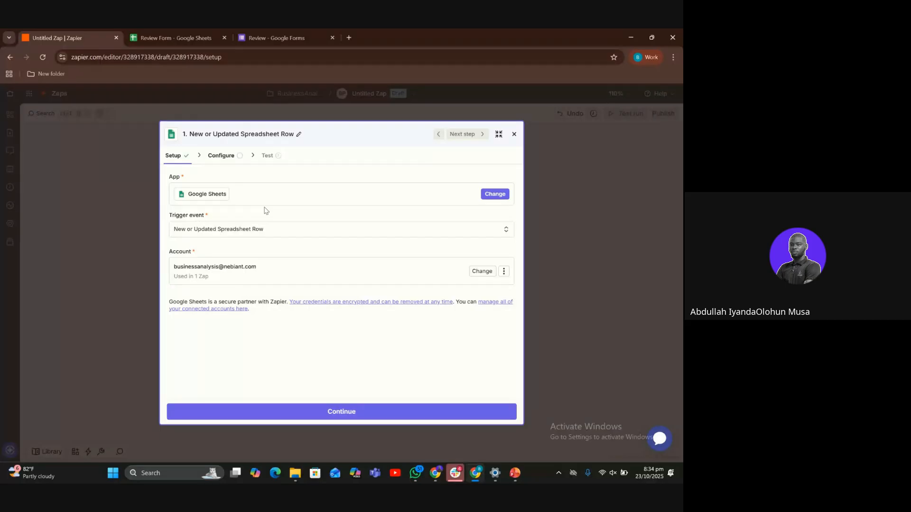
pyautogui.click(304, 413)
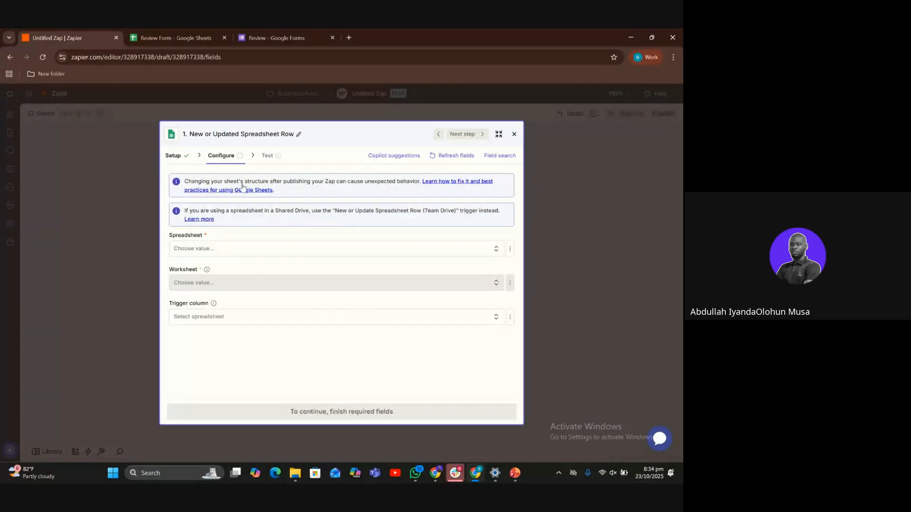
# Step: Configure the trigger to use the Review Form spreadsheet and its Form Responses 1 worksheet
pyautogui.click(247, 251)
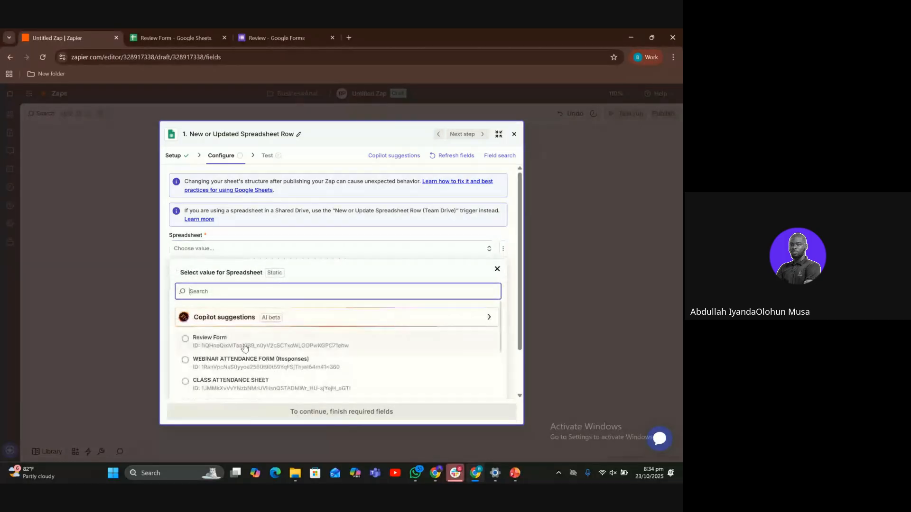
pyautogui.click(185, 340)
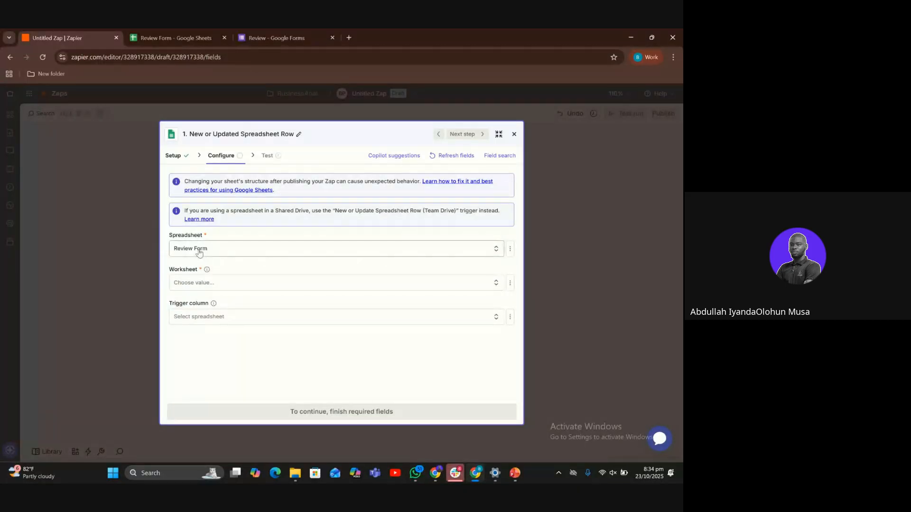
pyautogui.click(199, 286)
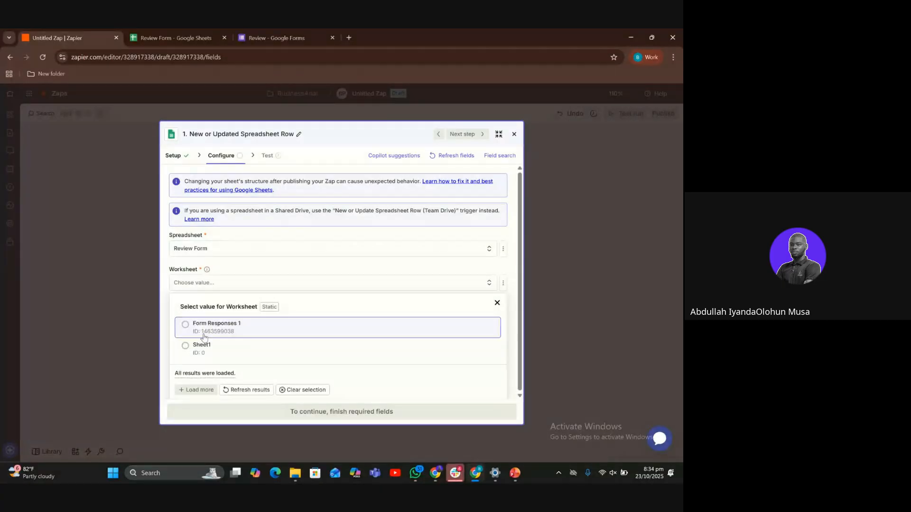
pyautogui.click(186, 328)
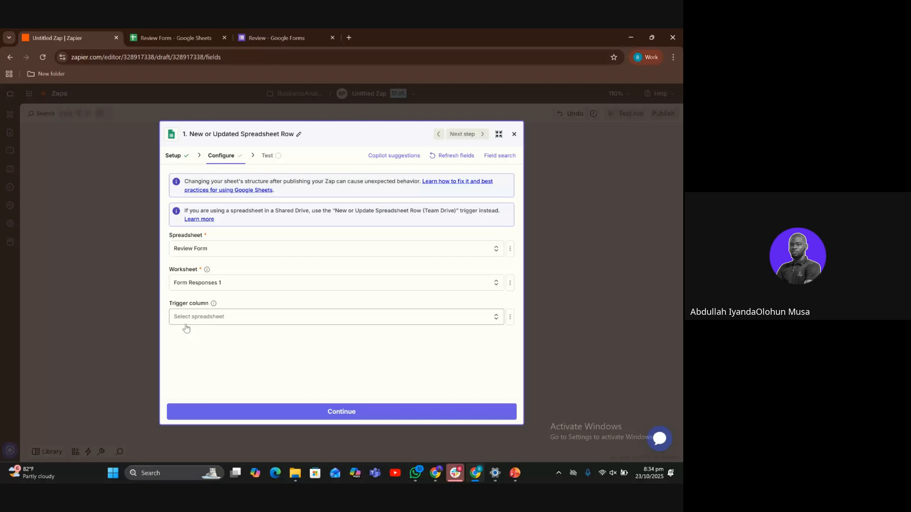
# Step: Glance at the form responses and the response spreadsheet, and set the Zap's trigger column to "Review."
pyautogui.click(283, 34)
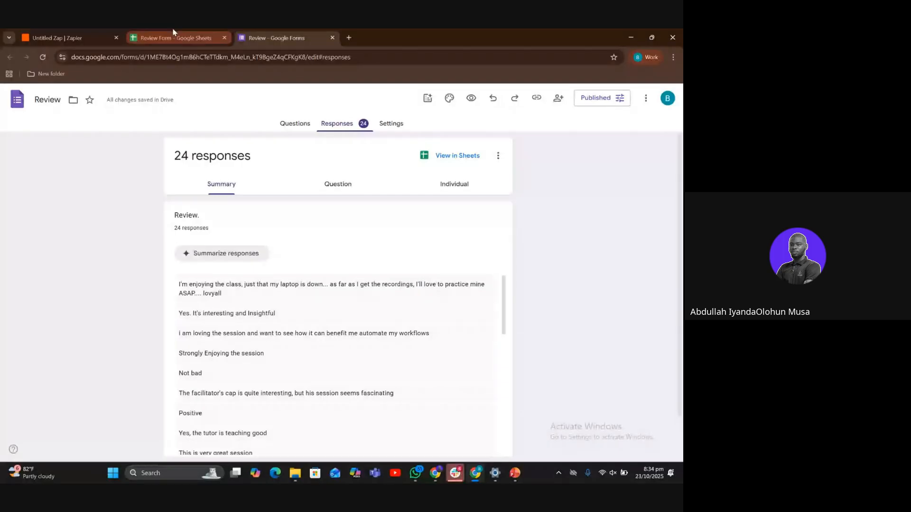
pyautogui.click(188, 35)
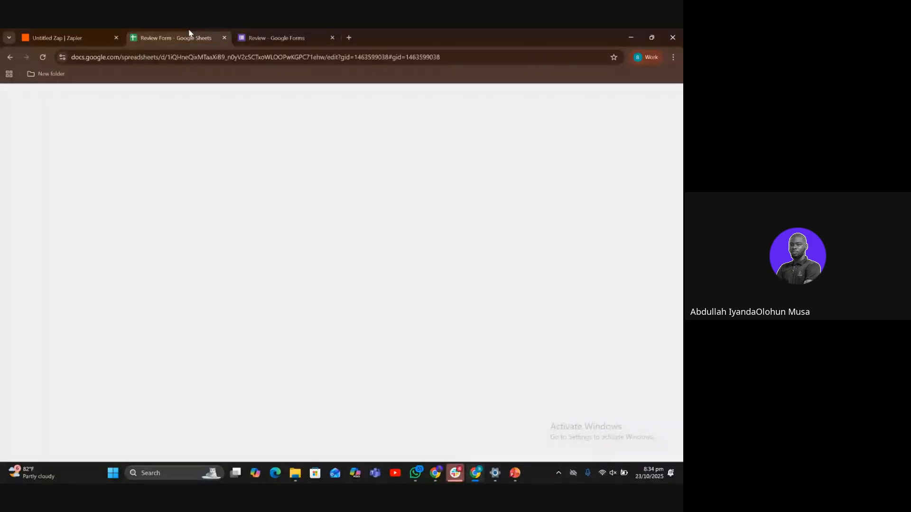
pyautogui.click(102, 36)
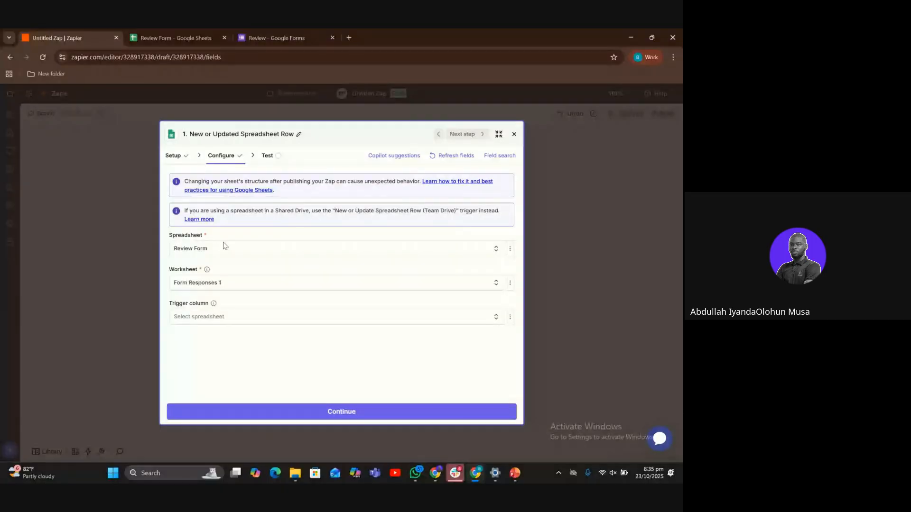
pyautogui.click(241, 318)
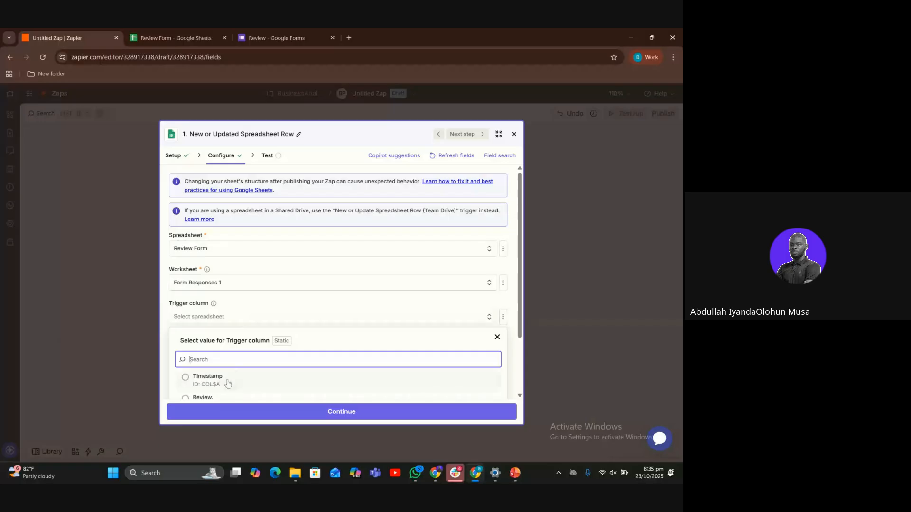
pyautogui.scroll(-1, 228, 382)
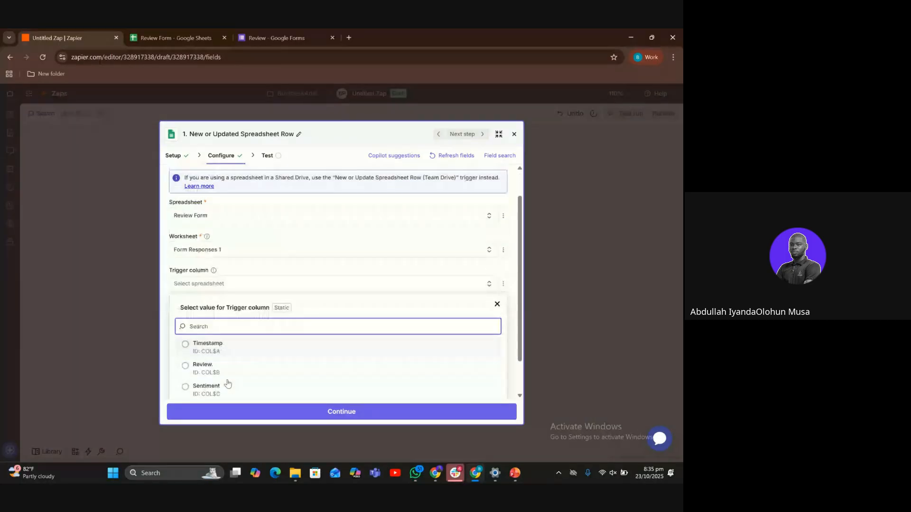
pyautogui.click(197, 349)
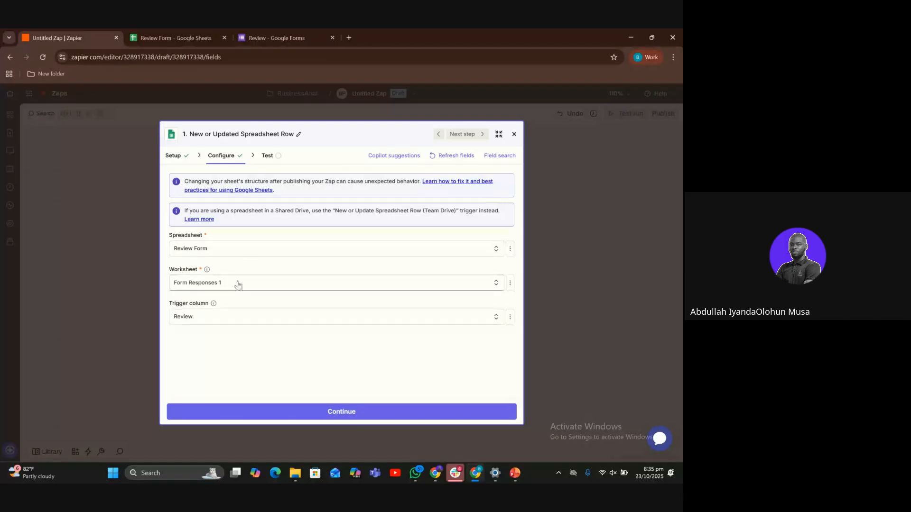
# Step: Test the Google Sheets trigger, look through the sample records, and continue with the Spreadsheet Row A record
pyautogui.click(284, 411)
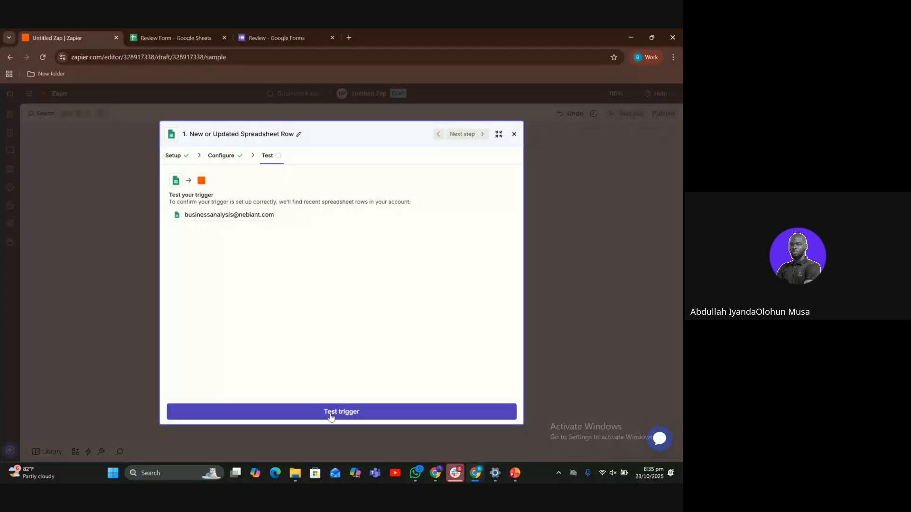
pyautogui.click(332, 416)
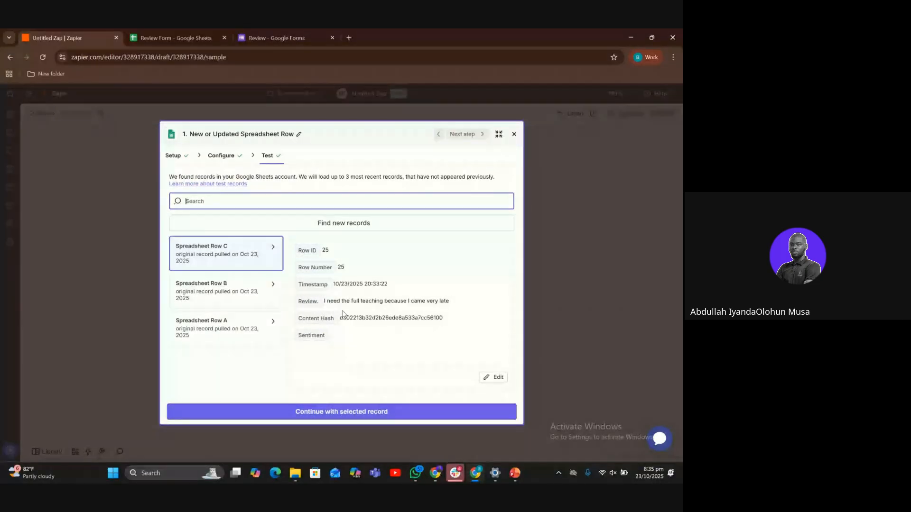
pyautogui.moveTo(324, 304); pyautogui.dragTo(452, 303)
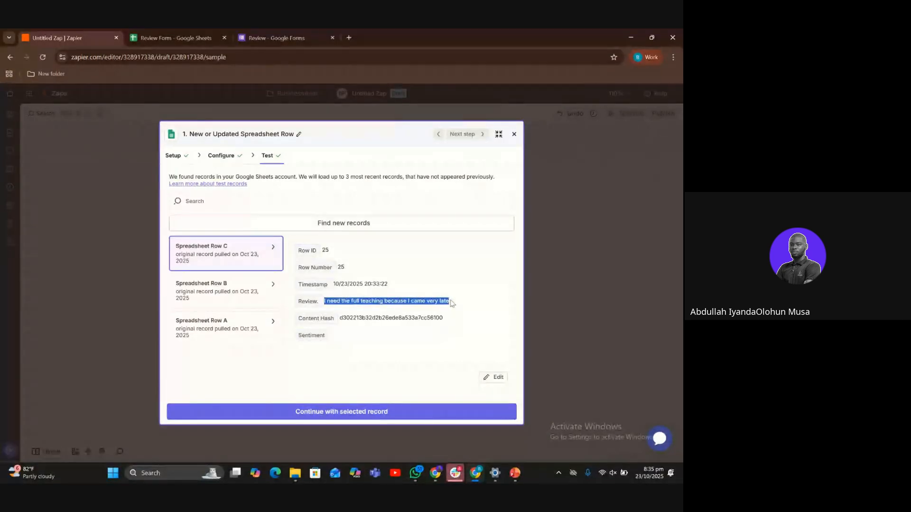
pyautogui.click(195, 291)
pyautogui.click(205, 332)
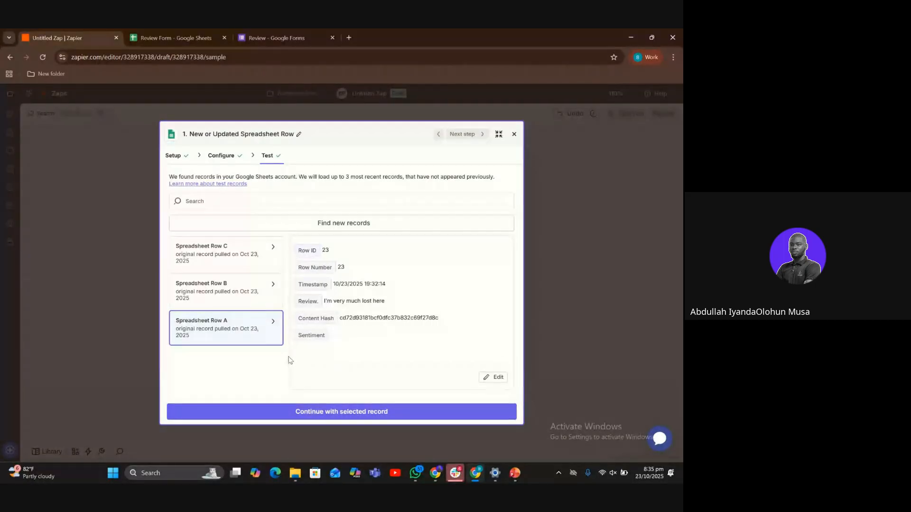
pyautogui.click(301, 416)
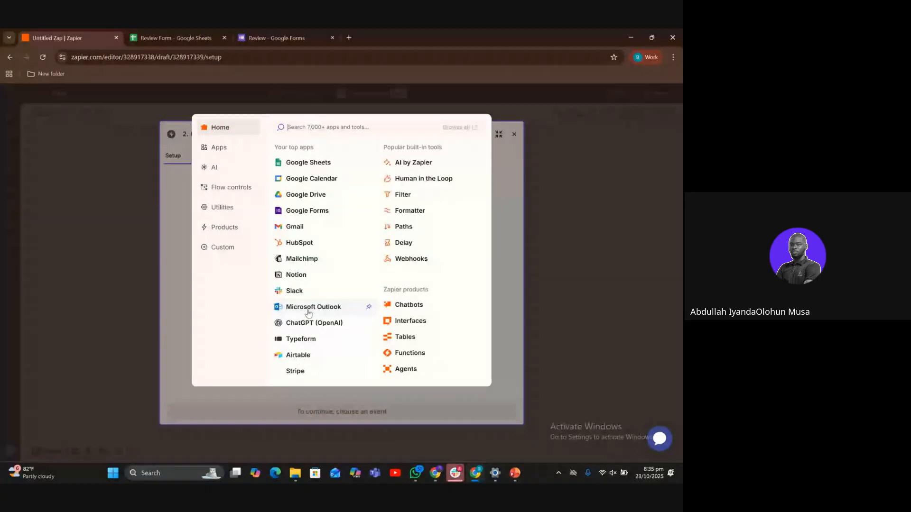
# Step: Set the Zap's second step to the ChatGPT (OpenAI) app with the Analyze Text action event
pyautogui.click(505, 206)
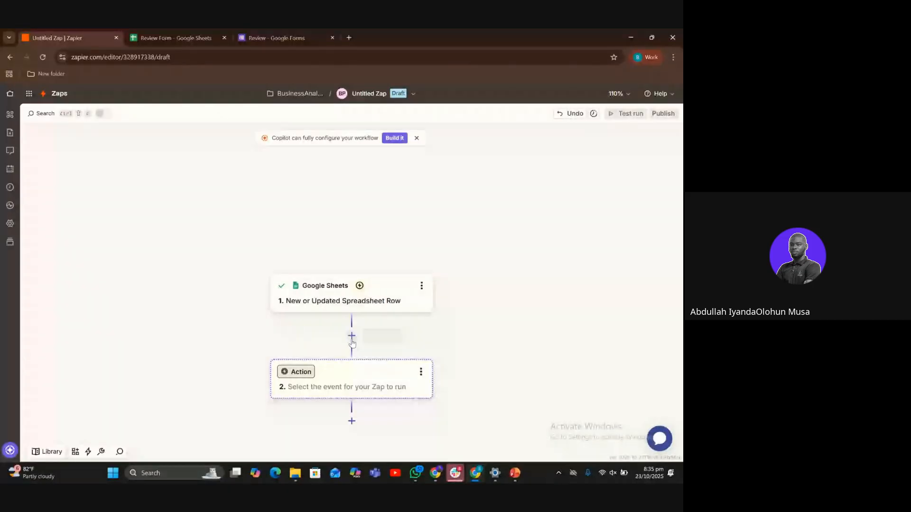
pyautogui.click(349, 376)
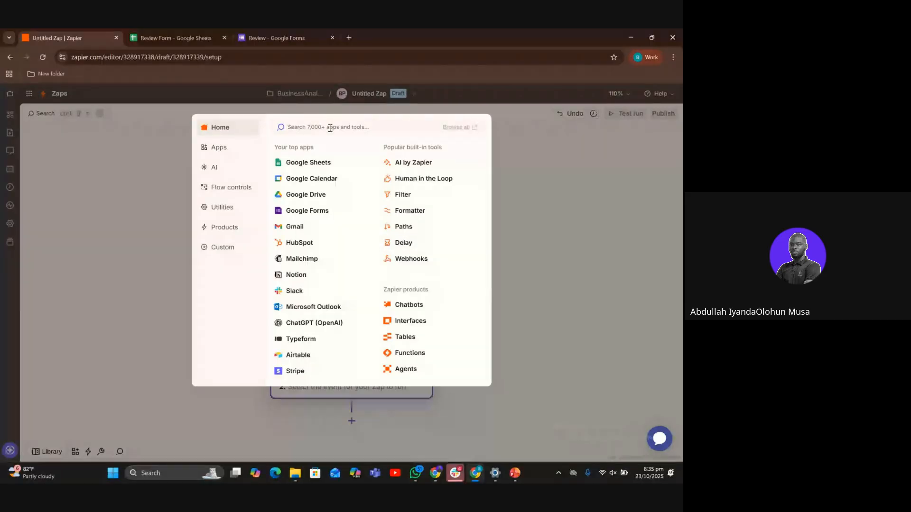
pyautogui.write('Chat')
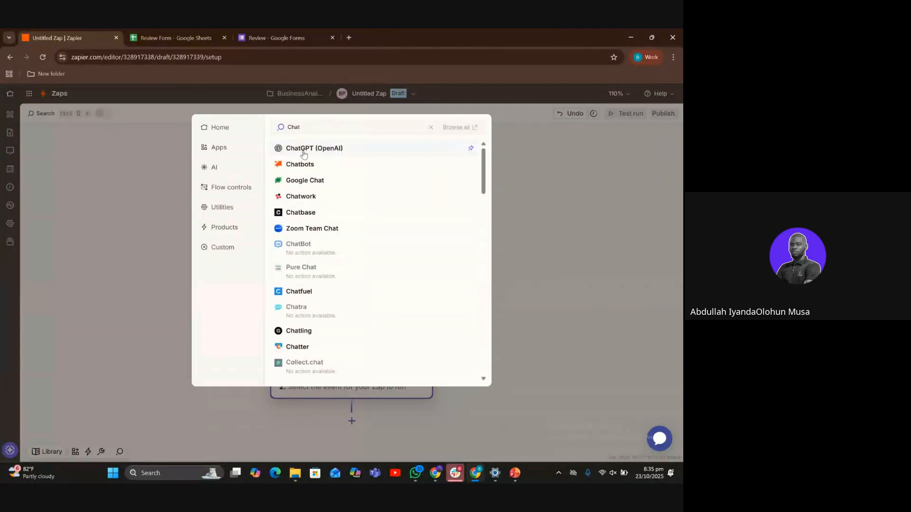
pyautogui.click(302, 149)
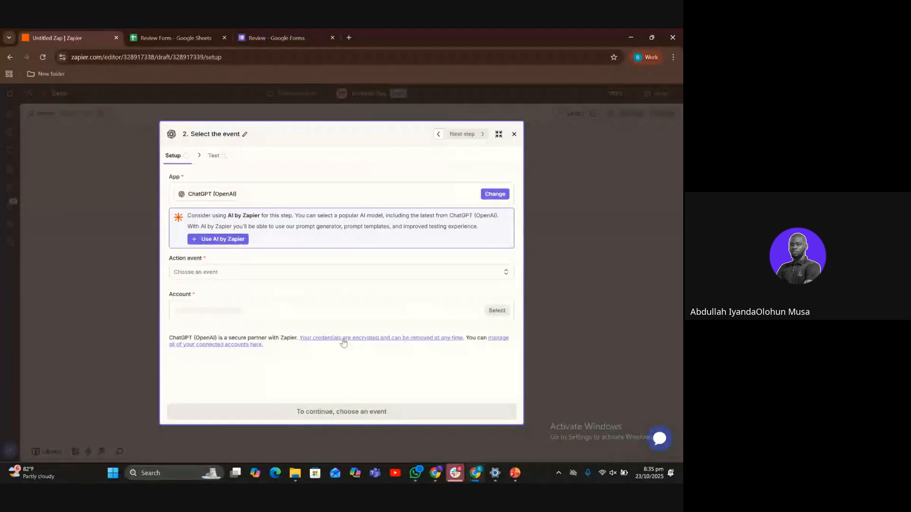
pyautogui.click(299, 278)
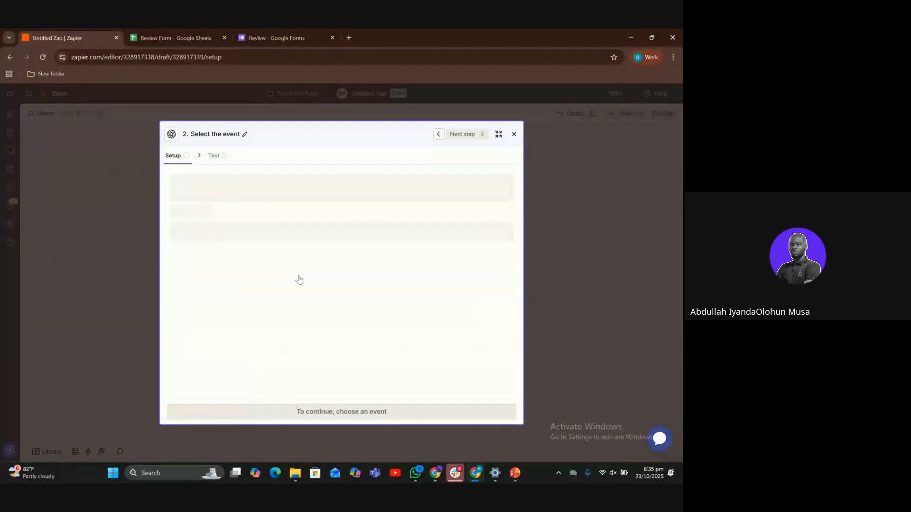
pyautogui.scroll(-3, 251, 351)
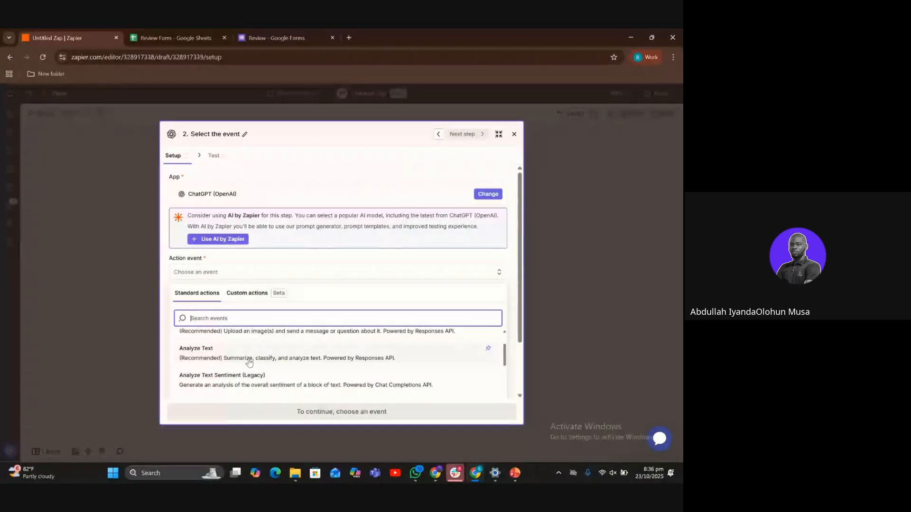
pyautogui.click(250, 359)
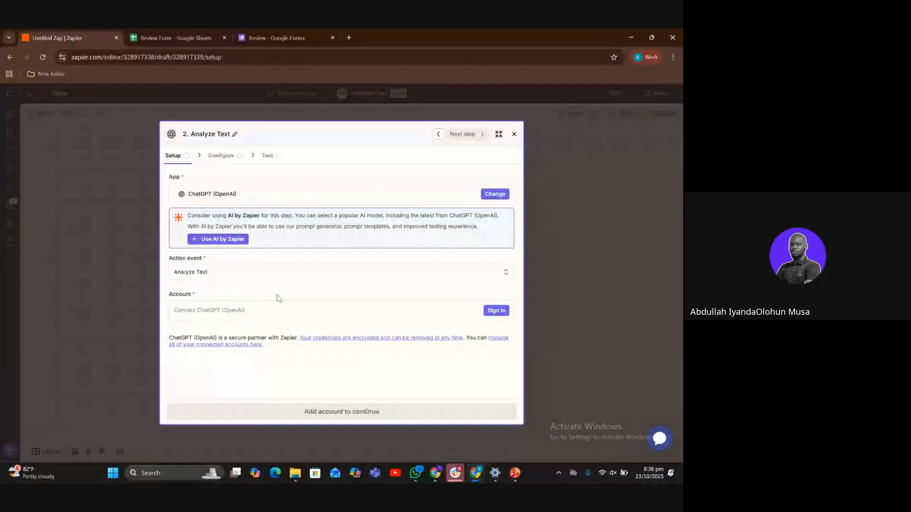
pyautogui.click(241, 314)
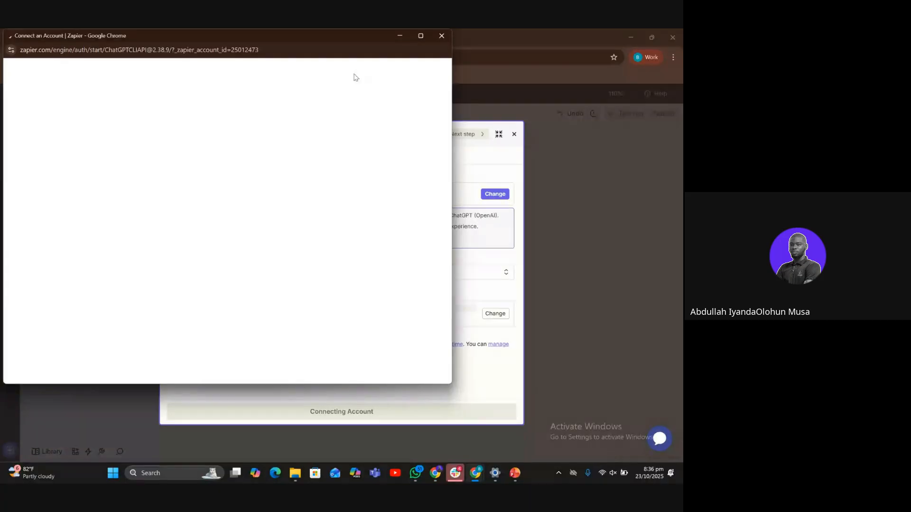
pyautogui.click(442, 36)
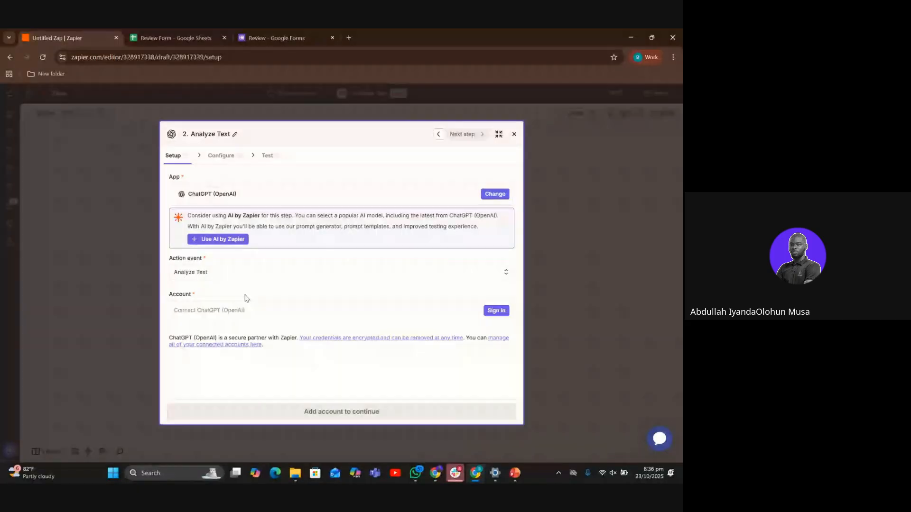
pyautogui.press('super+v')
pyautogui.scroll(-5, 239, 251)
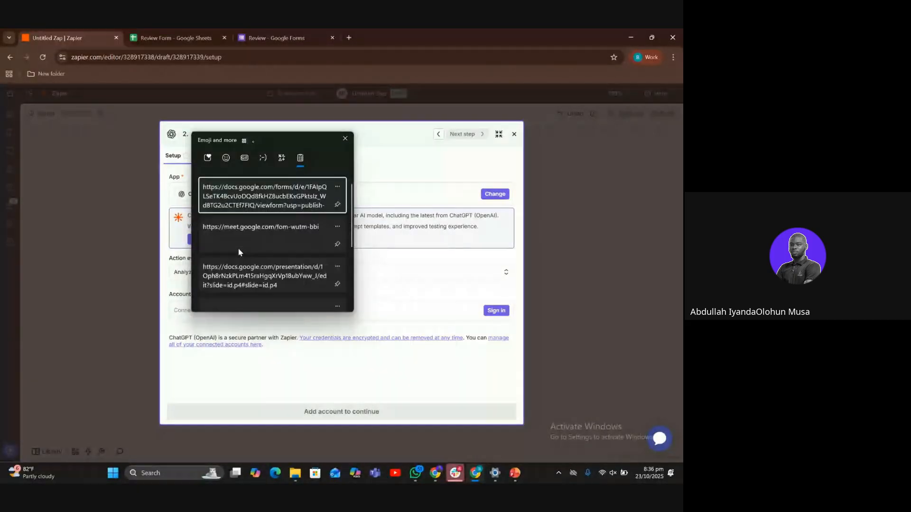
pyautogui.scroll(-1, 238, 253)
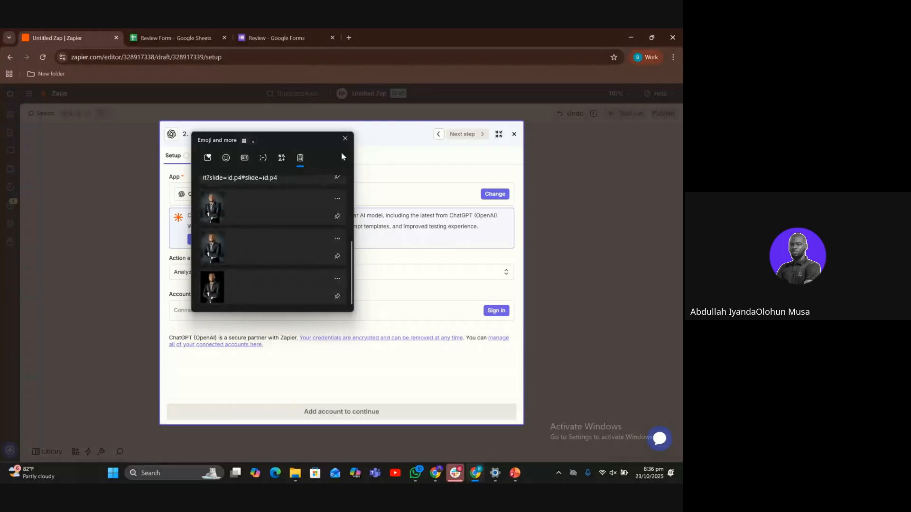
pyautogui.click(345, 138)
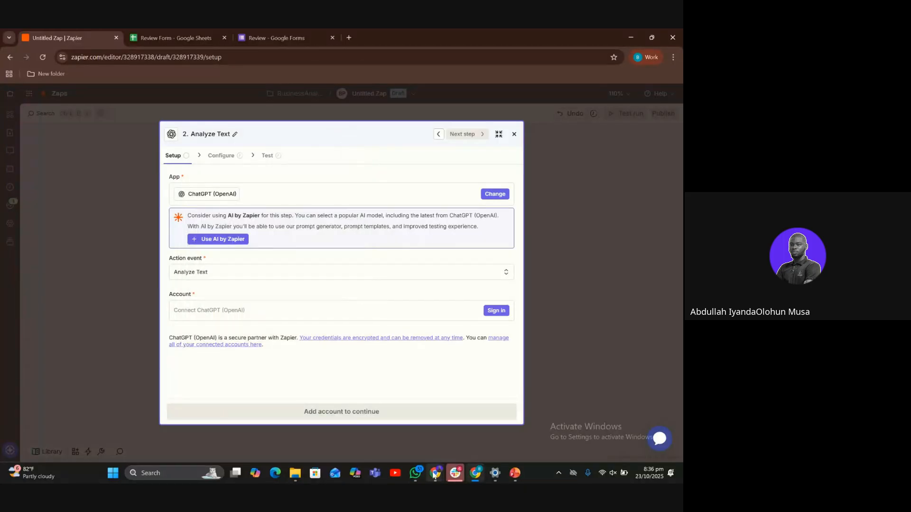
# Step: Switch to the other Chrome window, copy the OpenAI API key from the Notion setup checklist, and return to the Zap editor
pyautogui.moveTo(435, 474)
pyautogui.click(413, 436)
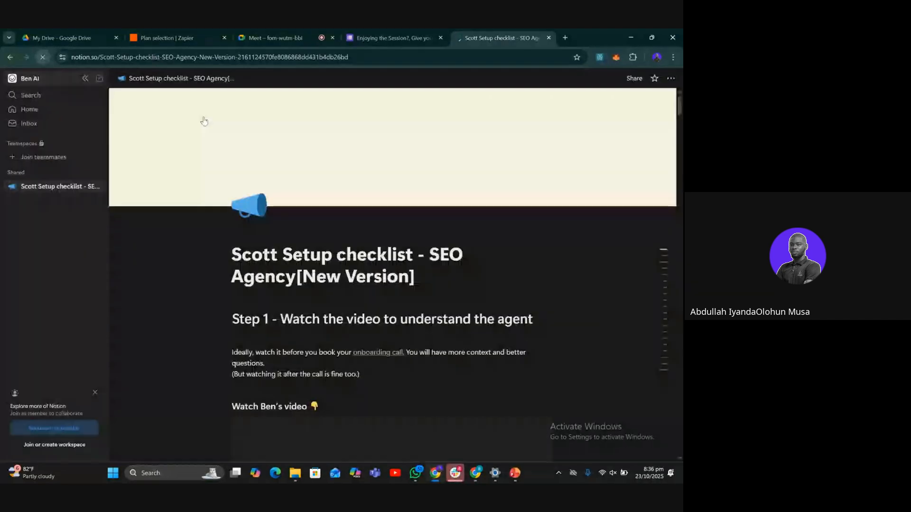
pyautogui.scroll(-5, 327, 242)
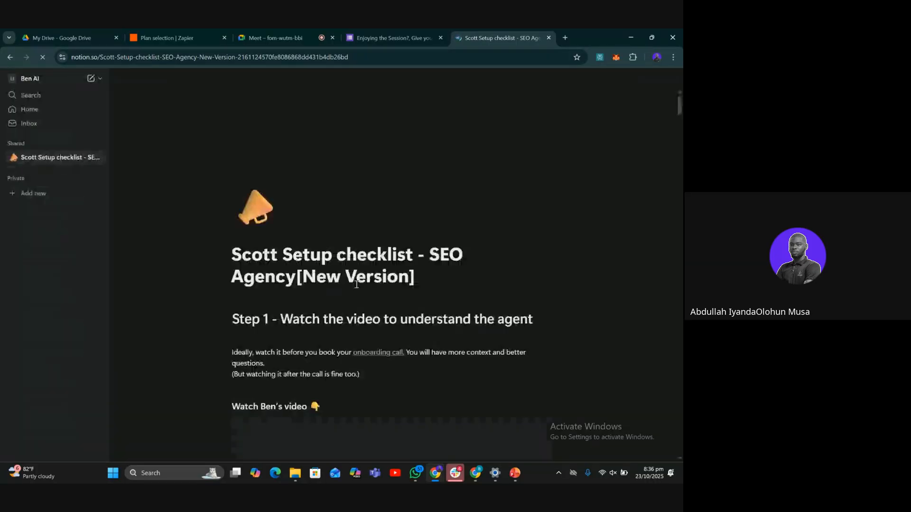
pyautogui.scroll(-6, 342, 349)
pyautogui.scroll(-3, 344, 345)
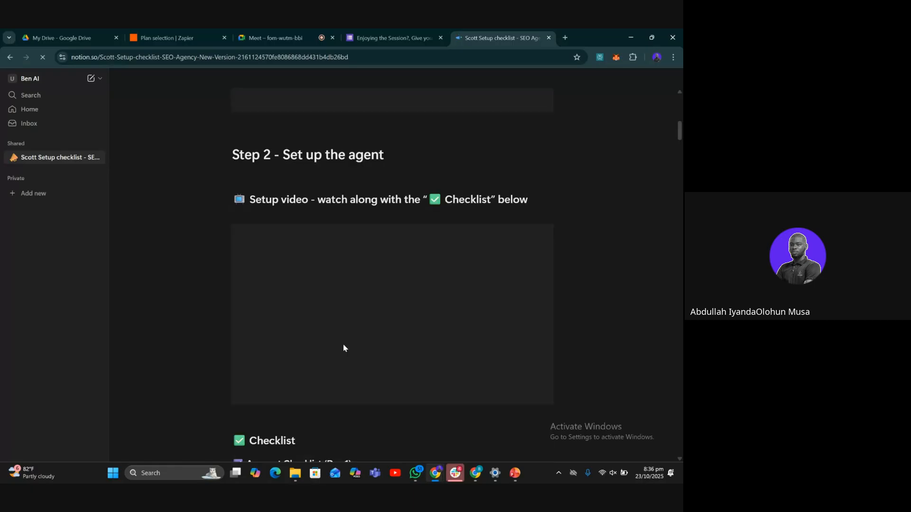
pyautogui.scroll(-8, 344, 348)
pyautogui.scroll(-1, 344, 348)
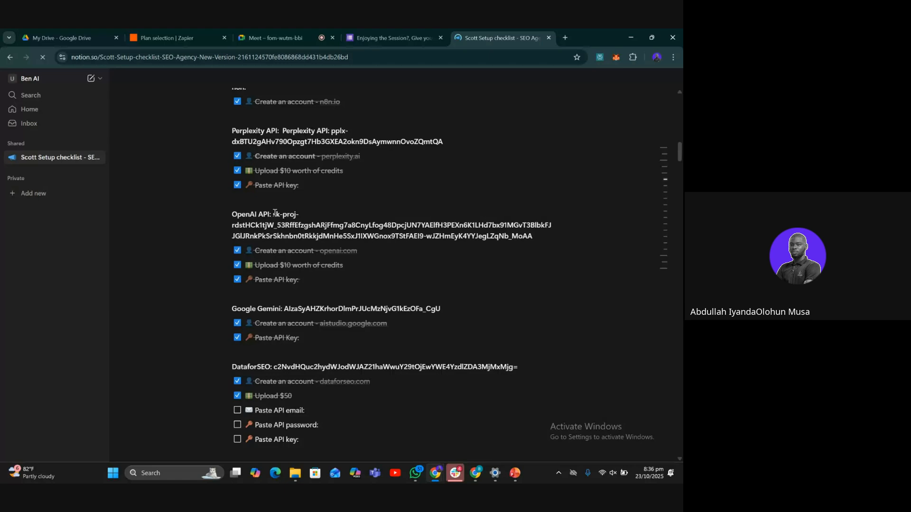
pyautogui.moveTo(275, 213); pyautogui.dragTo(534, 238)
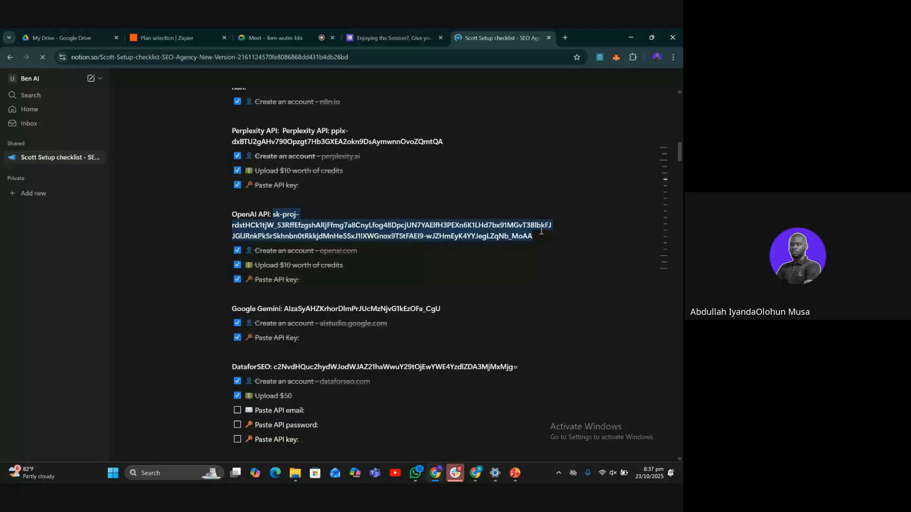
pyautogui.click(630, 38)
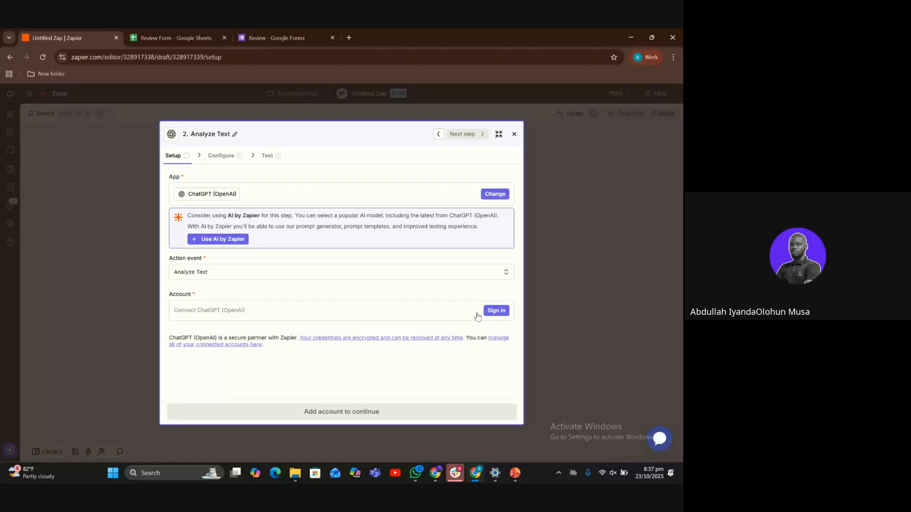
# Step: Sign in to ChatGPT (OpenAI) for the Analyze Text step by pasting the API key and approving Zapier's access
pyautogui.click(494, 311)
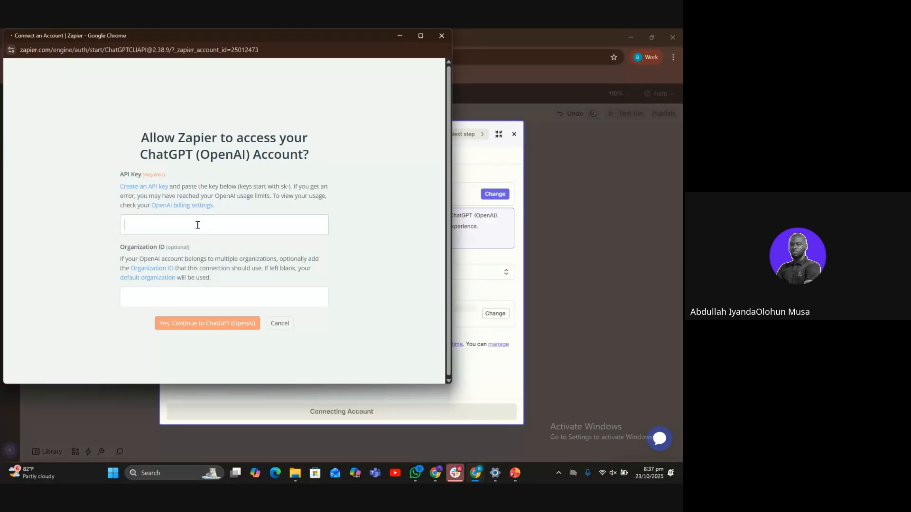
pyautogui.hotkey('ctrl', 'v')
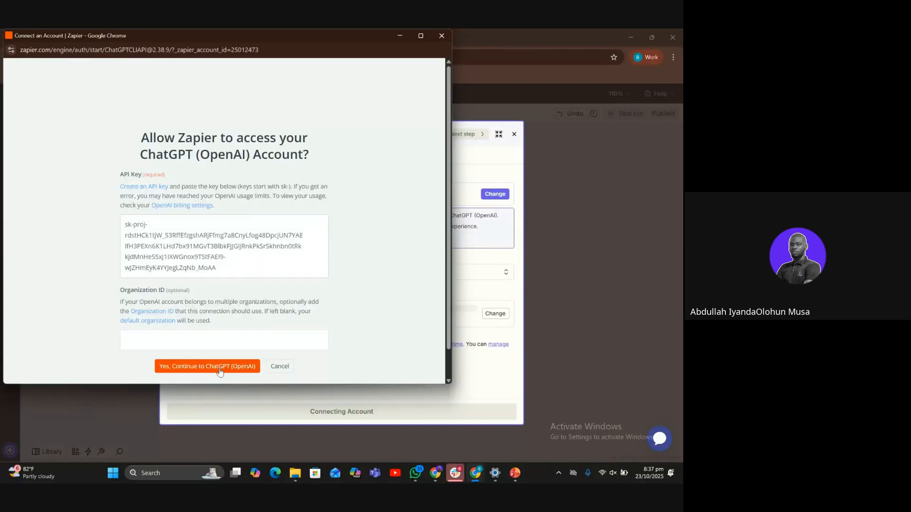
pyautogui.click(220, 368)
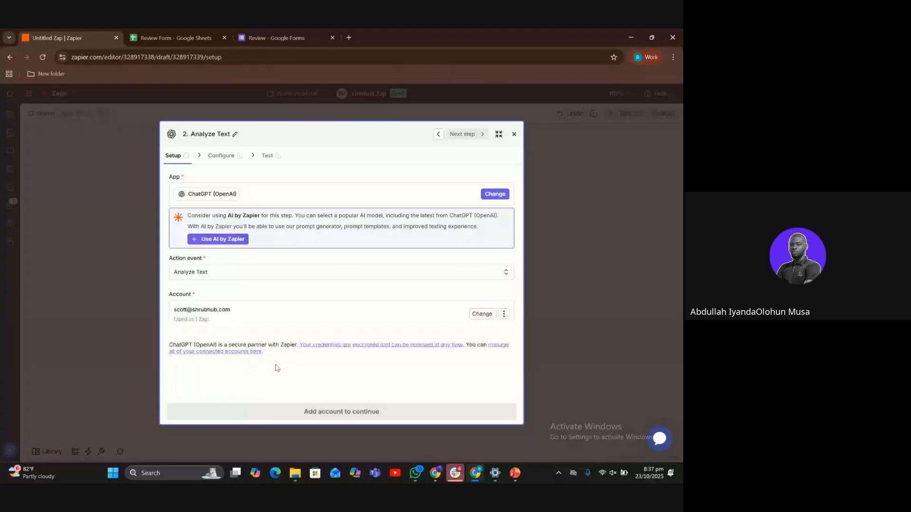
# Step: Reconnect the ChatGPT (OpenAI) account by pasting the API key again, and continue to the Analyze Text configuration
pyautogui.click(232, 360)
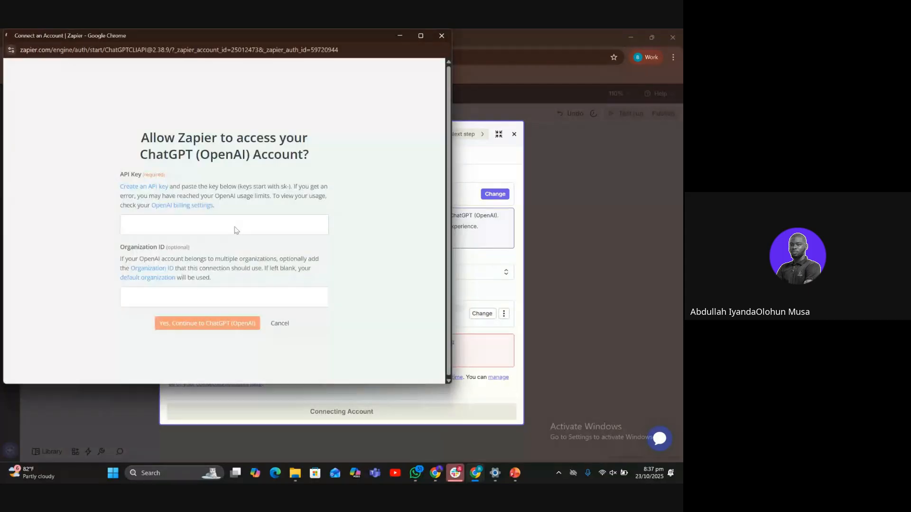
pyautogui.click(210, 223)
pyautogui.hotkey('ctrl', 'v')
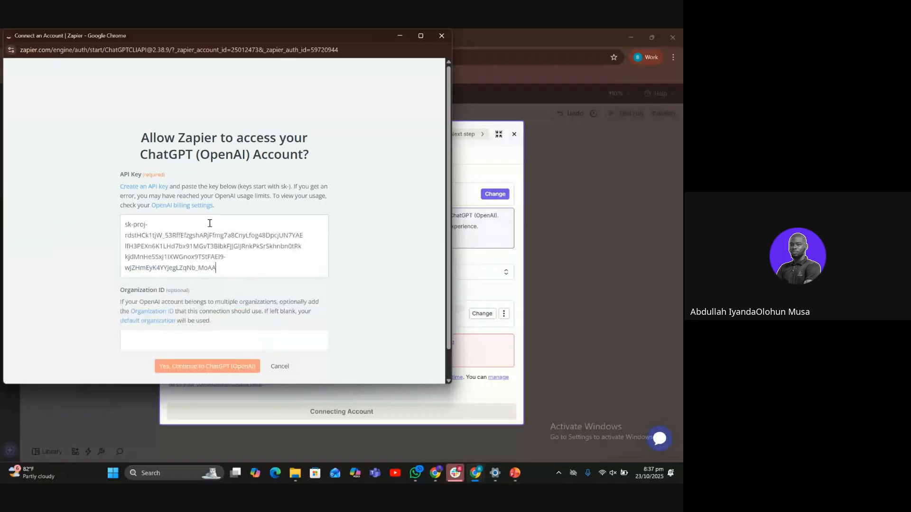
pyautogui.click(225, 374)
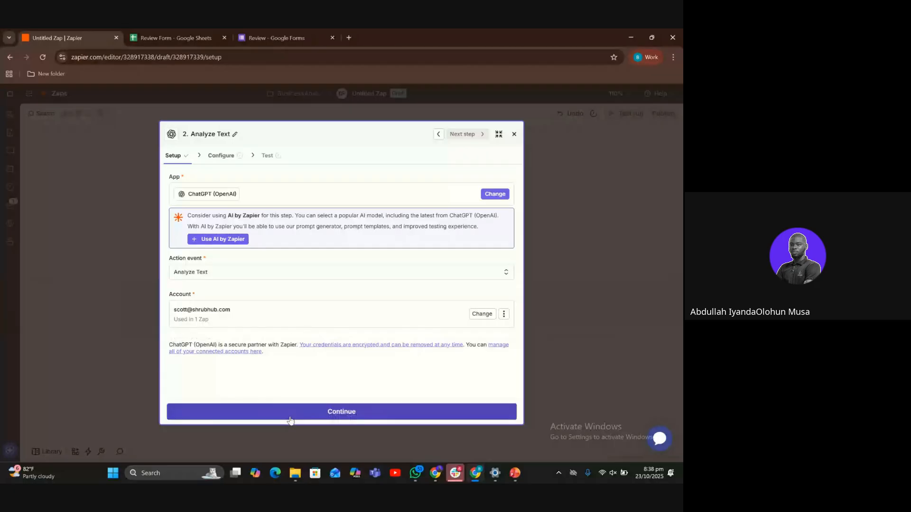
pyautogui.click(291, 420)
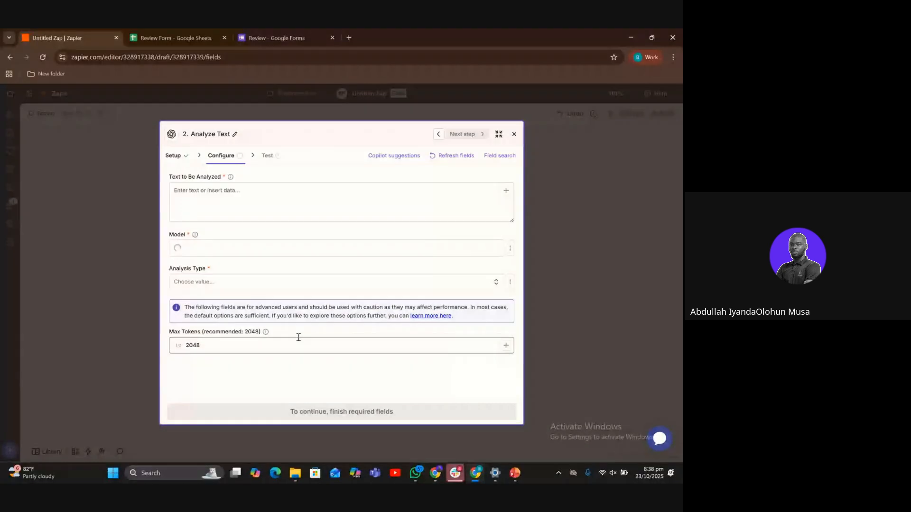
# Step: Map the Review field from the Google Sheets trigger into Text to Be Analyzed
pyautogui.click(246, 195)
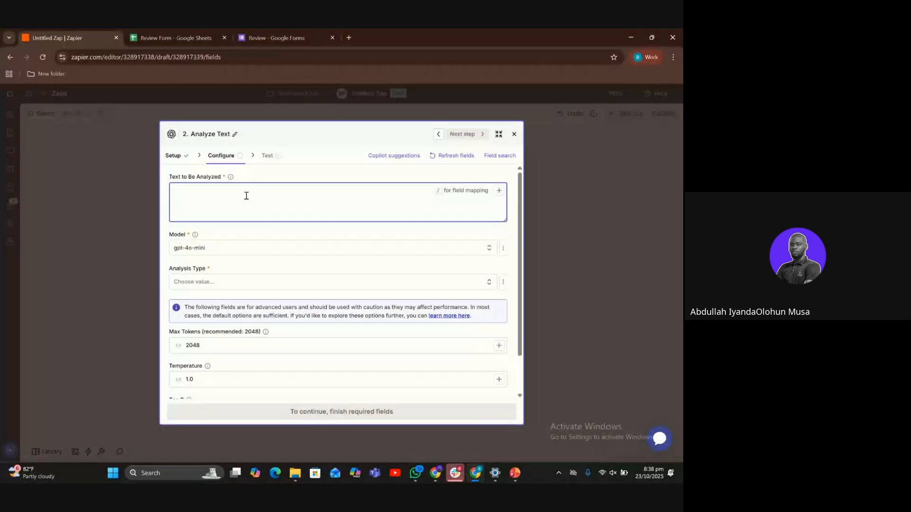
pyautogui.write('/')
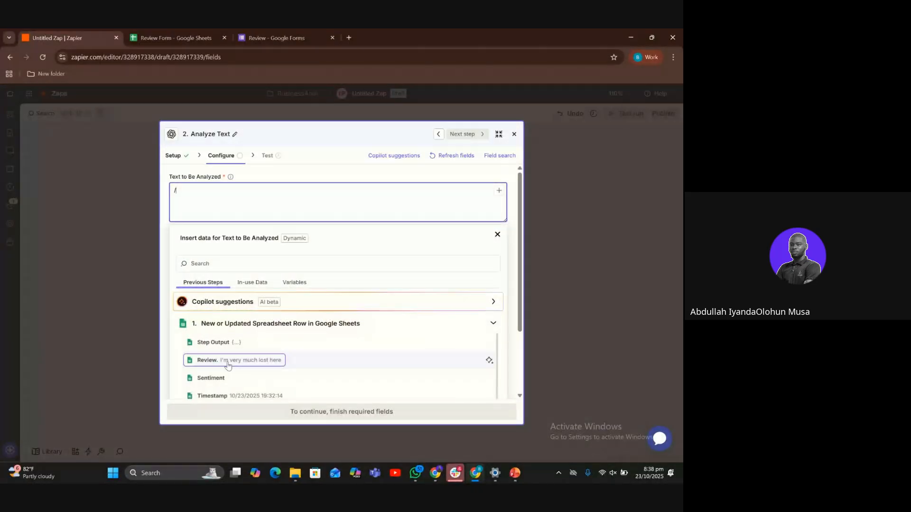
pyautogui.click(230, 362)
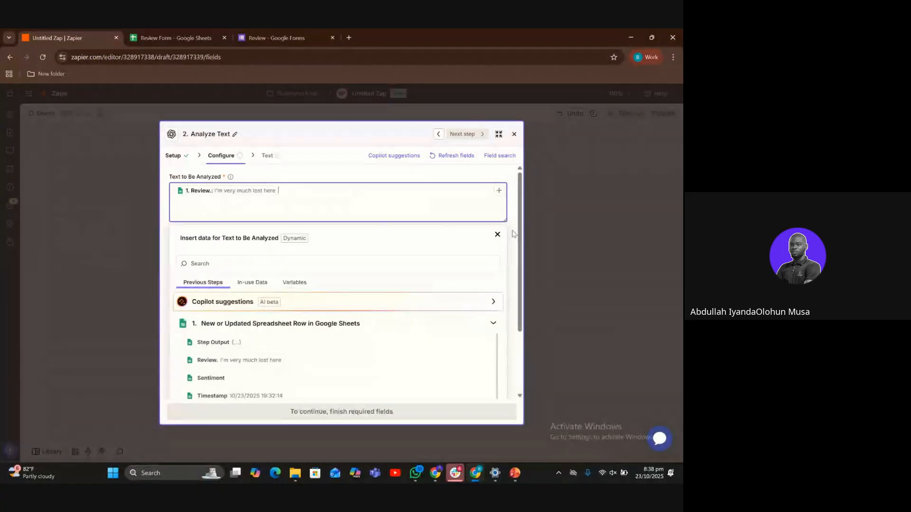
pyautogui.click(497, 234)
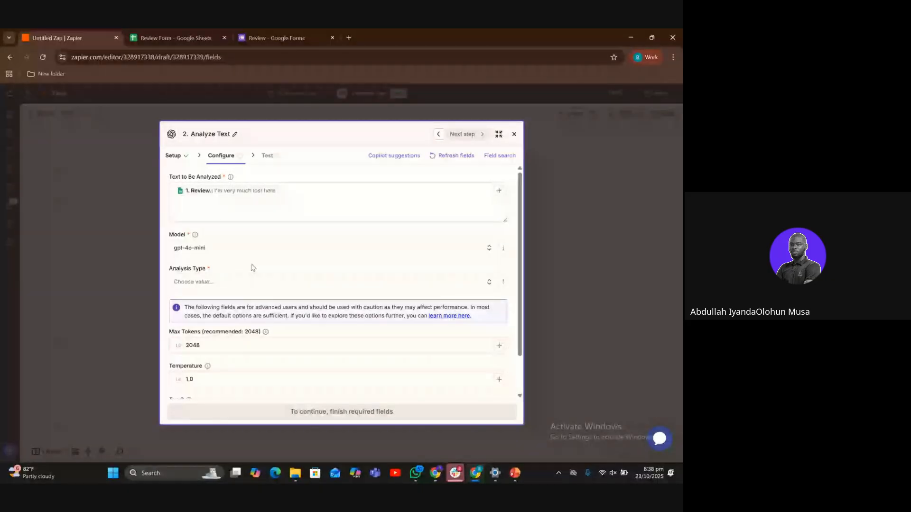
# Step: Set the Analysis Type to Analyze Sentiment, continue, and run a test of the Analyze Text step
pyautogui.click(253, 283)
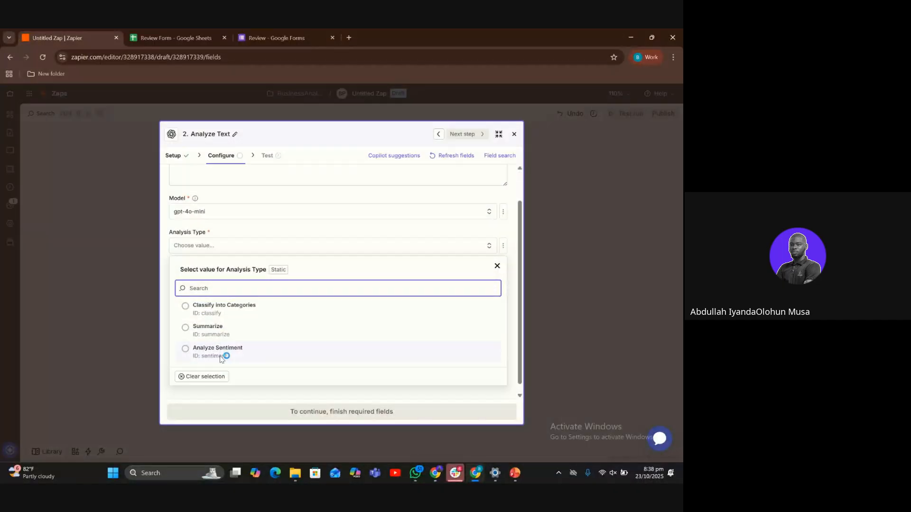
pyautogui.click(221, 356)
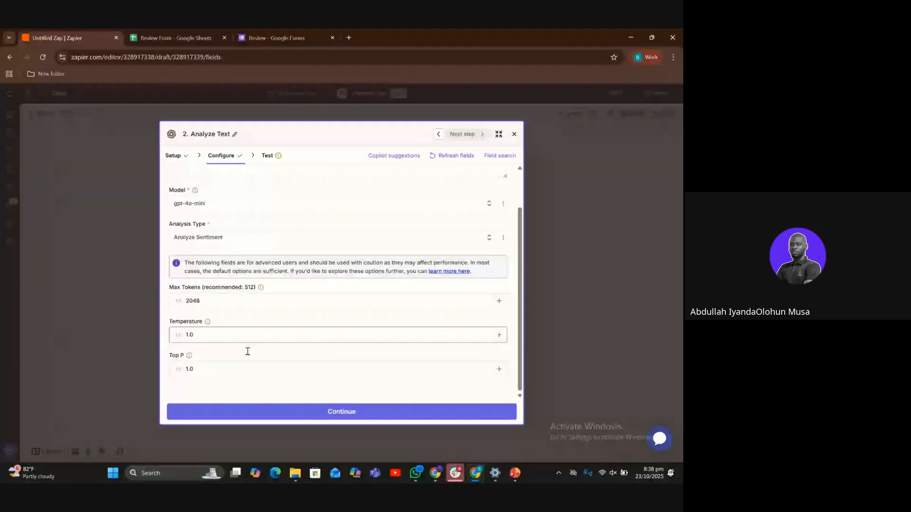
pyautogui.scroll(2, 247, 257)
pyautogui.scroll(-1, 259, 333)
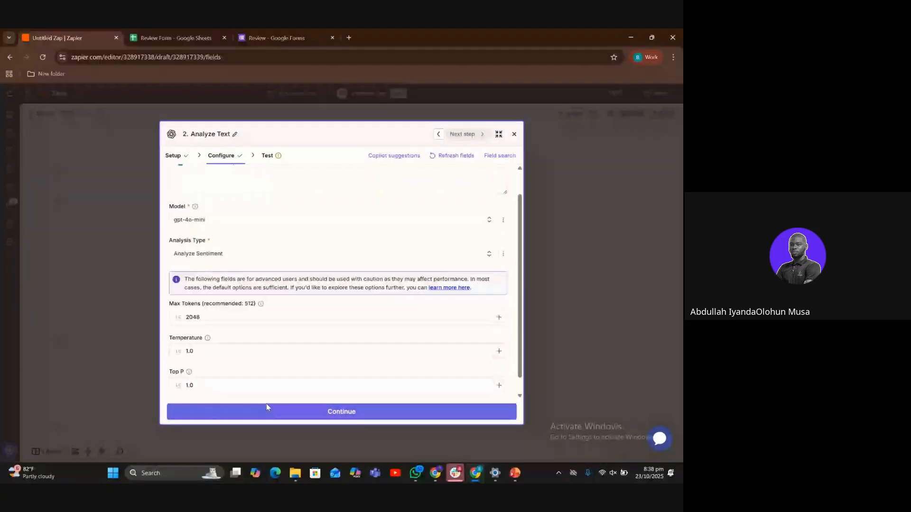
pyautogui.click(269, 411)
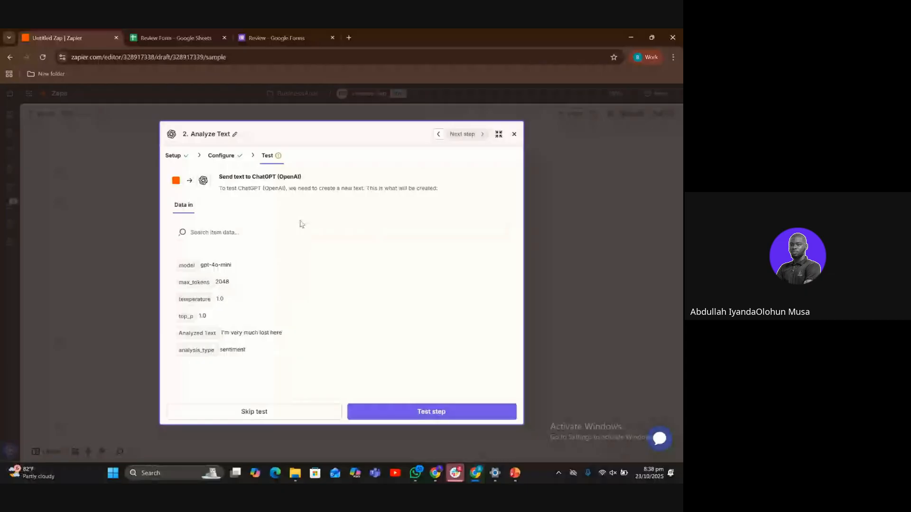
pyautogui.click(380, 411)
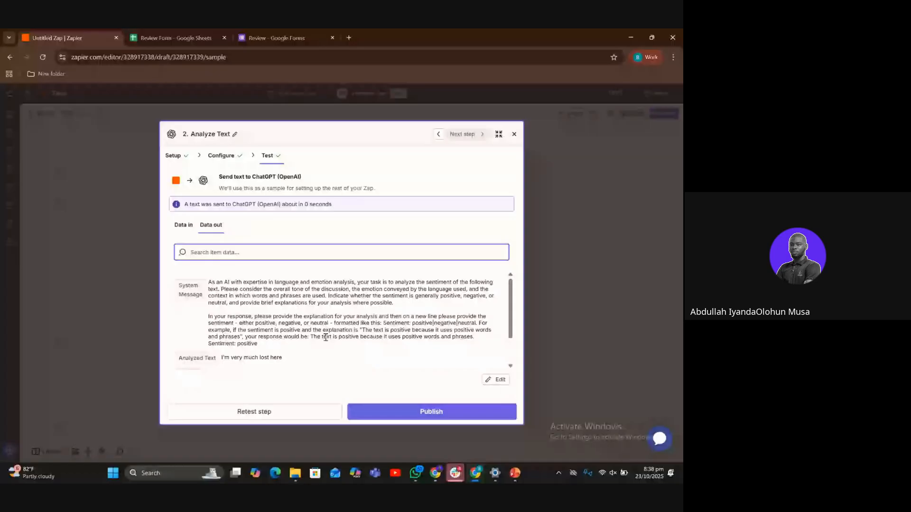
# Step: Examine the test's output data, including the system message, analyzed text, analysis explanation and sentiment
pyautogui.click(499, 134)
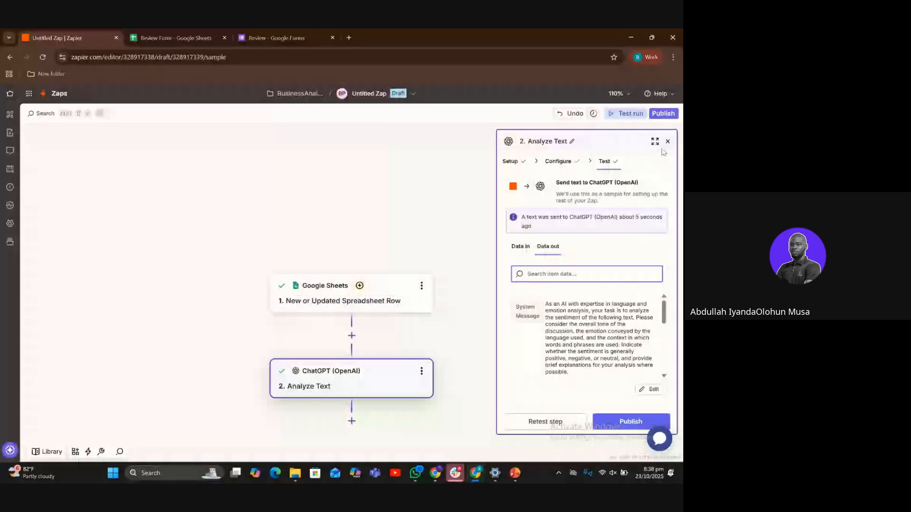
pyautogui.click(655, 142)
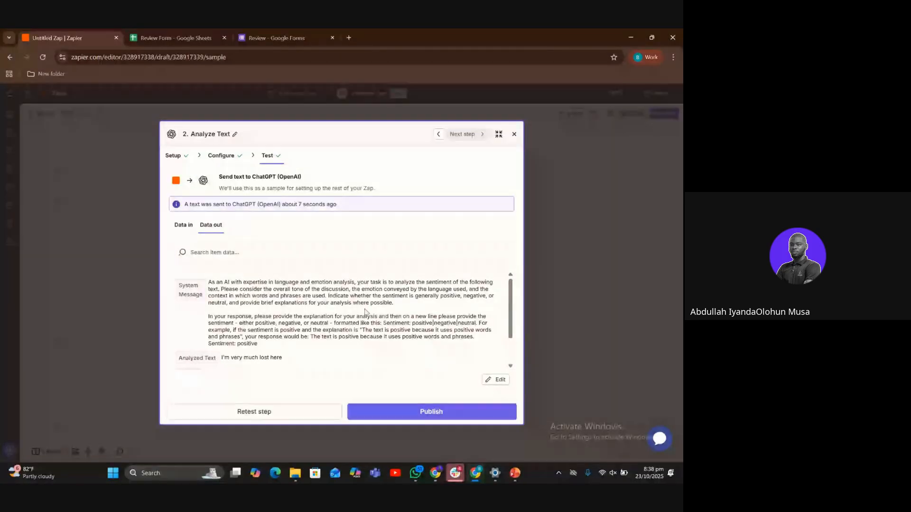
pyautogui.scroll(-1, 365, 311)
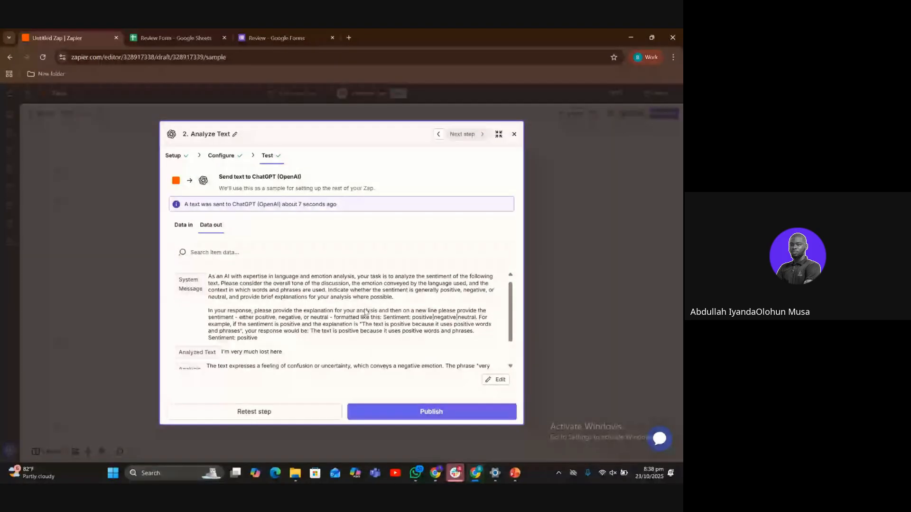
pyautogui.scroll(1, 365, 312)
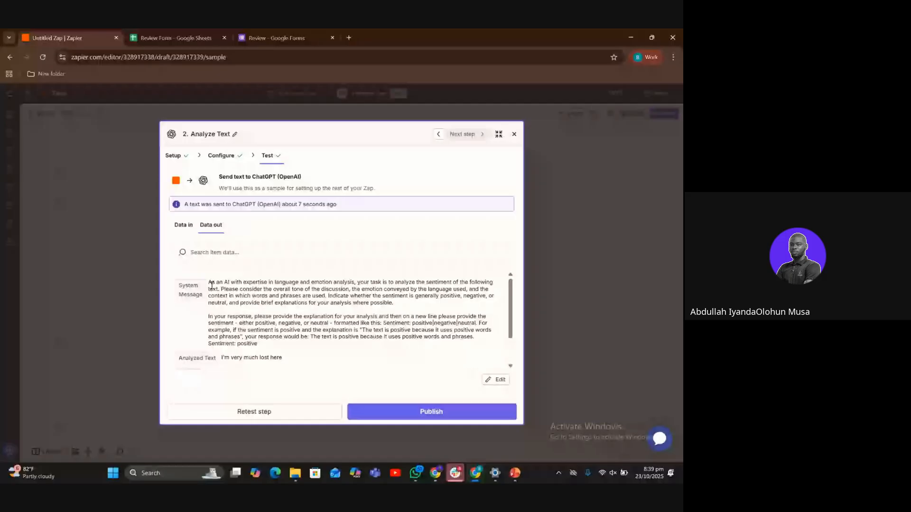
pyautogui.scroll(-2, 209, 304)
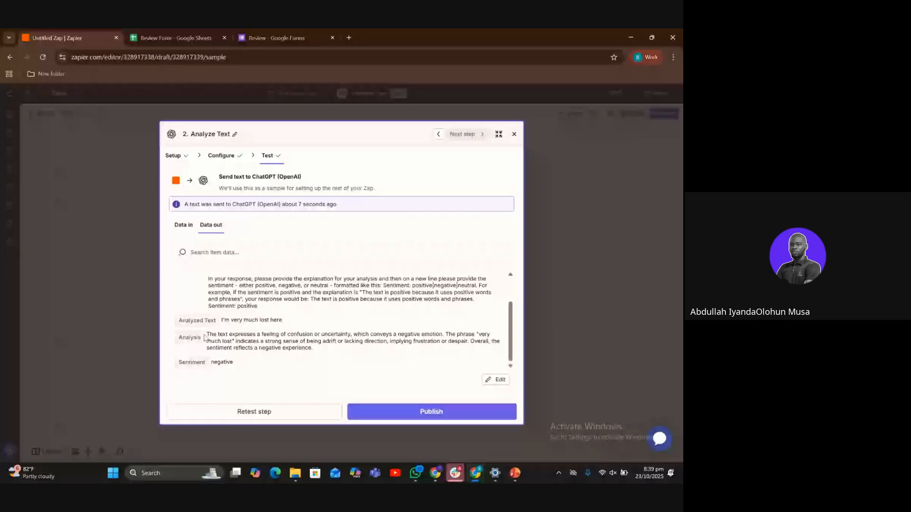
pyautogui.moveTo(204, 337); pyautogui.dragTo(353, 337)
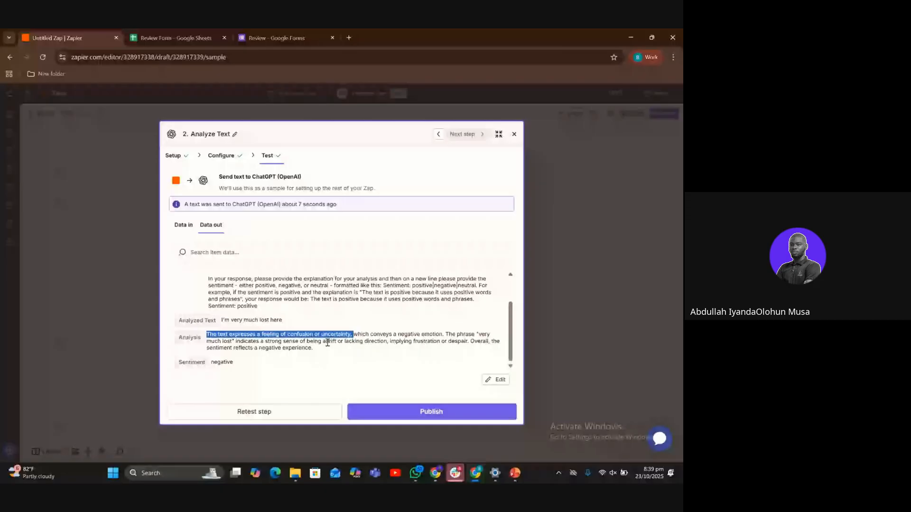
pyautogui.moveTo(234, 362); pyautogui.dragTo(211, 364)
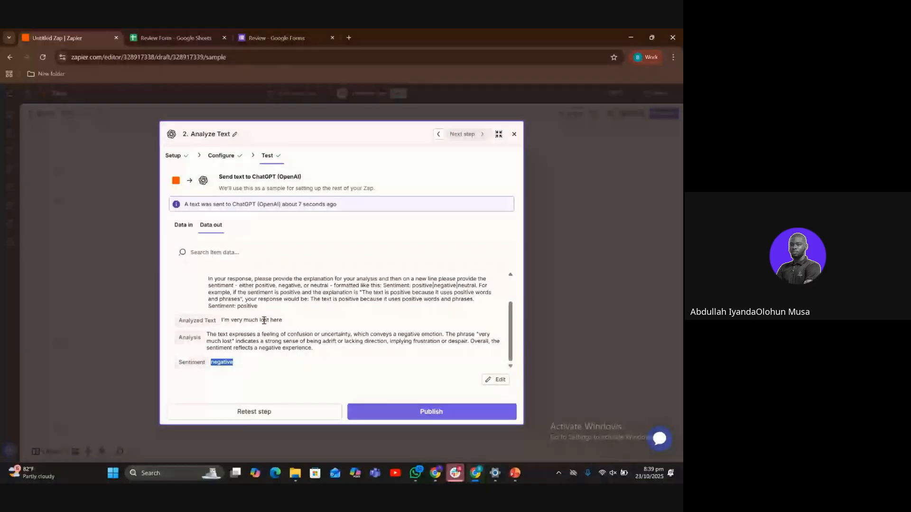
pyautogui.scroll(1, 264, 320)
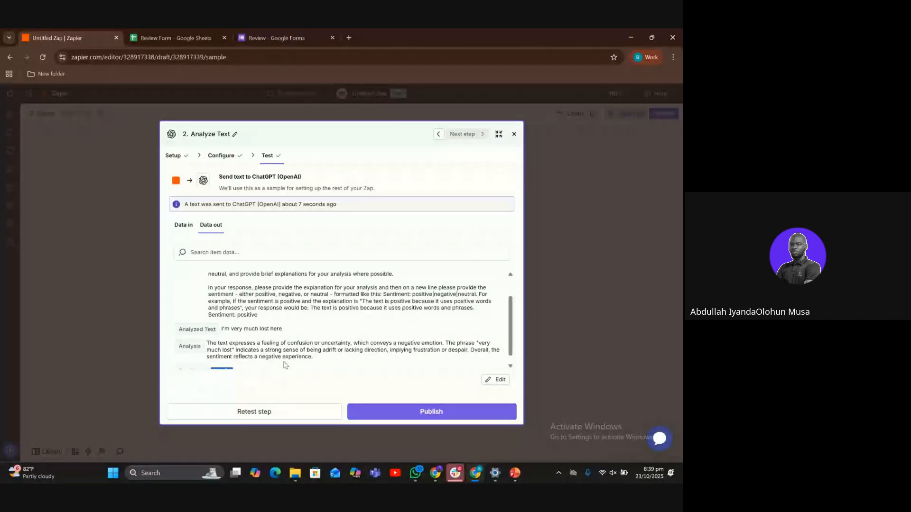
pyautogui.scroll(-1, 272, 328)
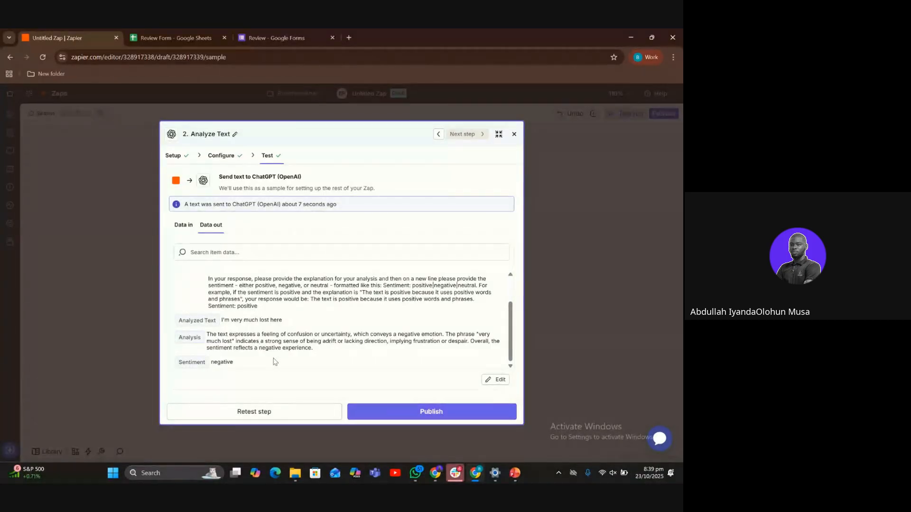
# Step: Publish the Zap and add a Google Sheets action as a third step after Analyze Text
pyautogui.click(392, 411)
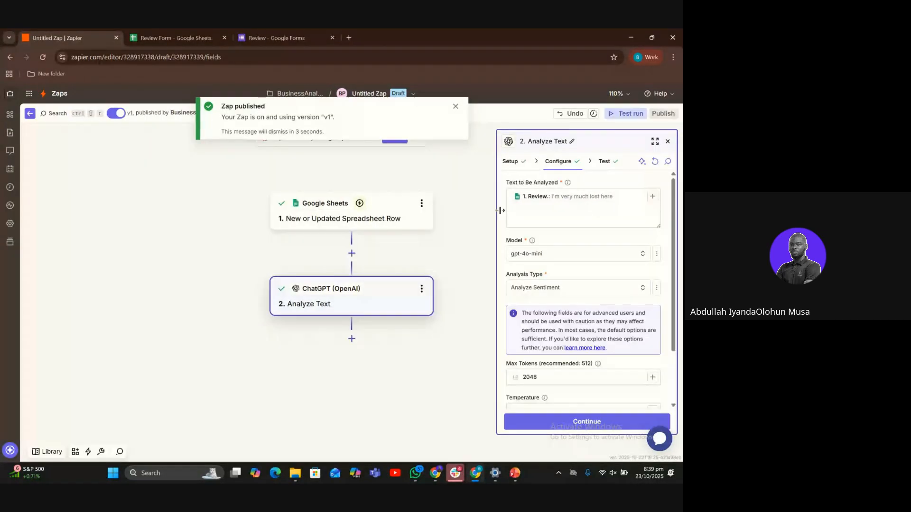
pyautogui.click(351, 339)
pyautogui.click(309, 162)
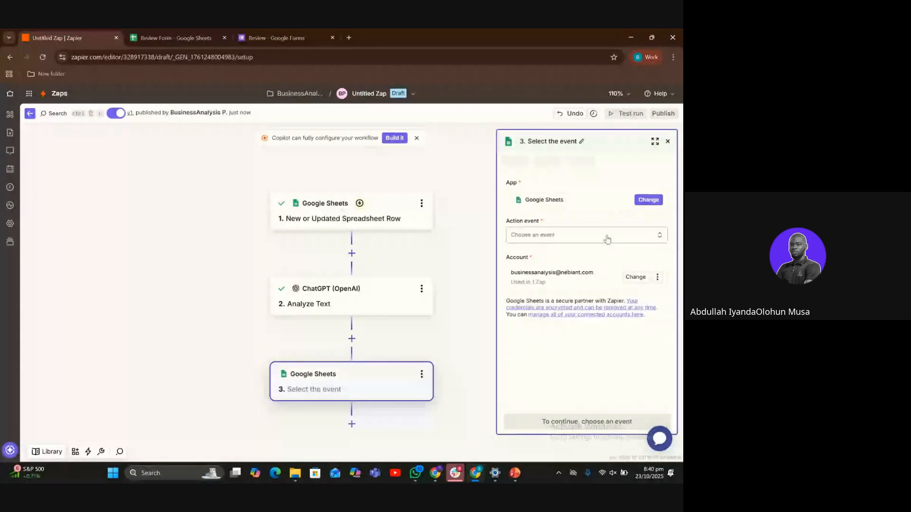
# Step: Set the Google Sheets step's action event to Update Spreadsheet Row and continue to its configuration
pyautogui.click(555, 236)
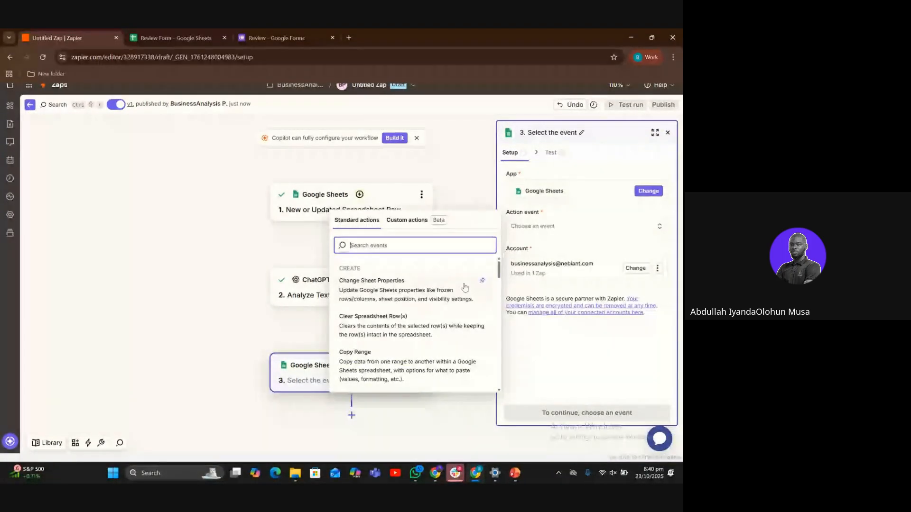
pyautogui.scroll(-3, 399, 310)
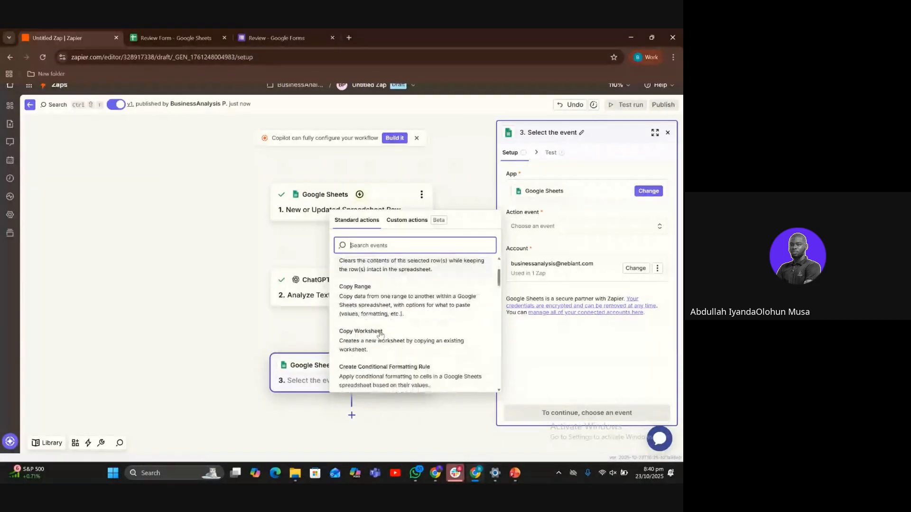
pyautogui.scroll(-4, 380, 335)
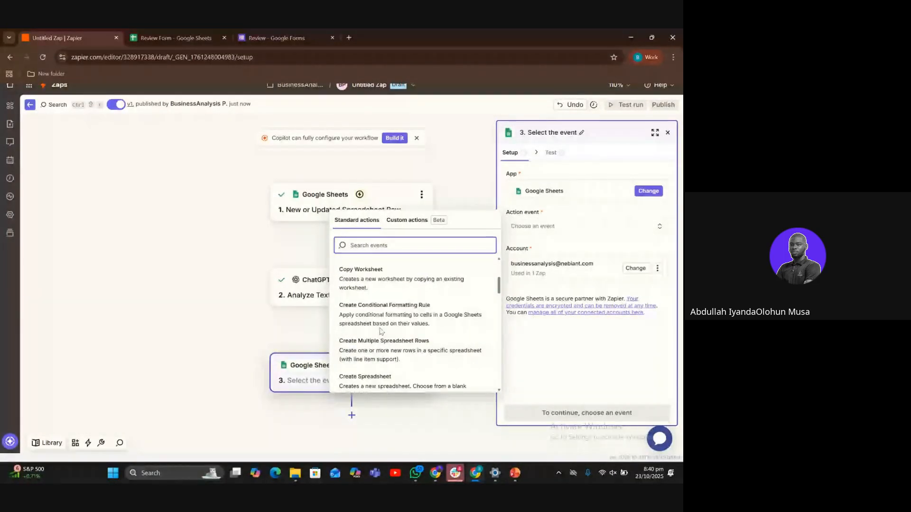
pyautogui.scroll(-2, 380, 333)
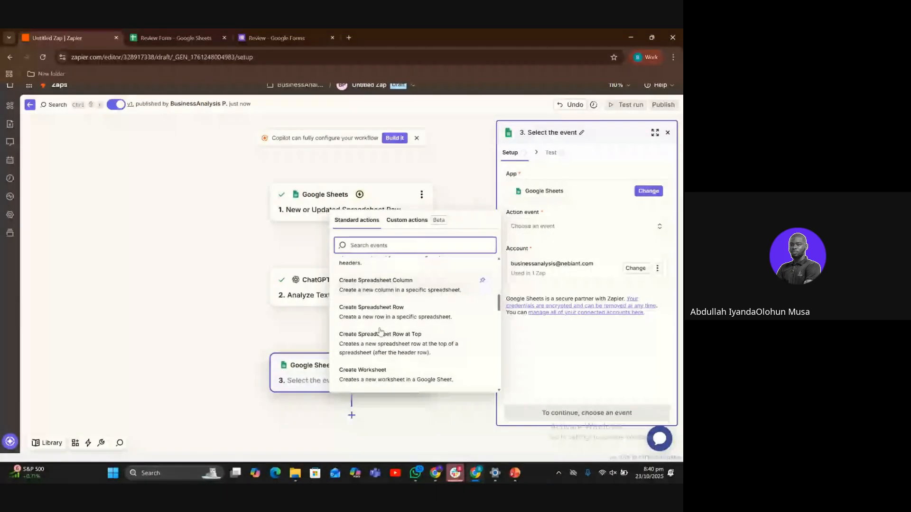
pyautogui.scroll(-4, 380, 332)
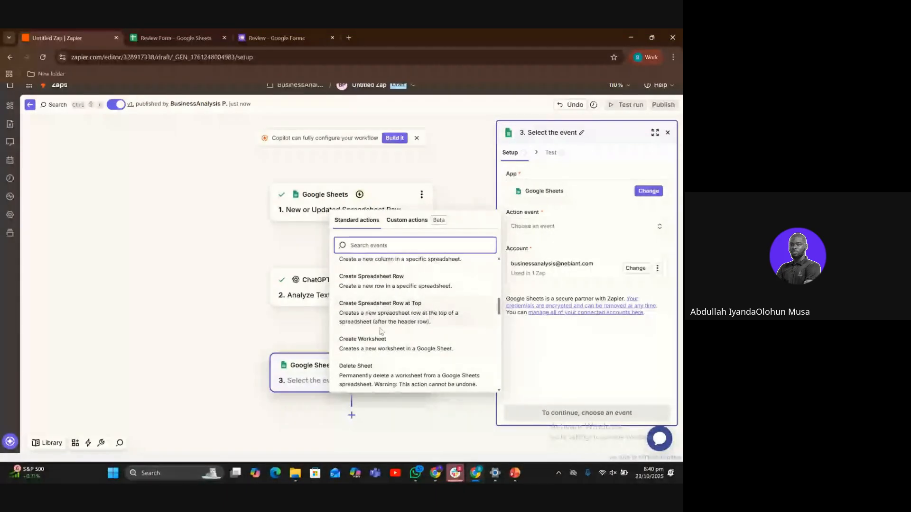
pyautogui.scroll(-1, 380, 332)
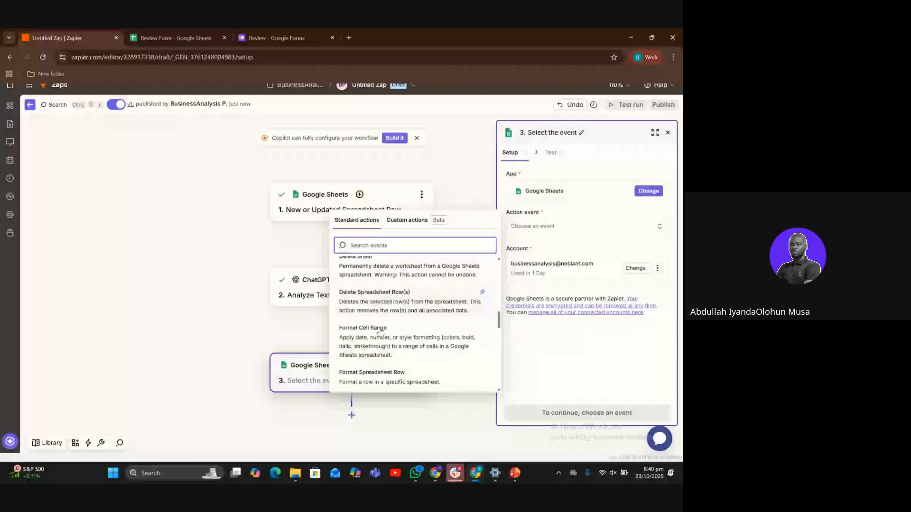
pyautogui.scroll(-4, 380, 332)
pyautogui.scroll(-1, 380, 332)
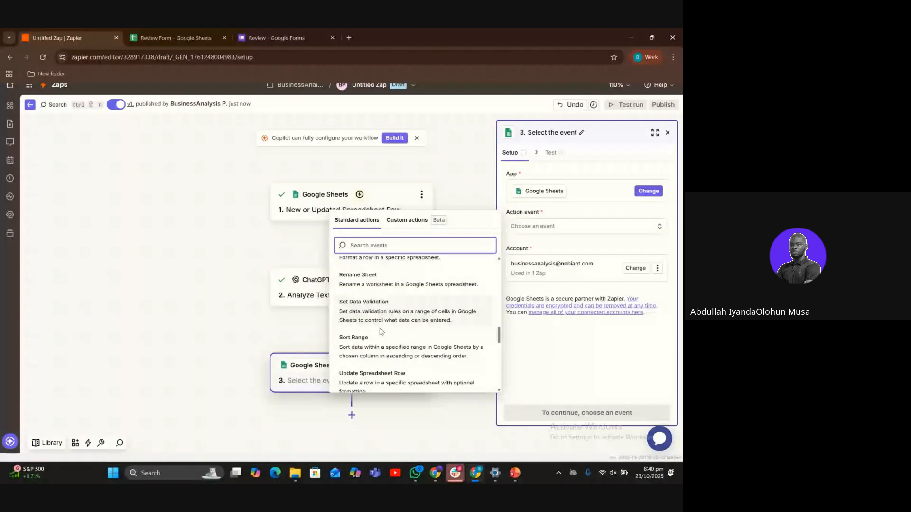
pyautogui.scroll(-2, 380, 332)
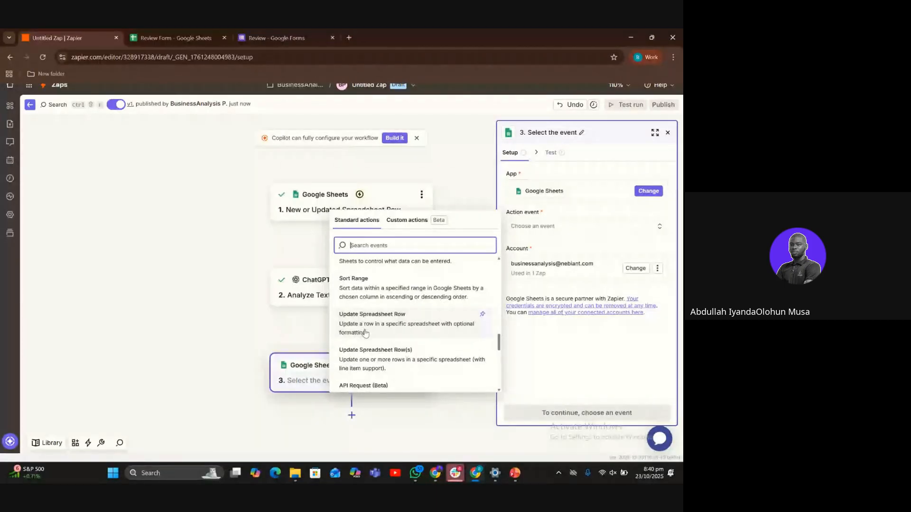
pyautogui.click(371, 328)
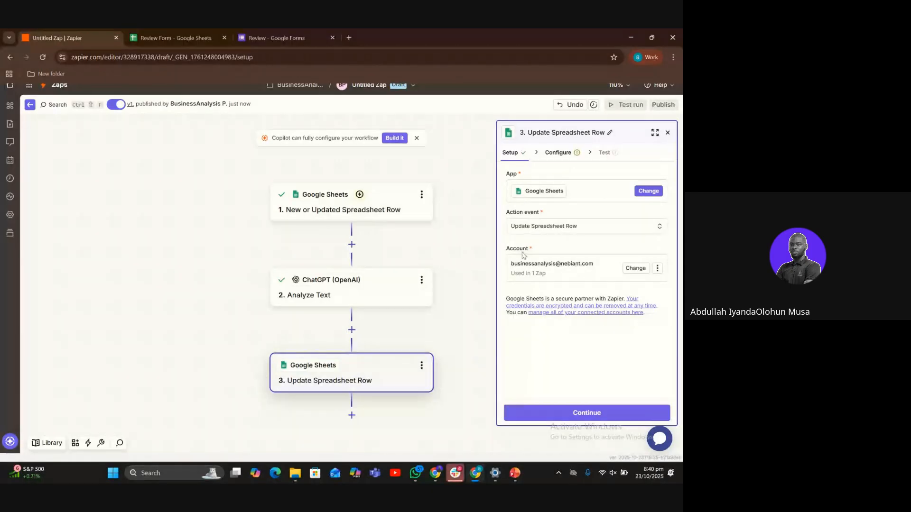
pyautogui.click(548, 416)
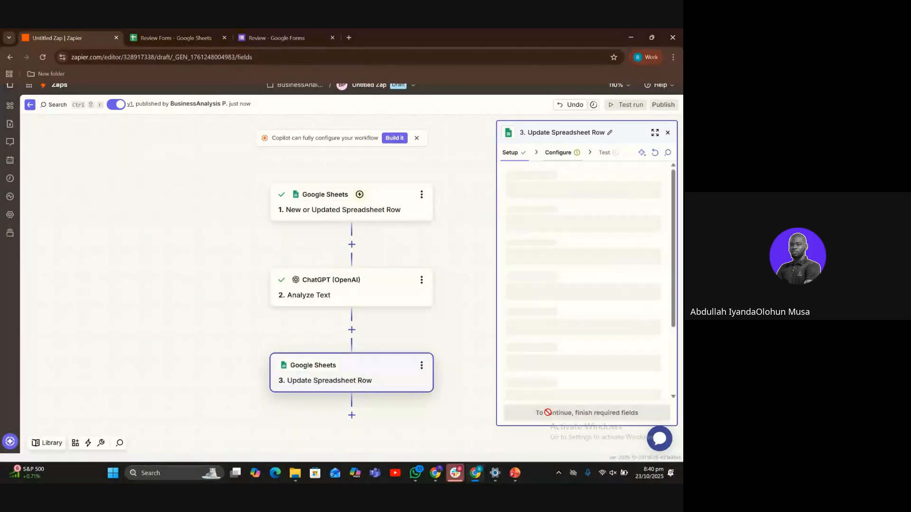
# Step: Configure the Update Spreadsheet Row step with spreadsheet Review Form, worksheet Form Responses 1 and row 27
pyautogui.click(655, 133)
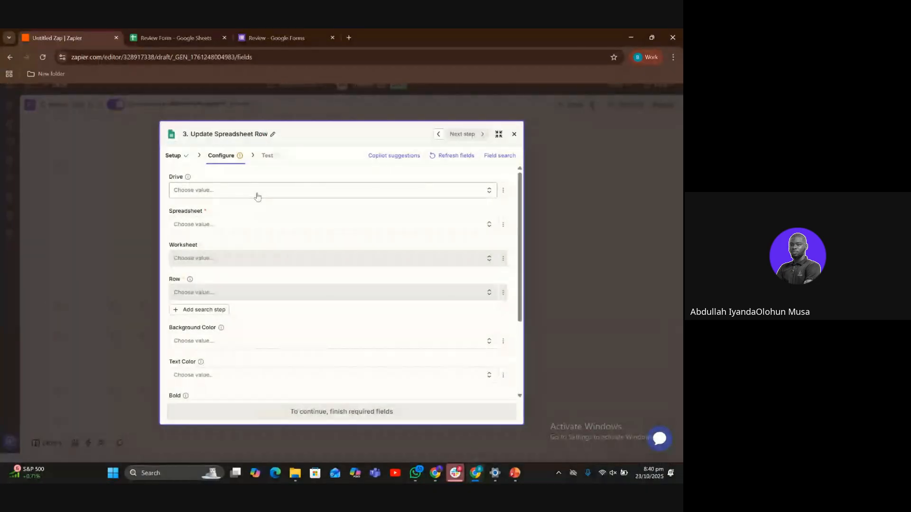
pyautogui.click(253, 230)
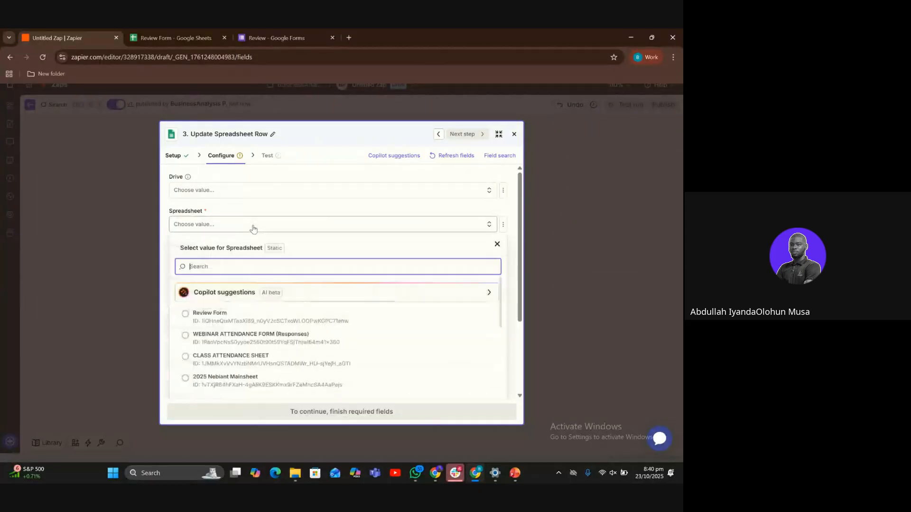
pyautogui.click(227, 317)
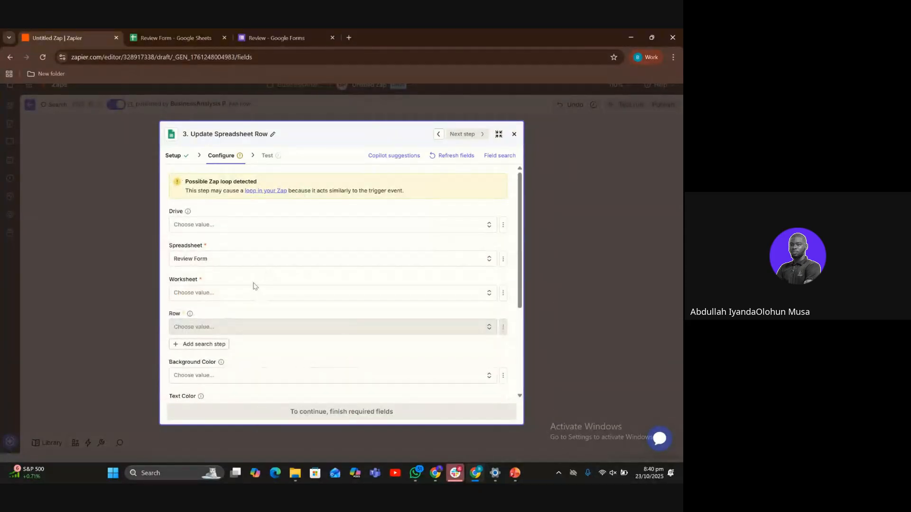
pyautogui.click(248, 293)
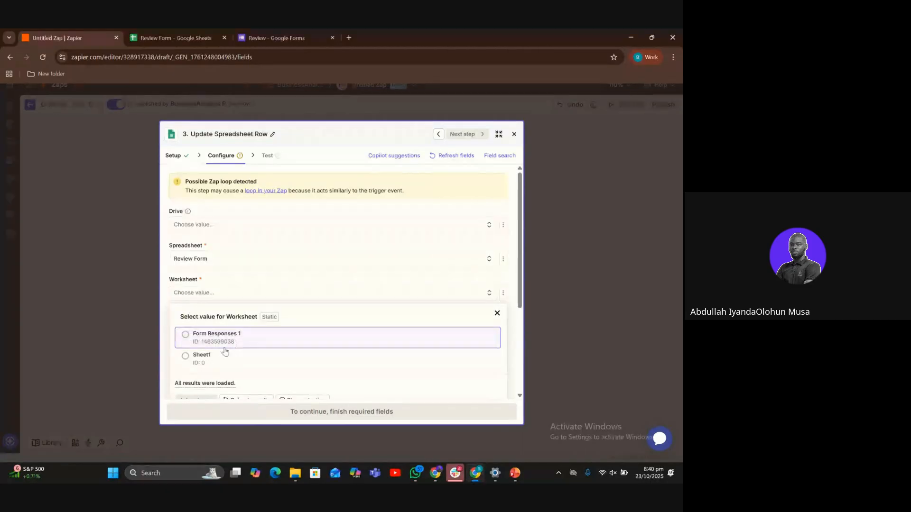
pyautogui.click(223, 342)
pyautogui.click(248, 334)
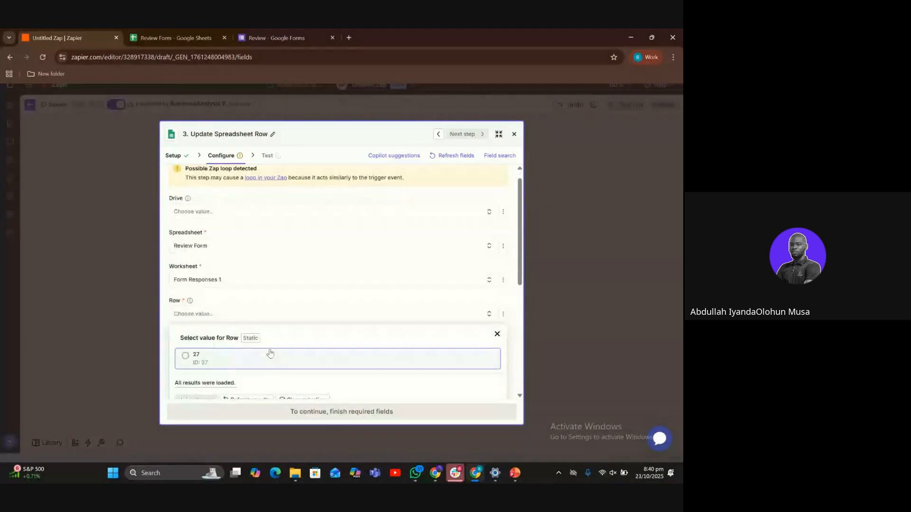
pyautogui.click(230, 333)
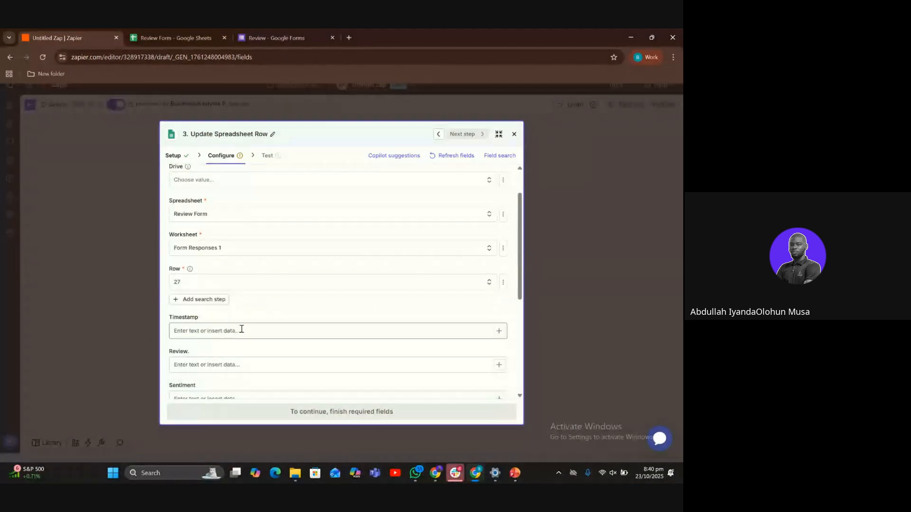
# Step: Map the Sentiment column to the Sentiment output of the Analyze Text in ChatGPT (OpenAI) step
pyautogui.click(249, 334)
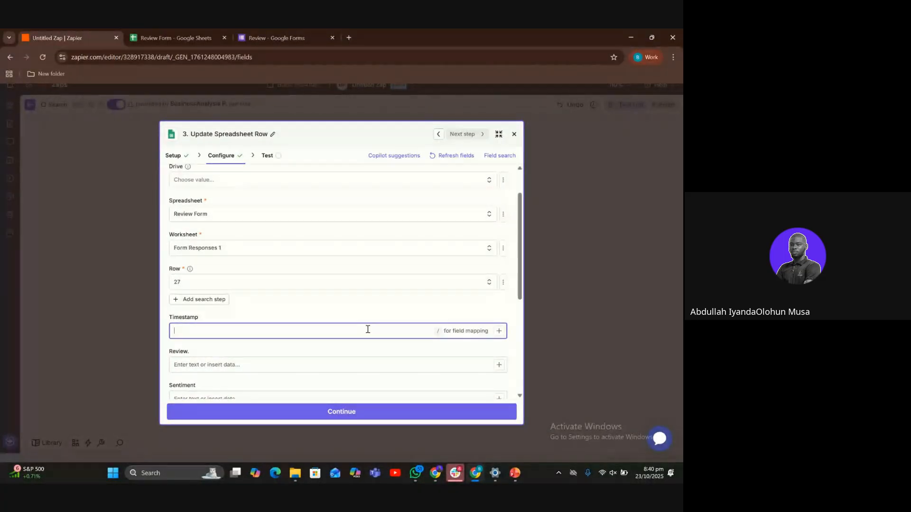
pyautogui.click(285, 356)
pyautogui.scroll(-2, 280, 351)
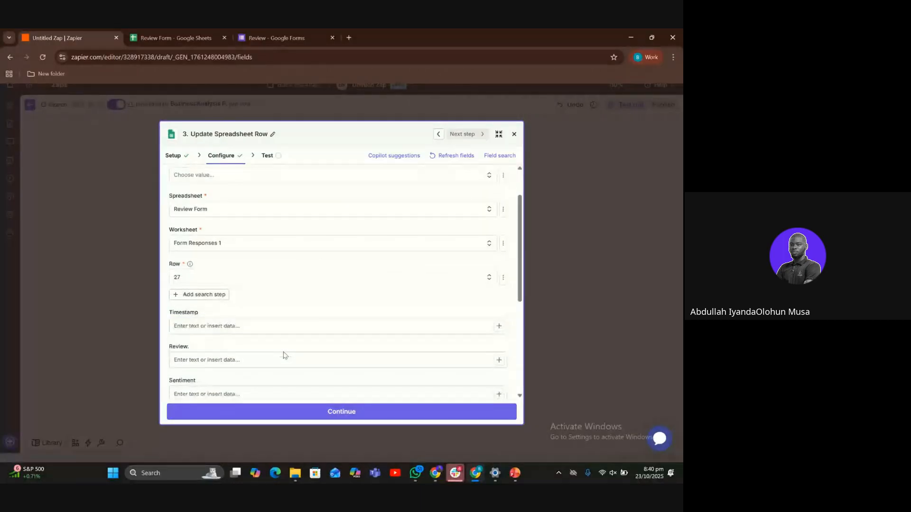
pyautogui.click(260, 305)
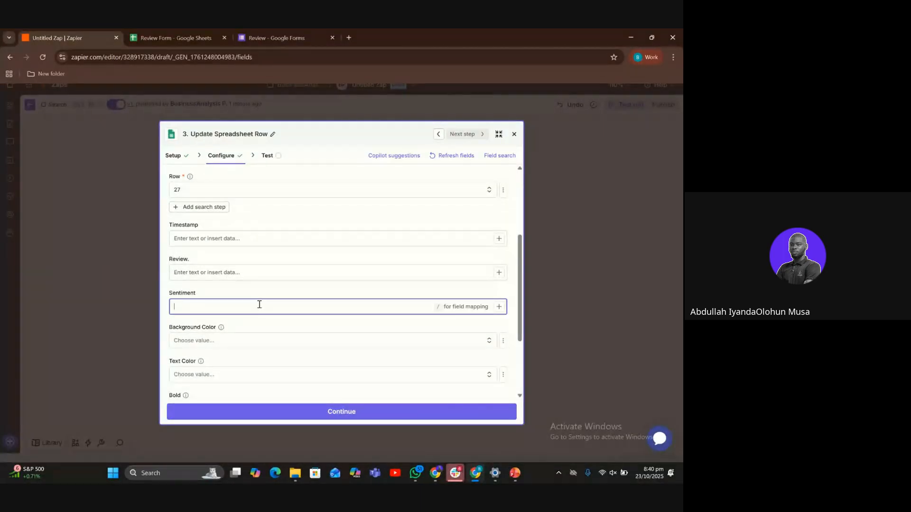
pyautogui.write('/')
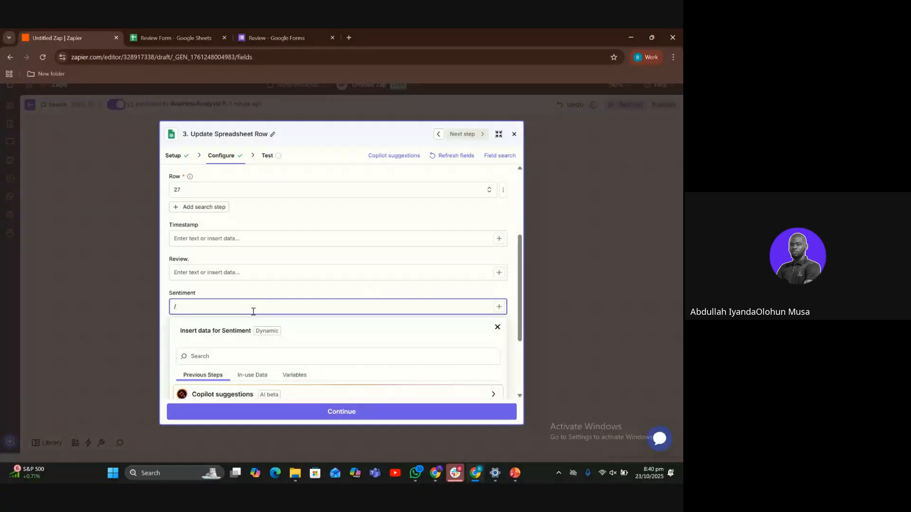
pyautogui.scroll(-2, 232, 376)
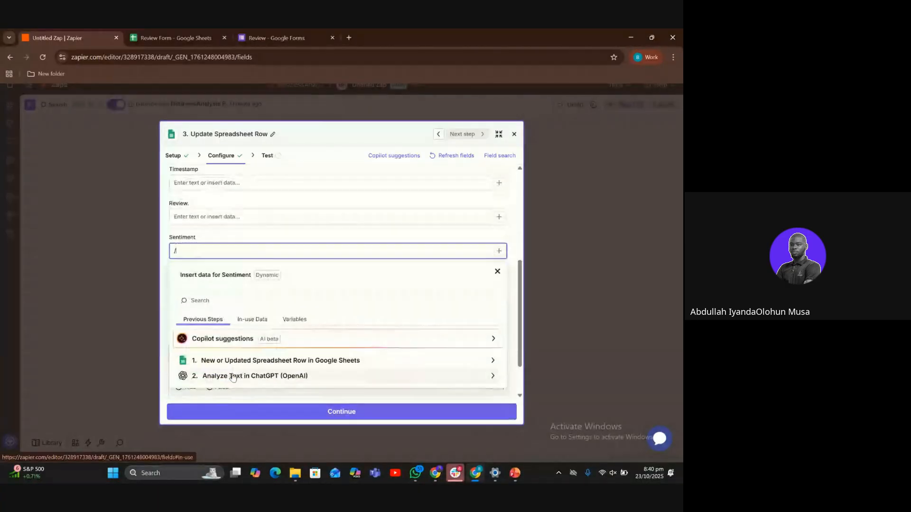
pyautogui.click(258, 373)
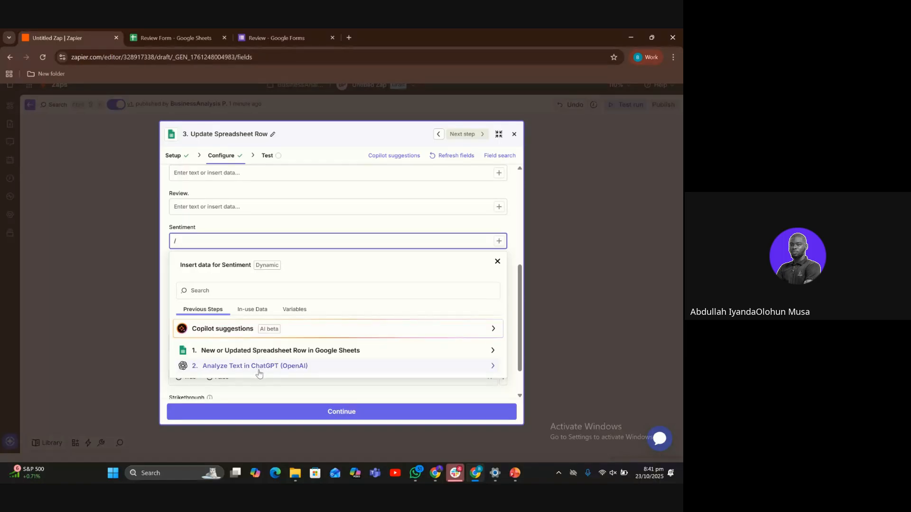
pyautogui.scroll(-2, 278, 372)
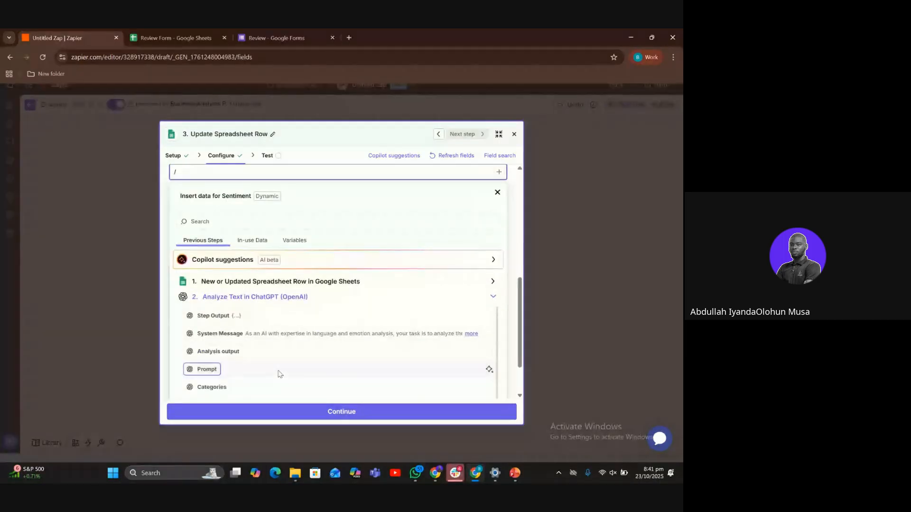
pyautogui.scroll(-1, 246, 377)
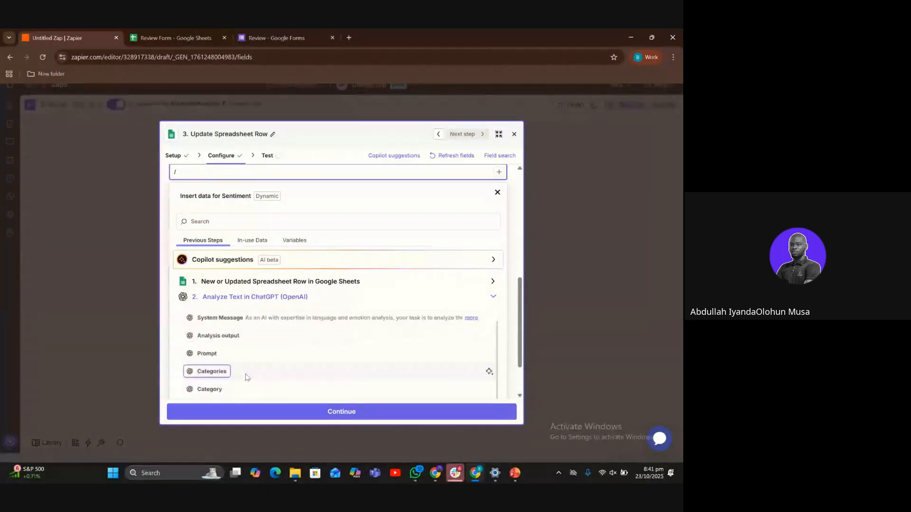
pyautogui.scroll(-2, 259, 374)
pyautogui.scroll(-2, 259, 375)
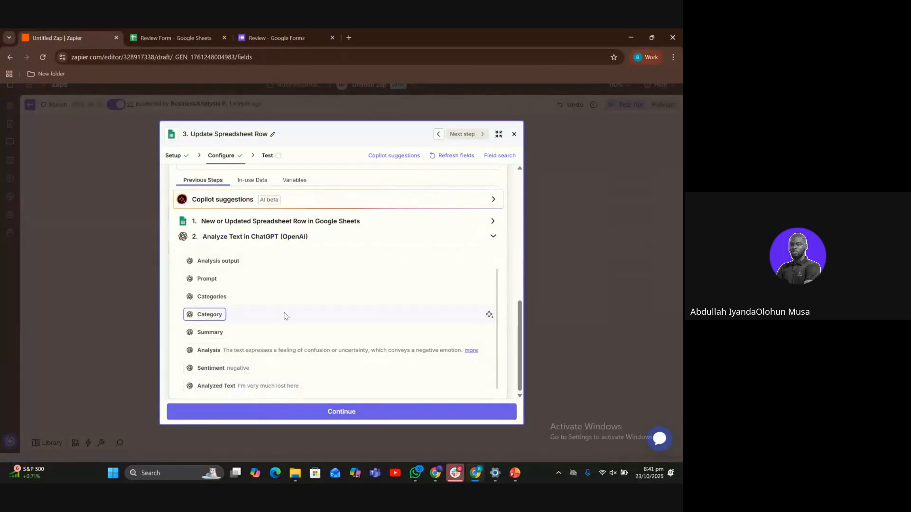
pyautogui.scroll(2, 285, 315)
pyautogui.scroll(3, 286, 316)
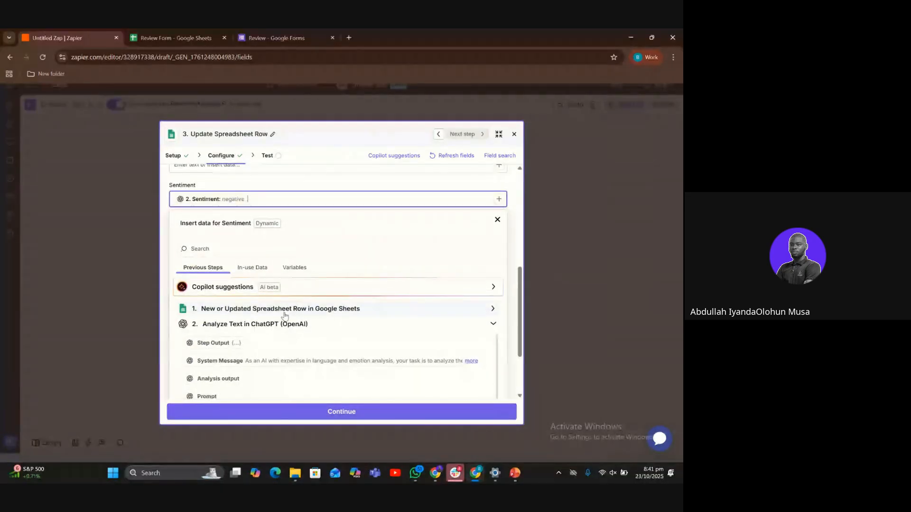
pyautogui.click(498, 221)
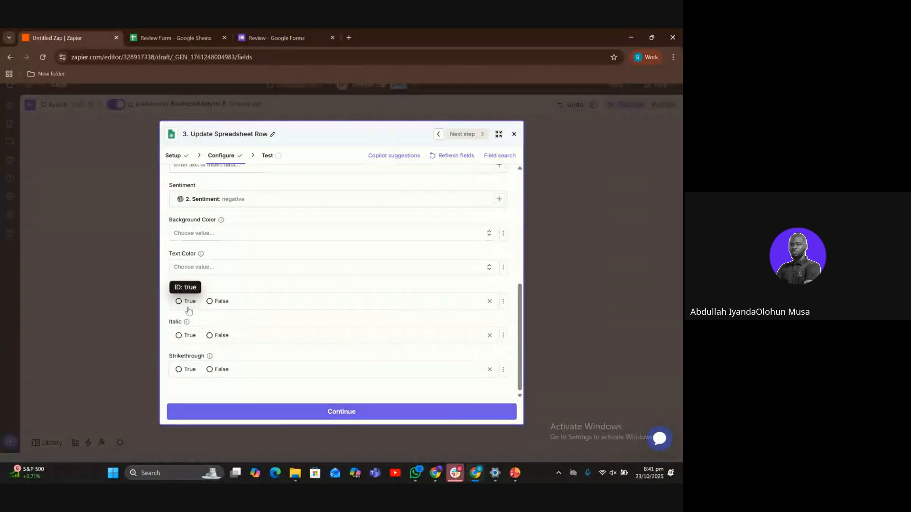
# Step: Set Italic and Bold to True for the updated row and continue to the test stage
pyautogui.click(179, 338)
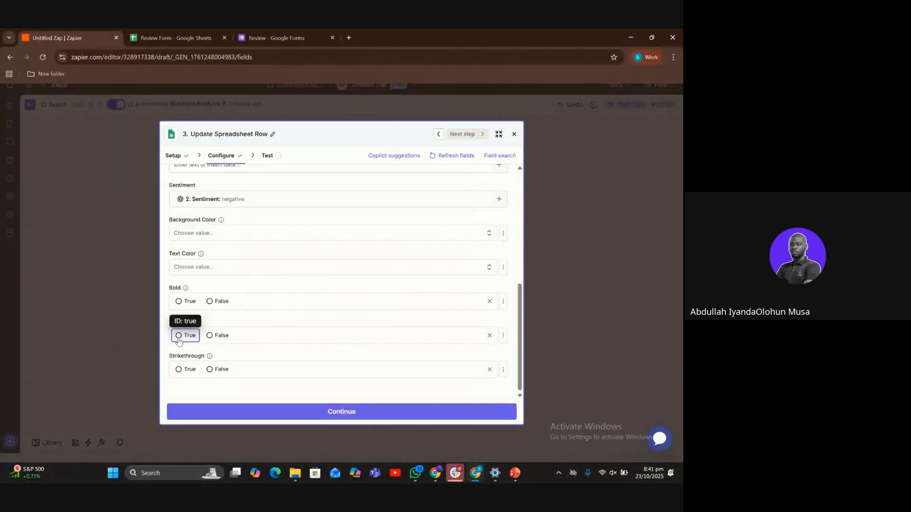
pyautogui.click(180, 302)
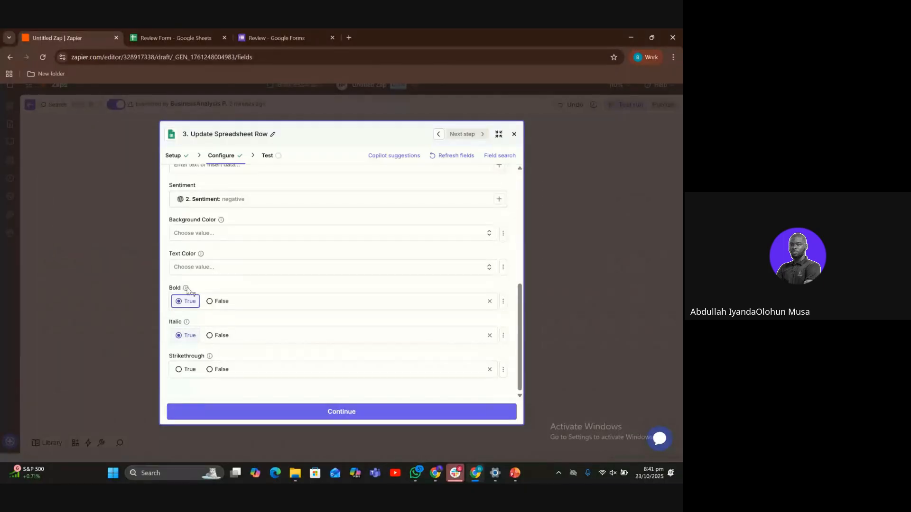
pyautogui.click(344, 414)
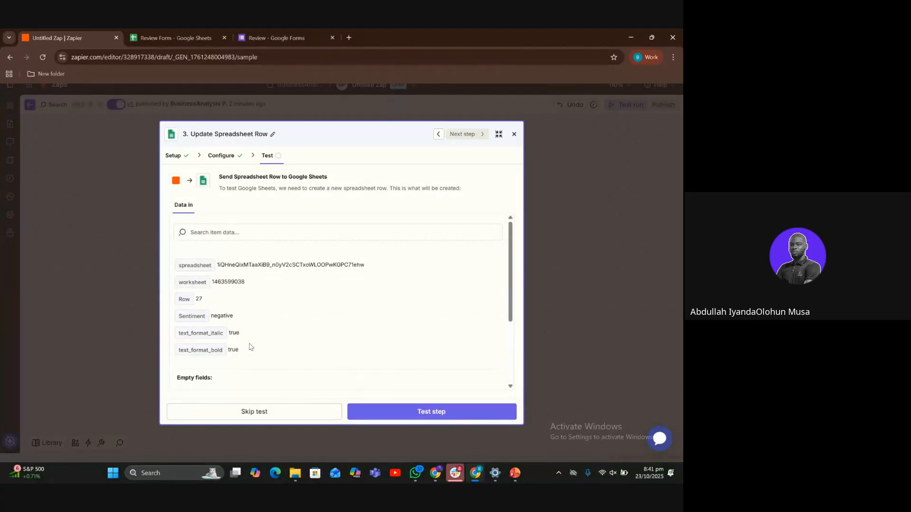
# Step: Review the input data for the Update Spreadsheet Row step and run its test
pyautogui.scroll(-5, 252, 344)
pyautogui.scroll(5, 254, 340)
pyautogui.click(416, 412)
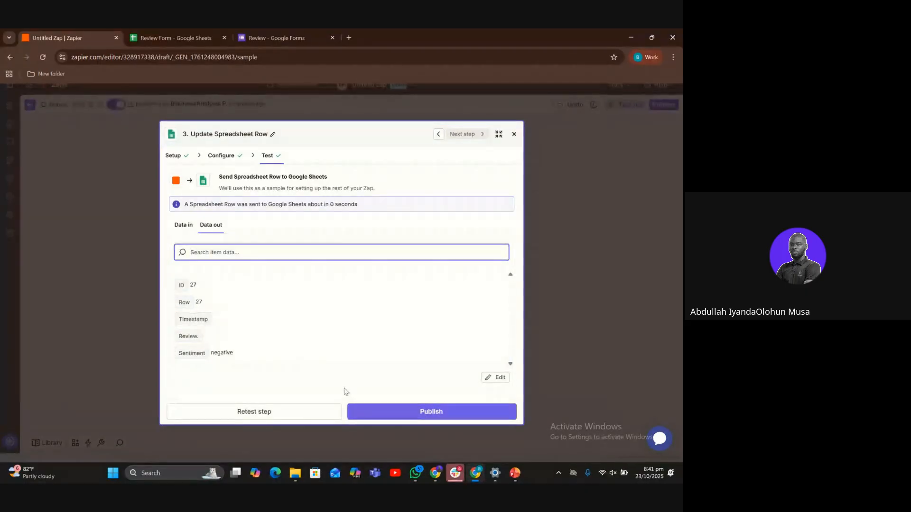
# Step: Publish the Zap as a new version named "Version Fila"
pyautogui.click(399, 413)
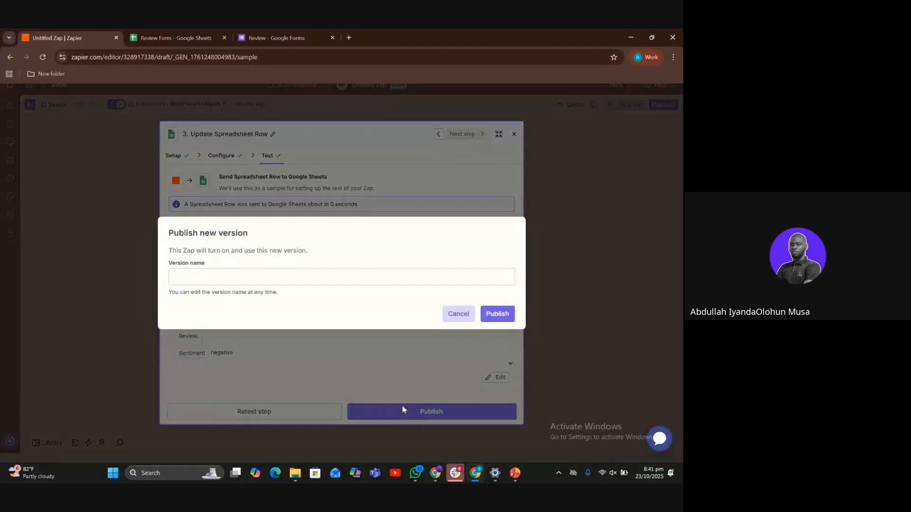
pyautogui.click(303, 274)
pyautogui.write('Version Fila')
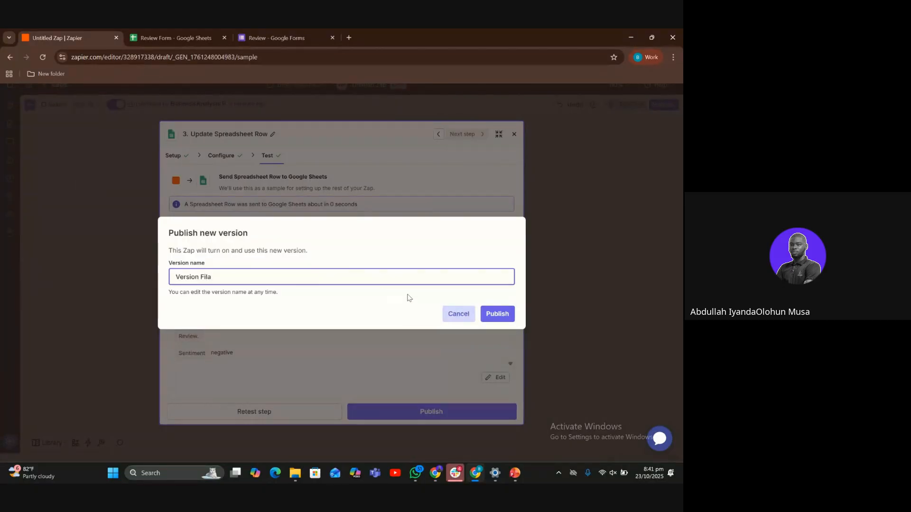
pyautogui.click(495, 315)
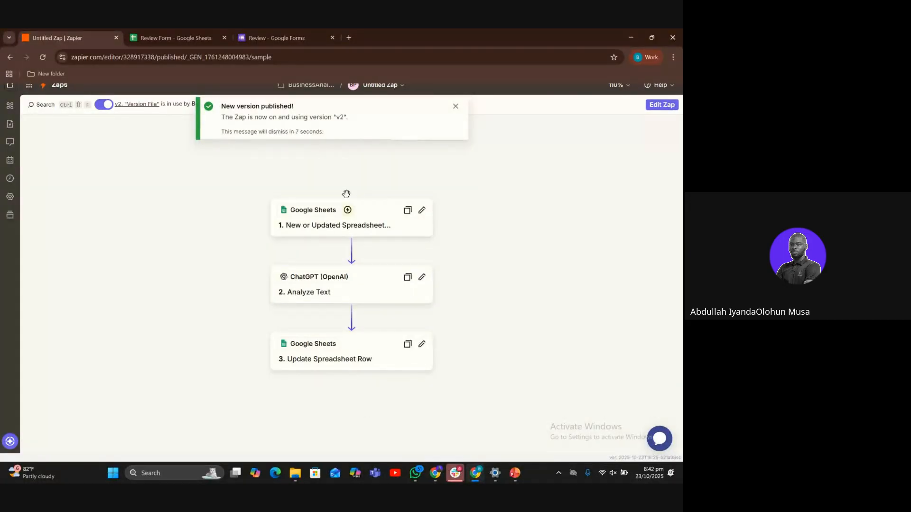
# Step: Examine the published Zap's flow from the Google Sheets trigger through Analyze Text to Update Spreadsheet Row
pyautogui.scroll(-1, 345, 201)
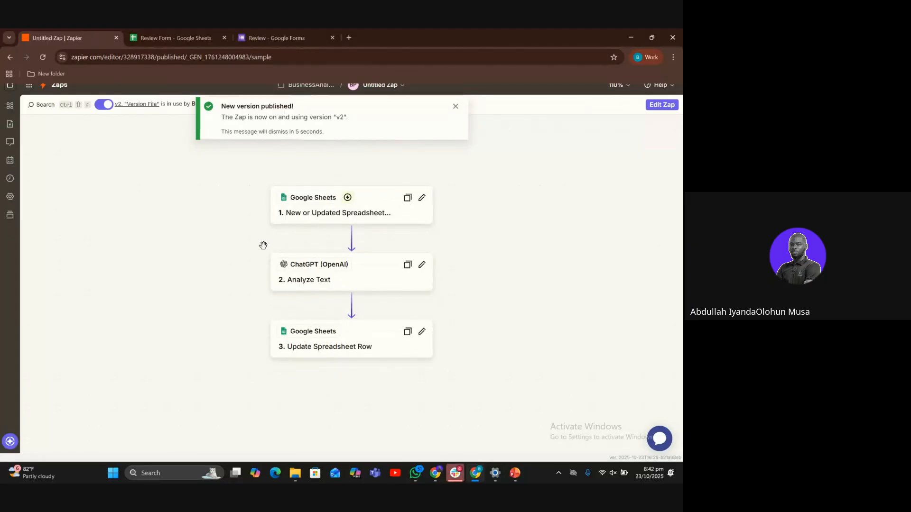
pyautogui.hscroll(2, 230, 254)
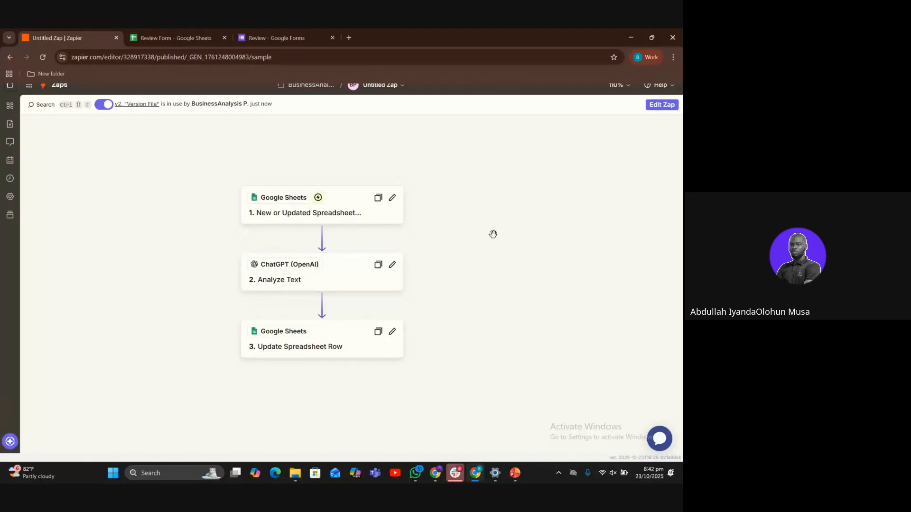
pyautogui.scroll(5, 485, 232)
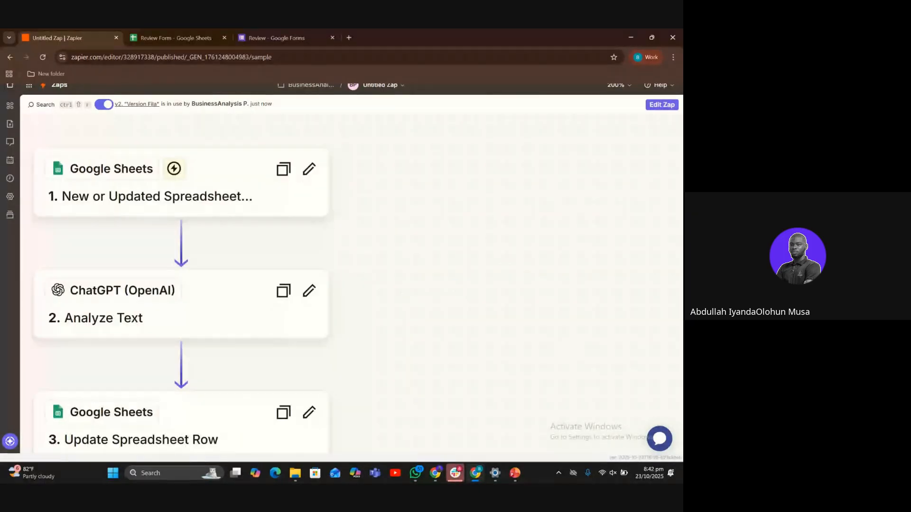
pyautogui.moveTo(546, 234); pyautogui.dragTo(641, 221)
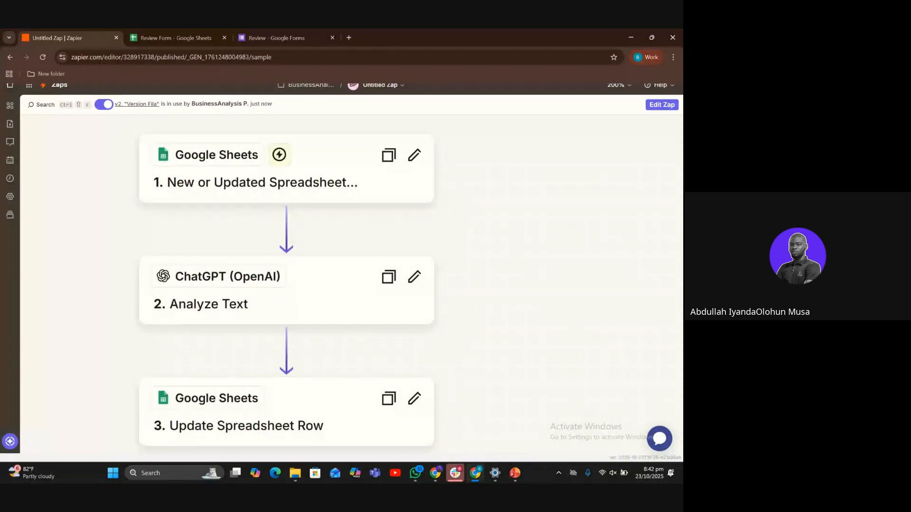
pyautogui.scroll(-1, 641, 220)
pyautogui.scroll(-1, 641, 199)
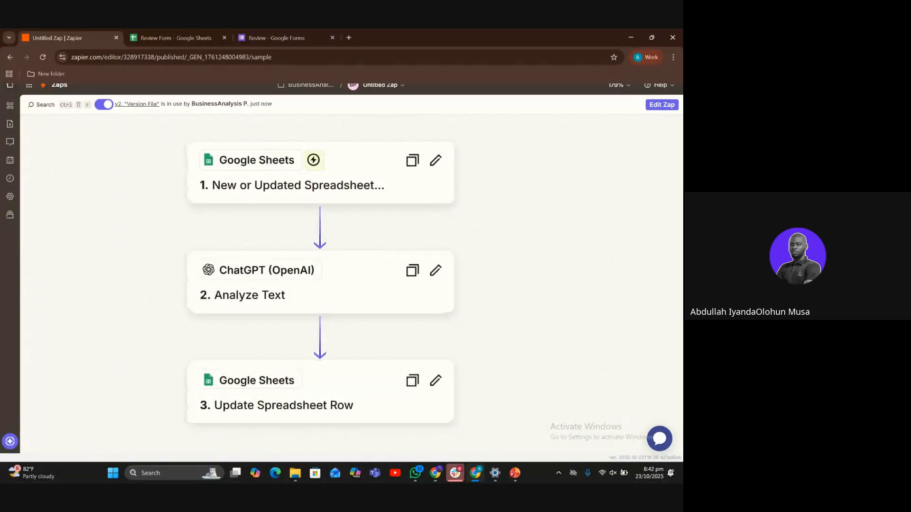
pyautogui.scroll(1, 641, 199)
pyautogui.moveTo(641, 199); pyautogui.dragTo(673, 202)
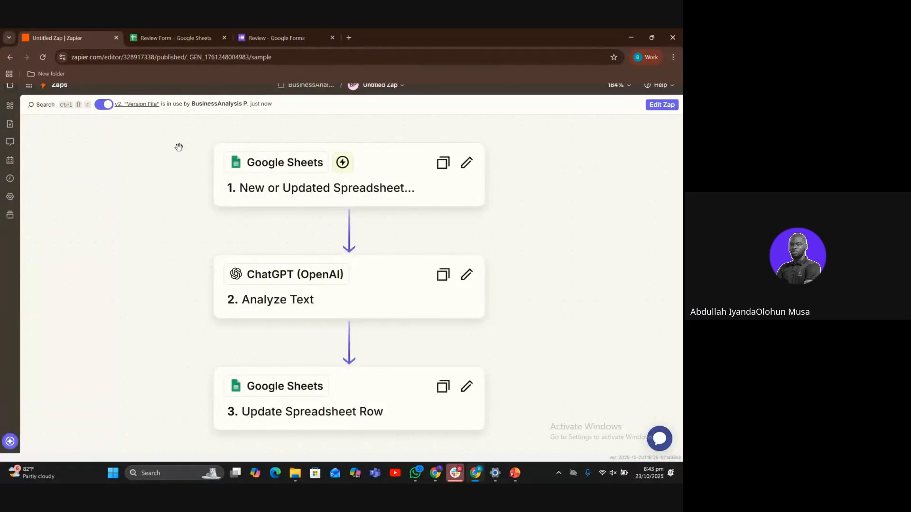
pyautogui.moveTo(240, 228); pyautogui.dragTo(237, 228)
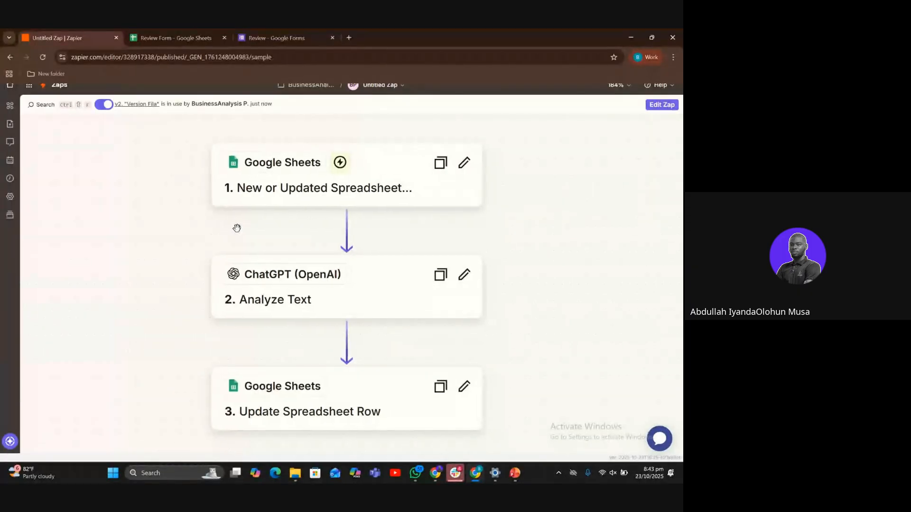
pyautogui.hscroll(1, 236, 228)
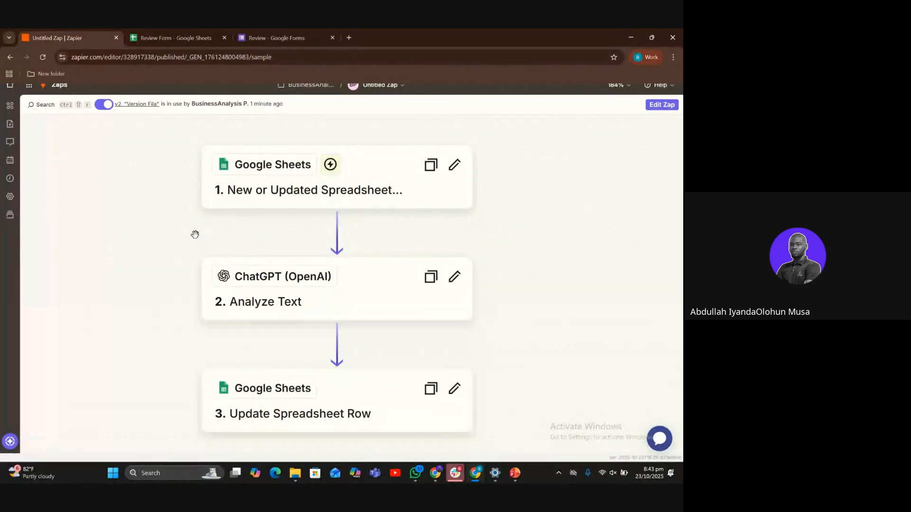
pyautogui.hscroll(-1, 195, 235)
pyautogui.hscroll(1, 195, 235)
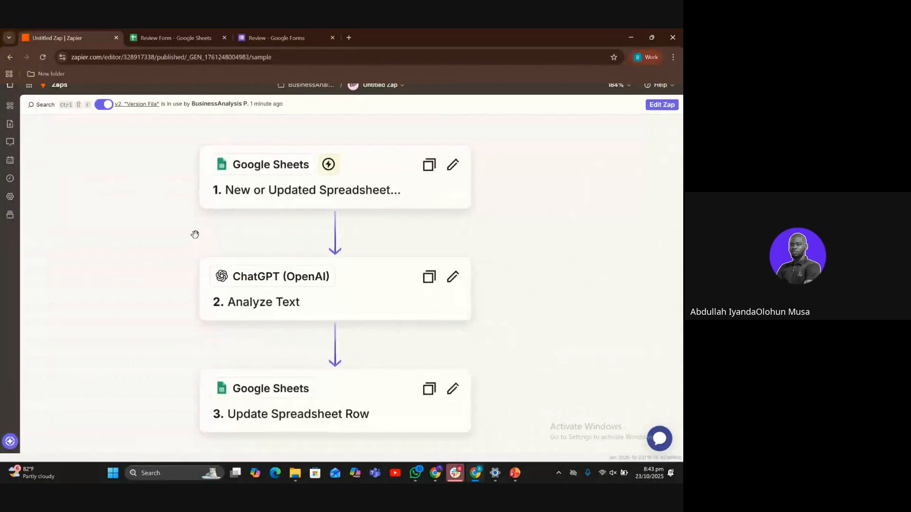
pyautogui.hscroll(1, 195, 234)
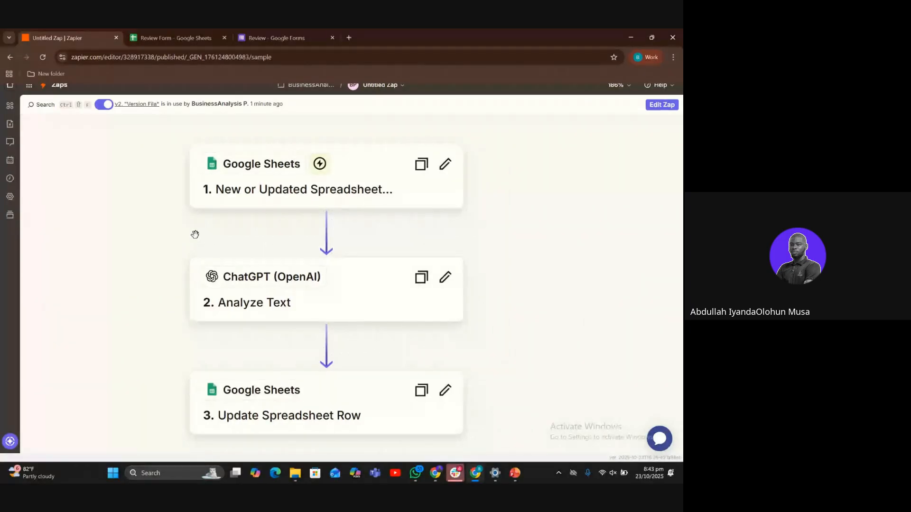
pyautogui.hscroll(-1, 195, 235)
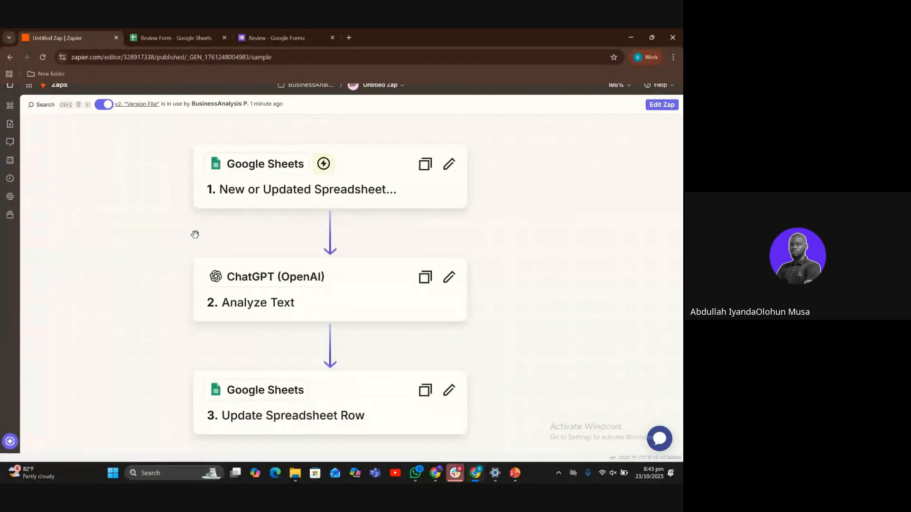
# Step: Check the Sentiment column of the Review Form spreadsheet down to the value written in C27
pyautogui.click(181, 33)
pyautogui.scroll(1, 233, 289)
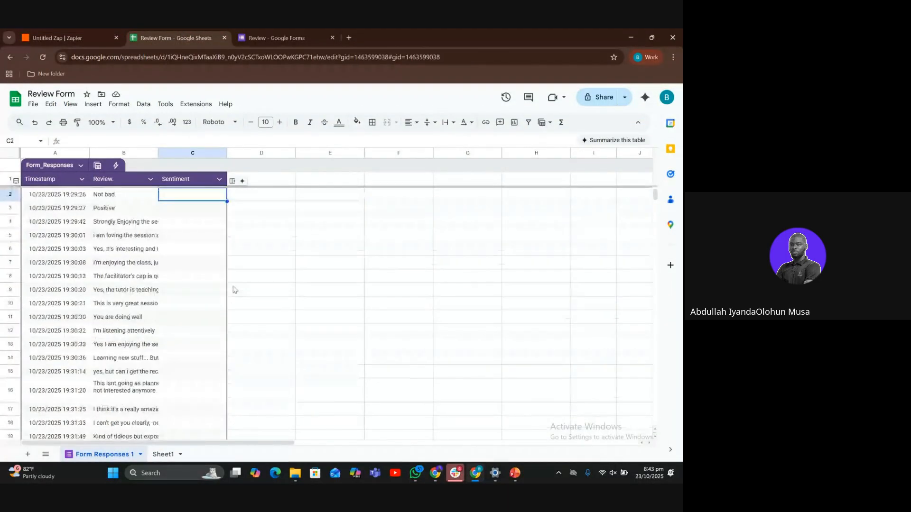
pyautogui.scroll(-5, 233, 289)
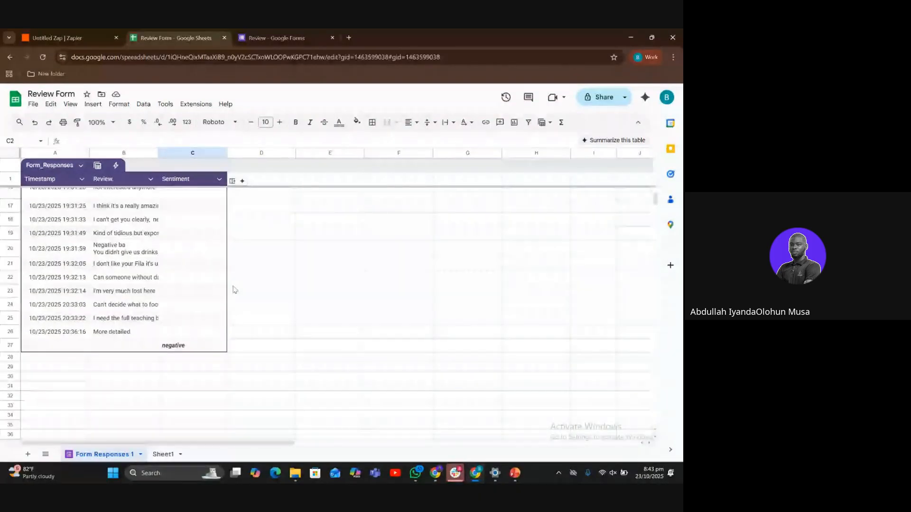
pyautogui.scroll(1, 234, 290)
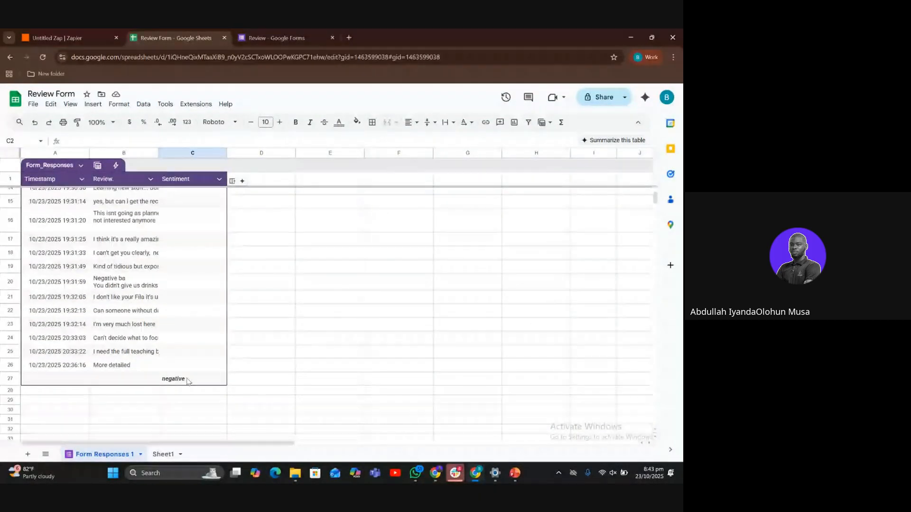
pyautogui.click(185, 380)
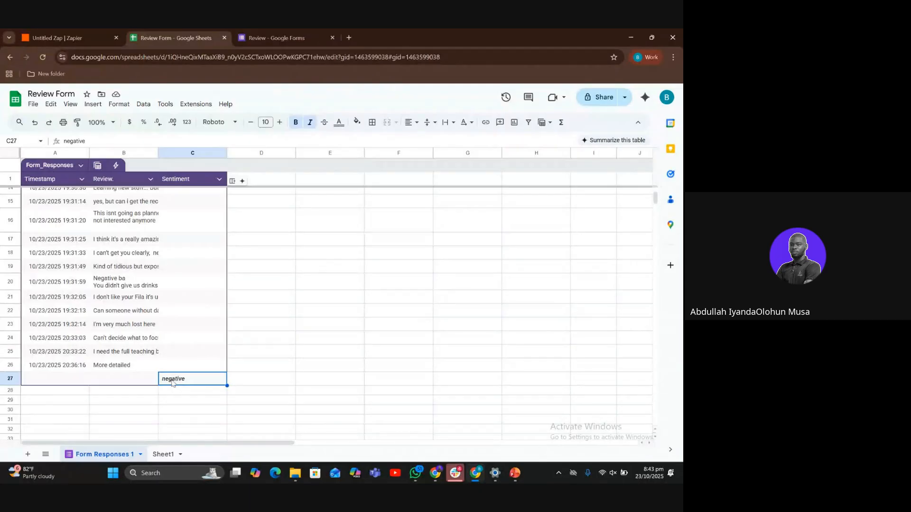
# Step: Switch back to the Zap, start an editable draft and open its Update Spreadsheet Row step
pyautogui.click(87, 37)
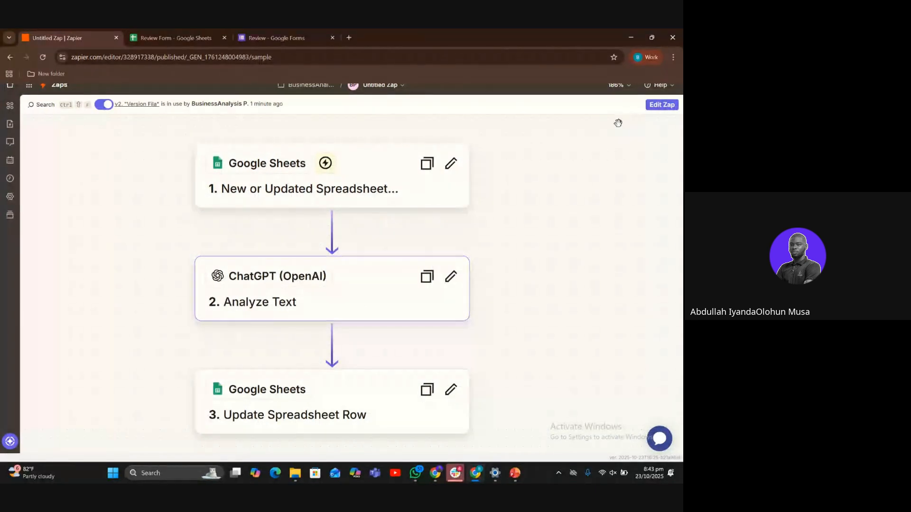
pyautogui.click(662, 104)
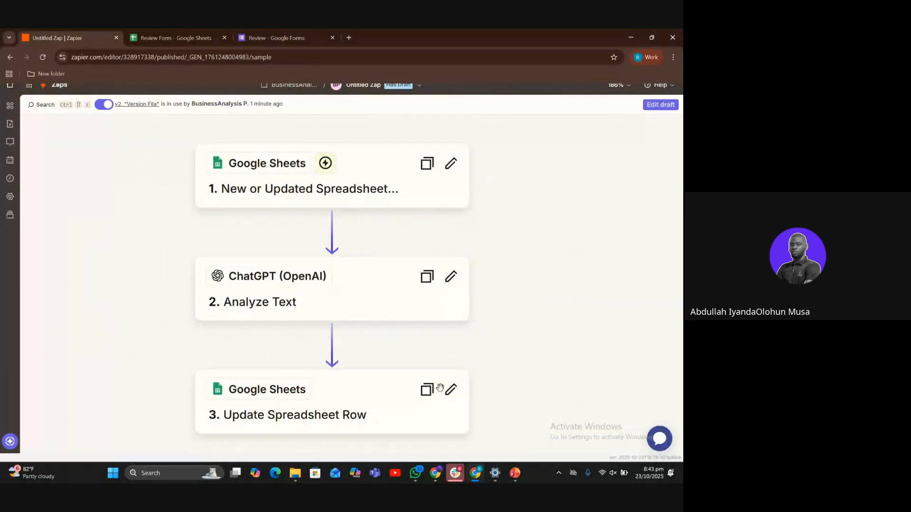
pyautogui.click(451, 391)
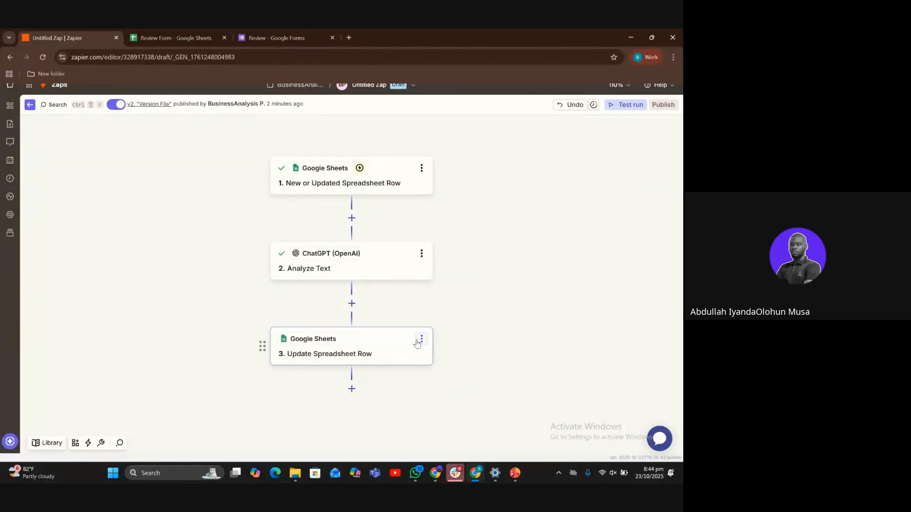
pyautogui.click(416, 342)
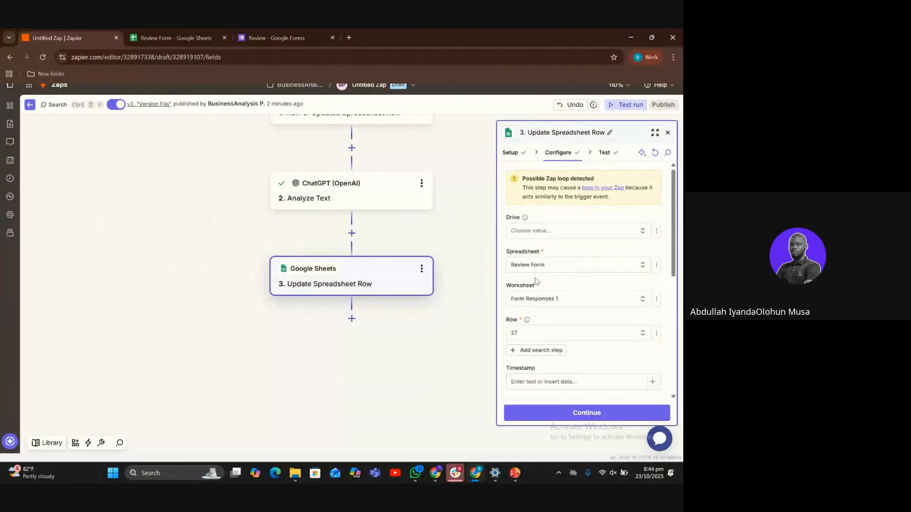
# Step: Examine the Row setting of the Update Spreadsheet Row step and refresh its available choices
pyautogui.scroll(-3, 536, 281)
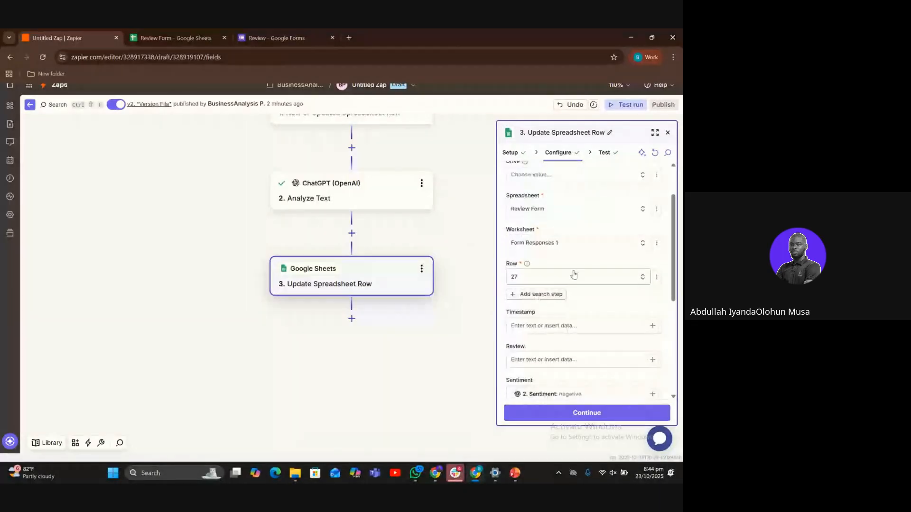
pyautogui.click(574, 275)
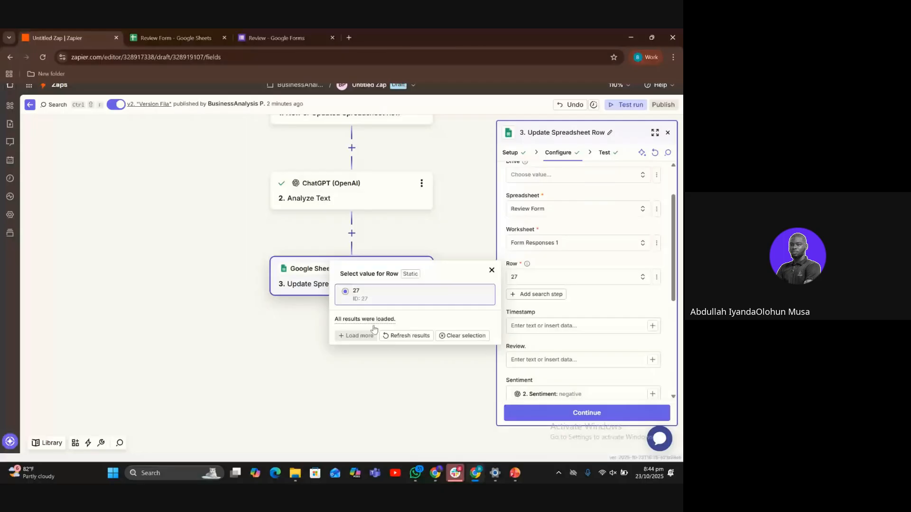
pyautogui.click(401, 336)
pyautogui.scroll(2, 558, 234)
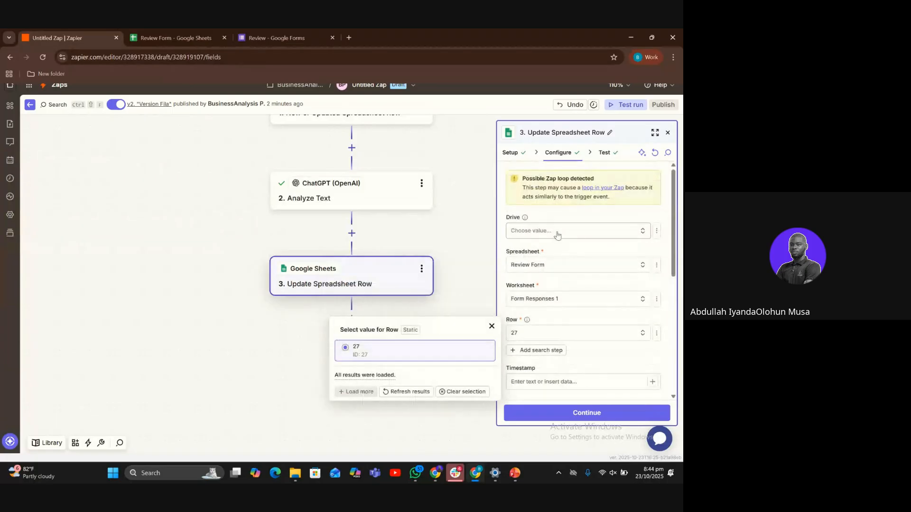
# Step: Change the third step's action event to Create Multiple Spreadsheet Rows and continue to its configuration
pyautogui.click(523, 152)
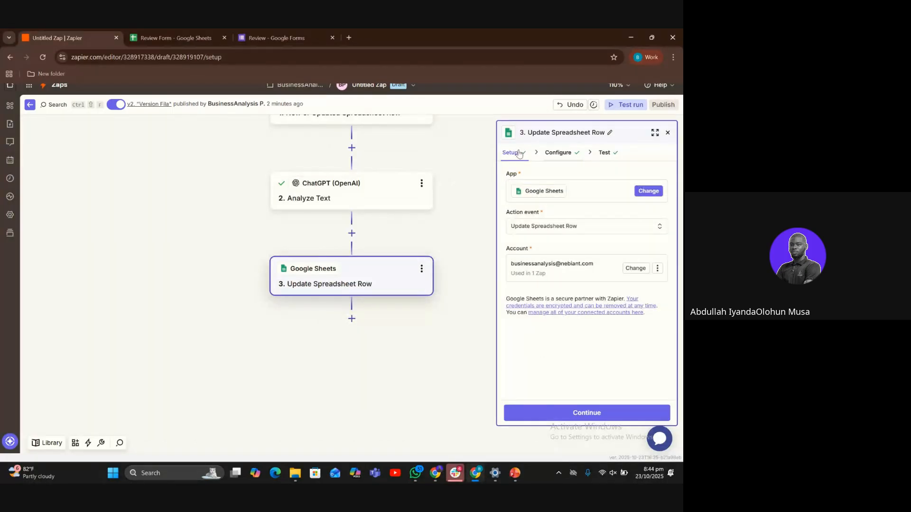
pyautogui.click(587, 226)
pyautogui.scroll(-3, 421, 348)
pyautogui.scroll(2, 420, 343)
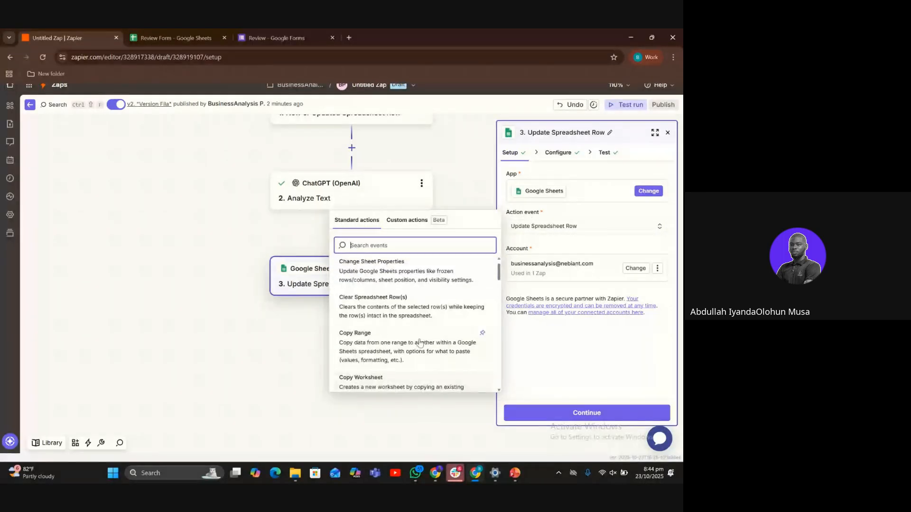
pyautogui.scroll(-4, 392, 352)
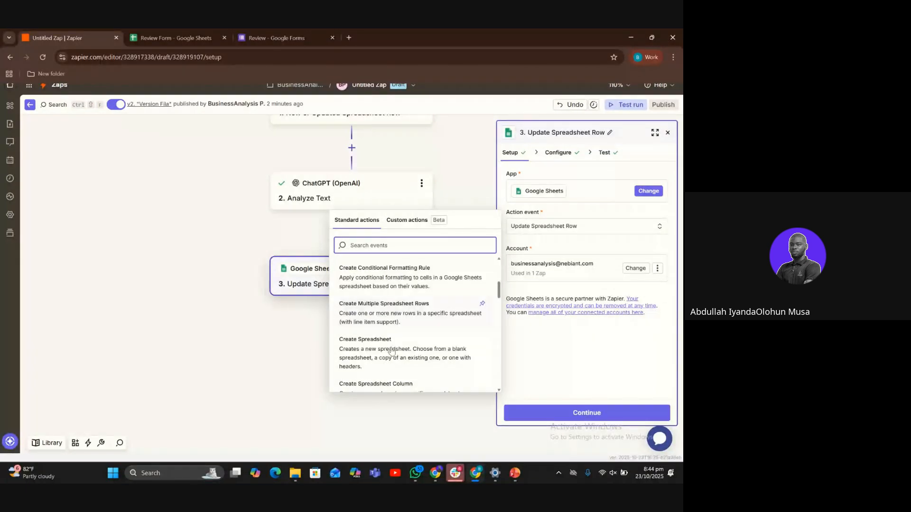
pyautogui.scroll(-1, 392, 351)
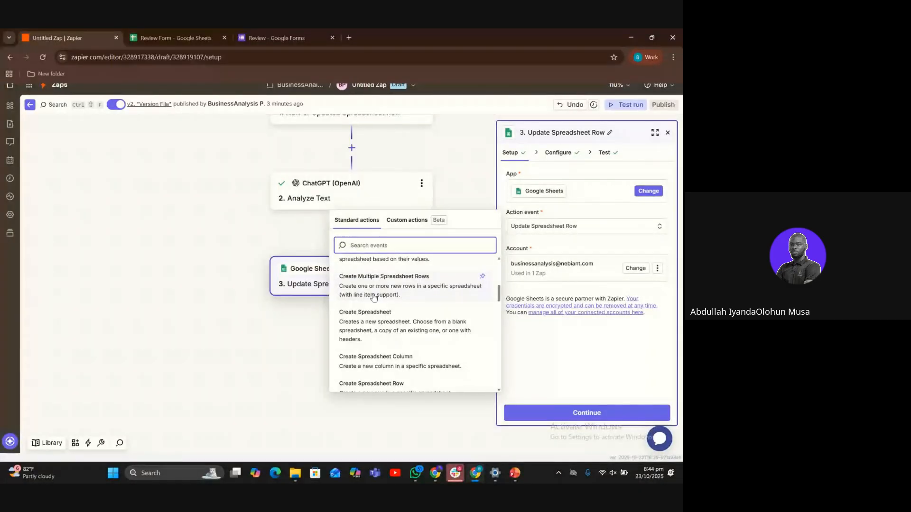
pyautogui.click(374, 298)
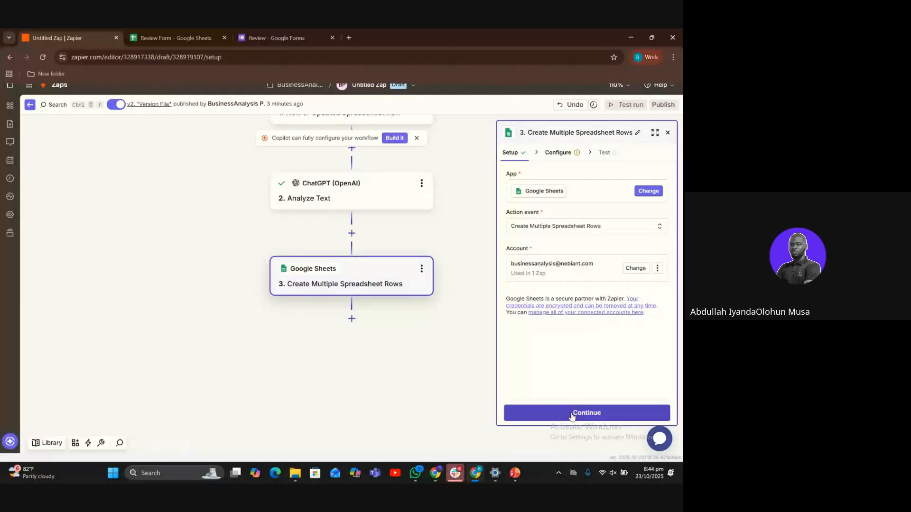
pyautogui.click(572, 413)
# Step: Set the spreadsheet to Review Form and the worksheet to Form Responses 1
pyautogui.click(556, 220)
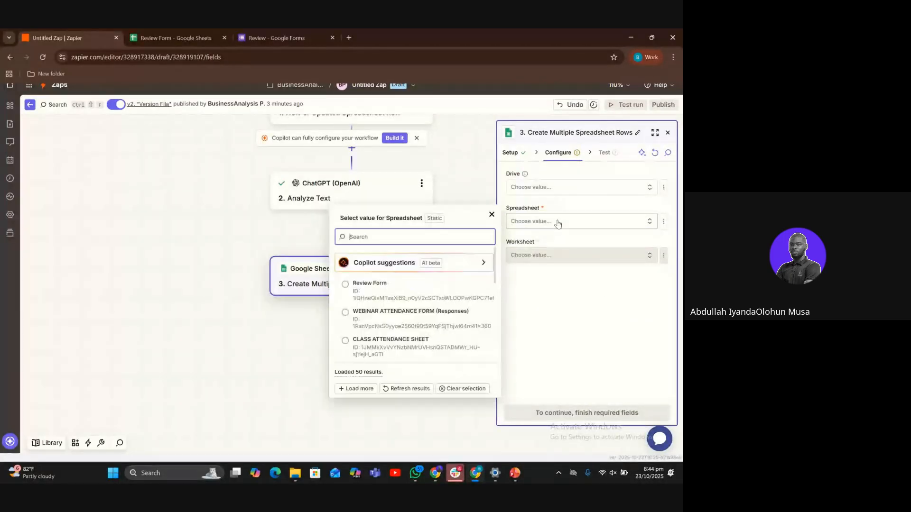
pyautogui.click(396, 298)
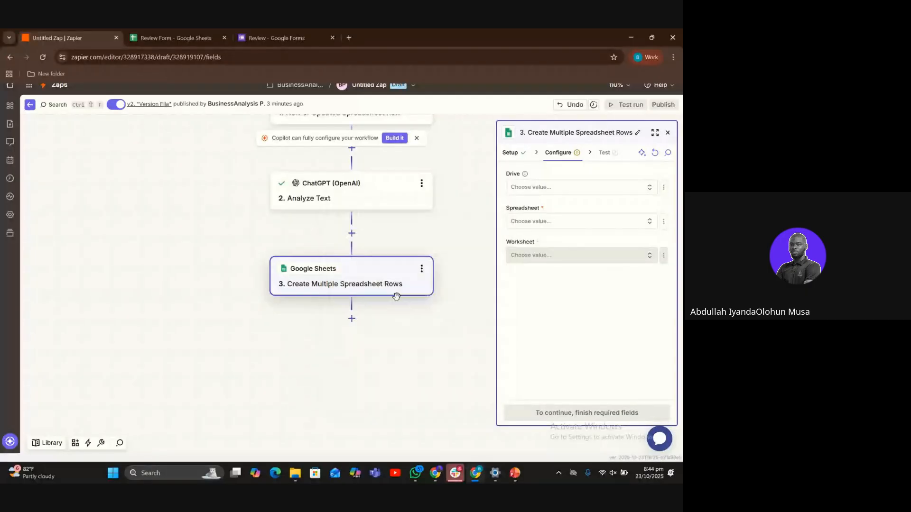
pyautogui.click(558, 300)
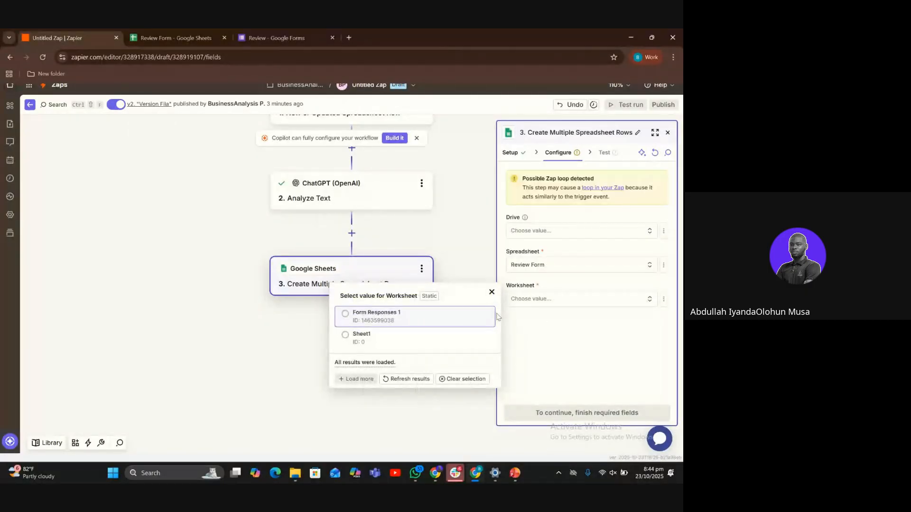
pyautogui.click(446, 311)
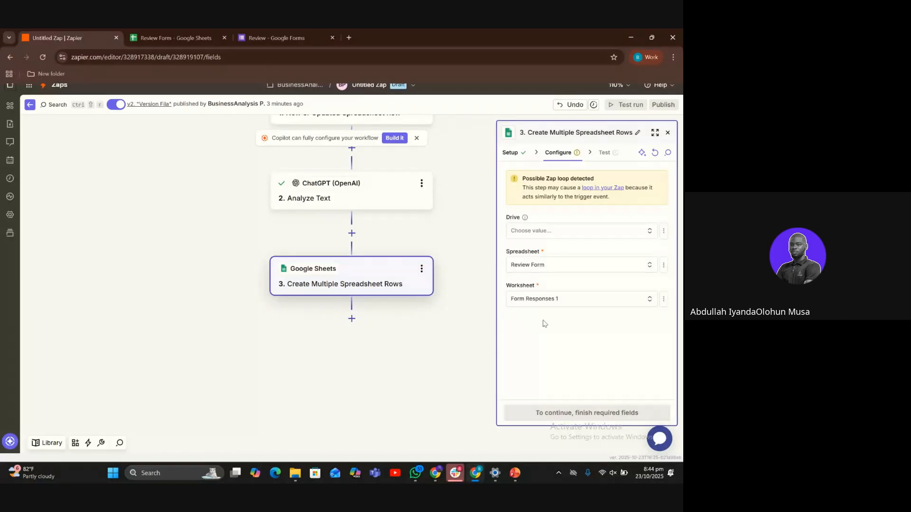
# Step: Expand the Create Multiple Spreadsheet Rows configuration into the large editor and go to its row fields
pyautogui.scroll(-1, 549, 342)
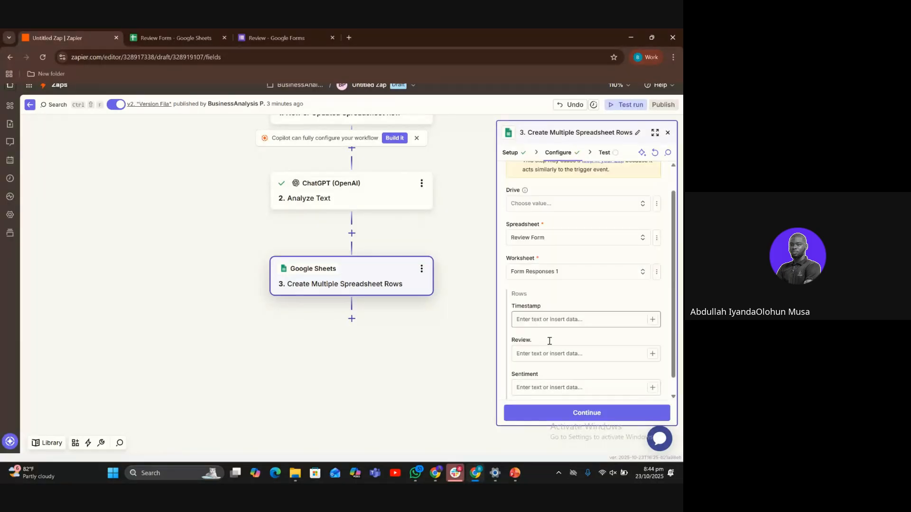
pyautogui.scroll(-1, 550, 341)
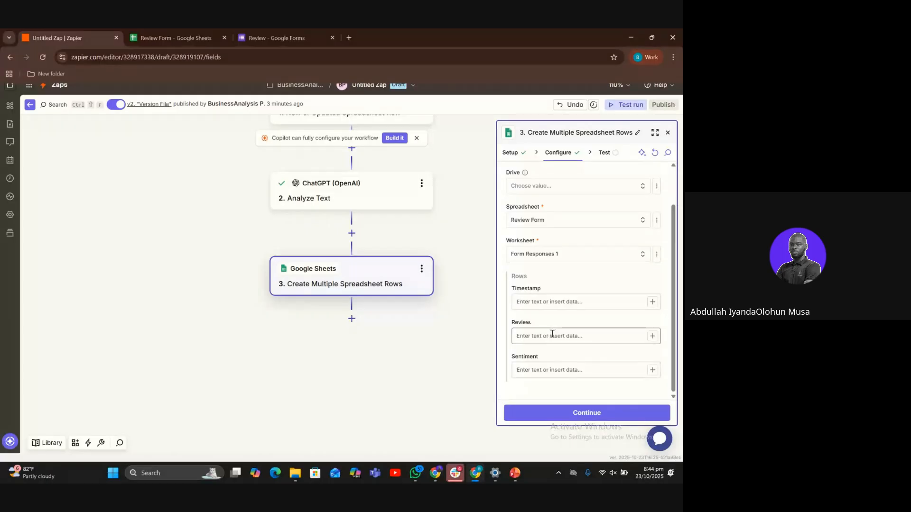
pyautogui.click(552, 334)
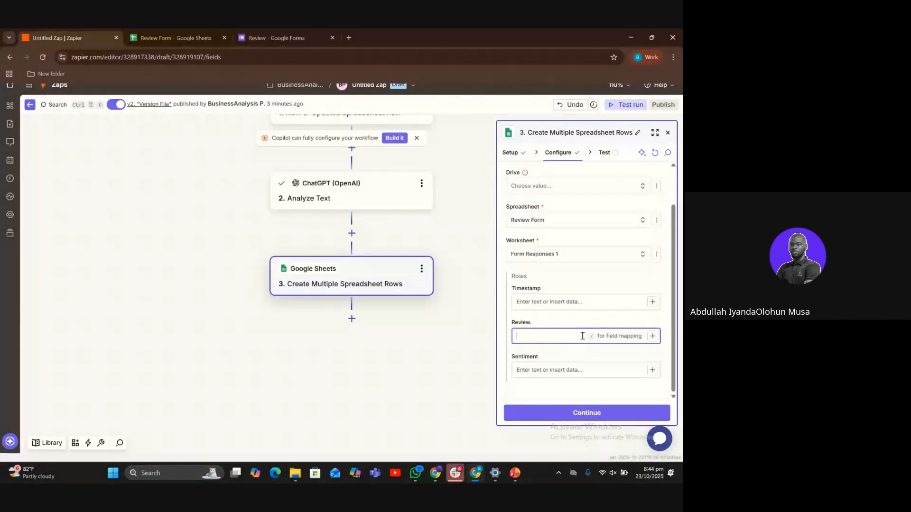
pyautogui.click(655, 133)
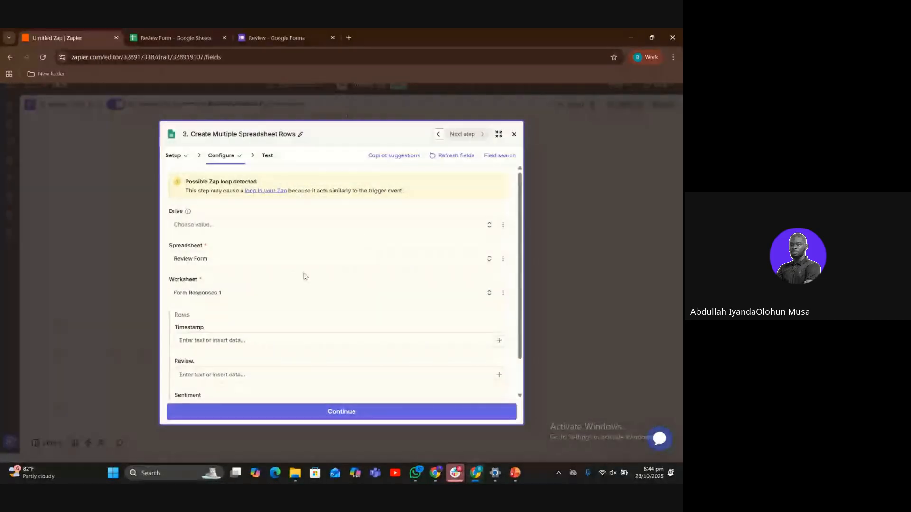
pyautogui.scroll(-1, 284, 284)
pyautogui.click(243, 336)
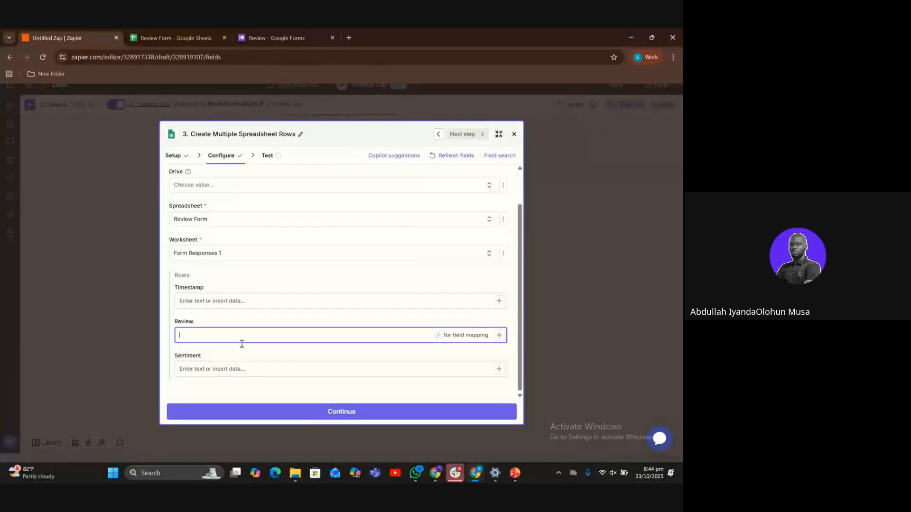
# Step: Map the Sentiment field to the Sentiment output of the Analyze Text step and continue to the test stage
pyautogui.click(237, 371)
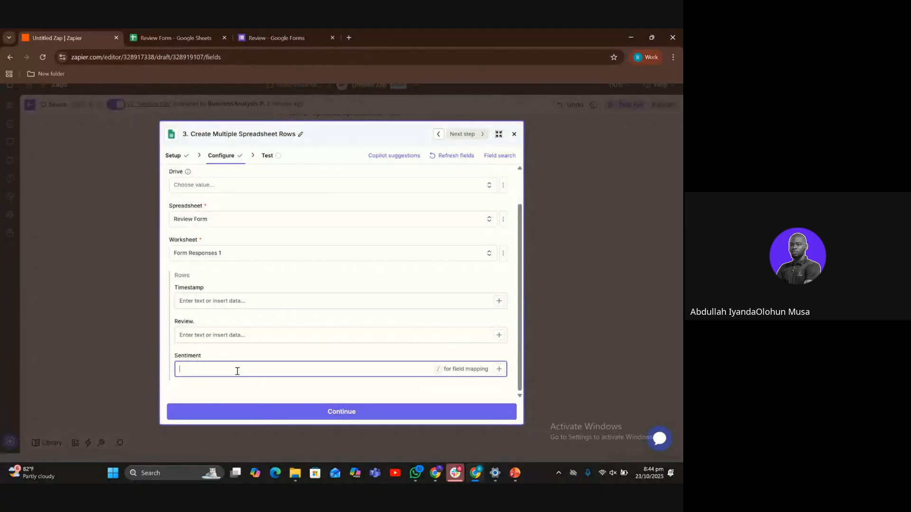
pyautogui.write('/')
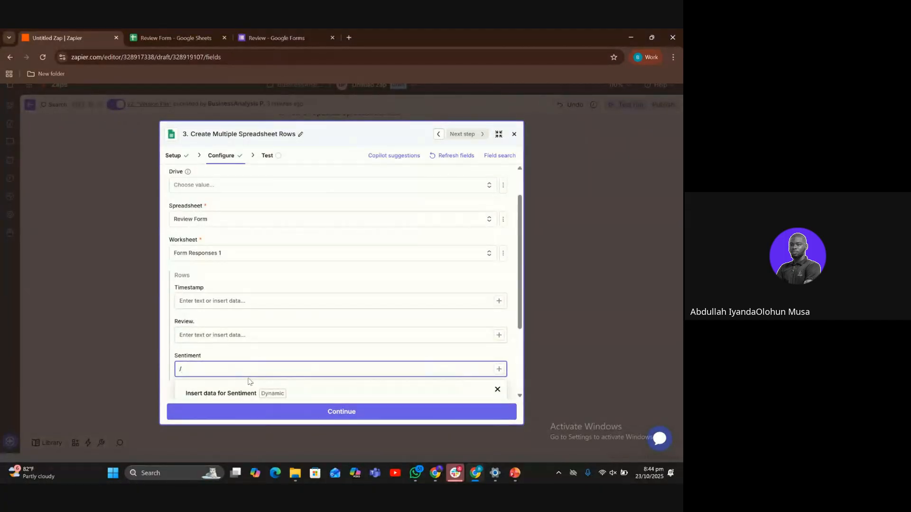
pyautogui.press('BackSpace')
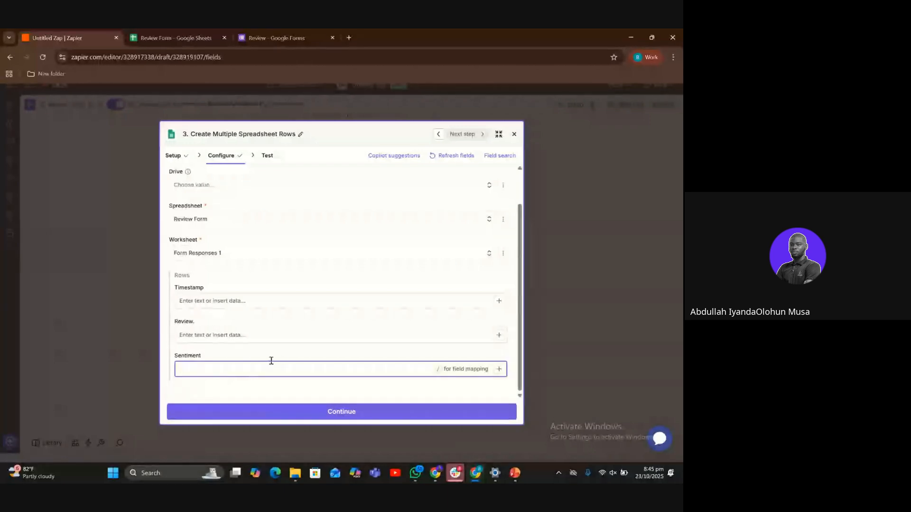
pyautogui.write('/')
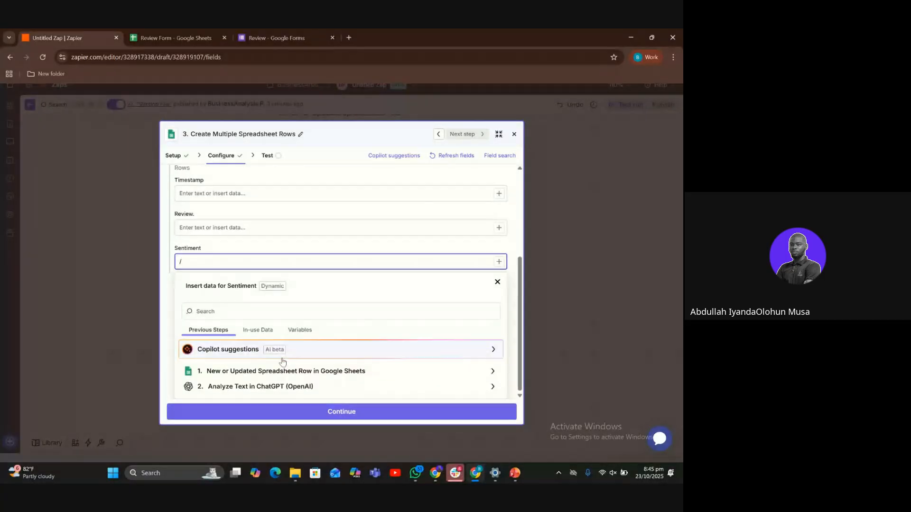
pyautogui.click(325, 385)
pyautogui.scroll(-2, 329, 382)
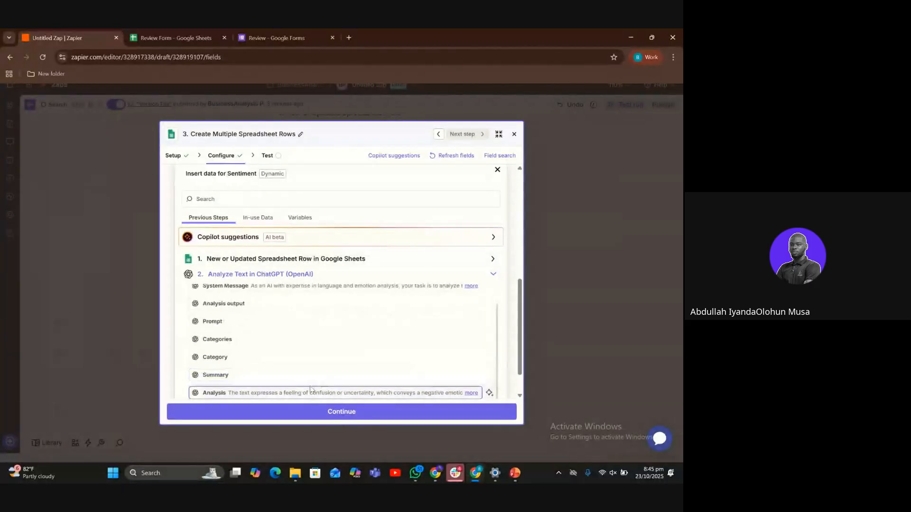
pyautogui.scroll(-2, 310, 390)
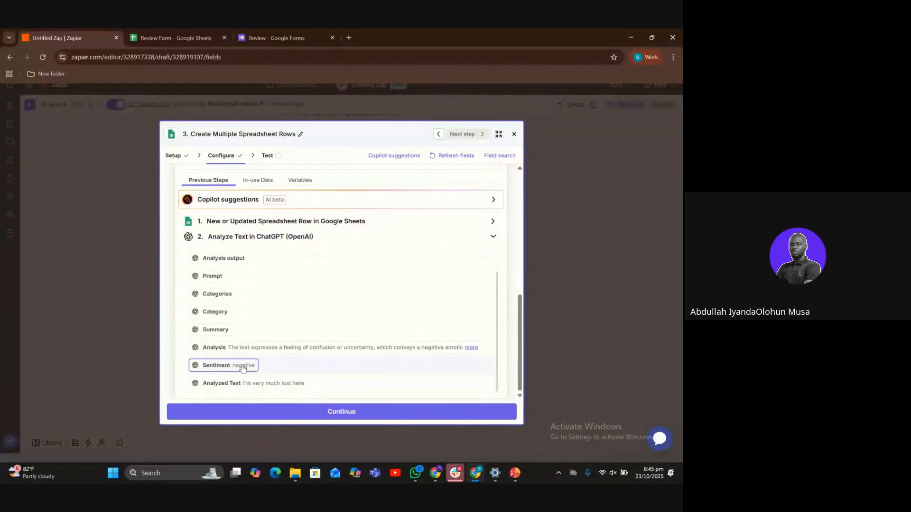
pyautogui.scroll(5, 338, 293)
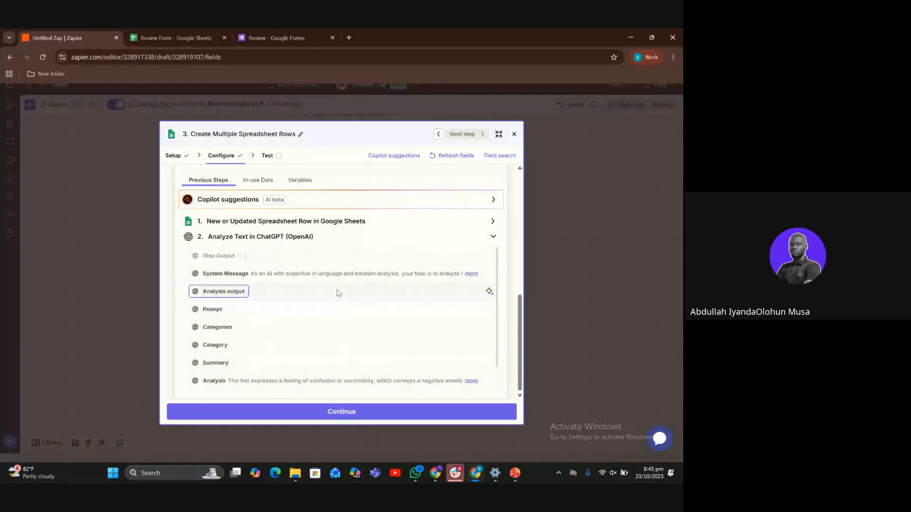
pyautogui.scroll(1, 337, 293)
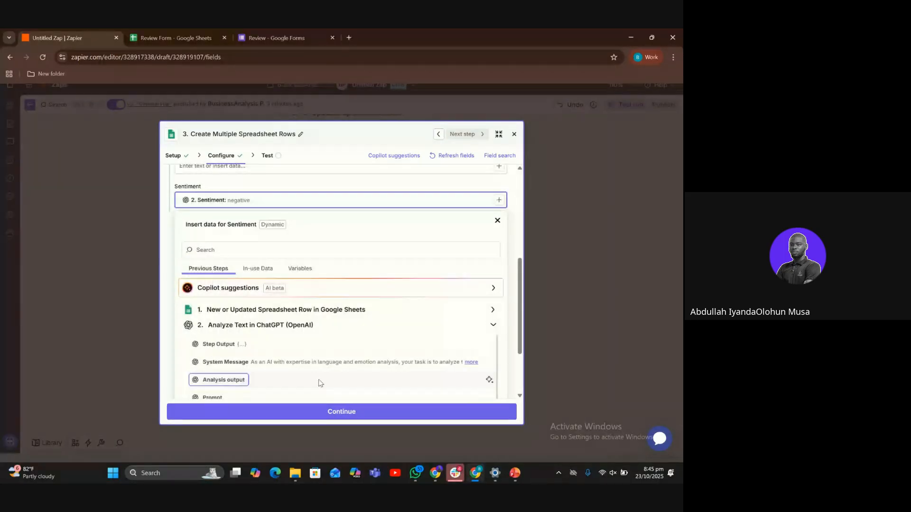
pyautogui.click(318, 412)
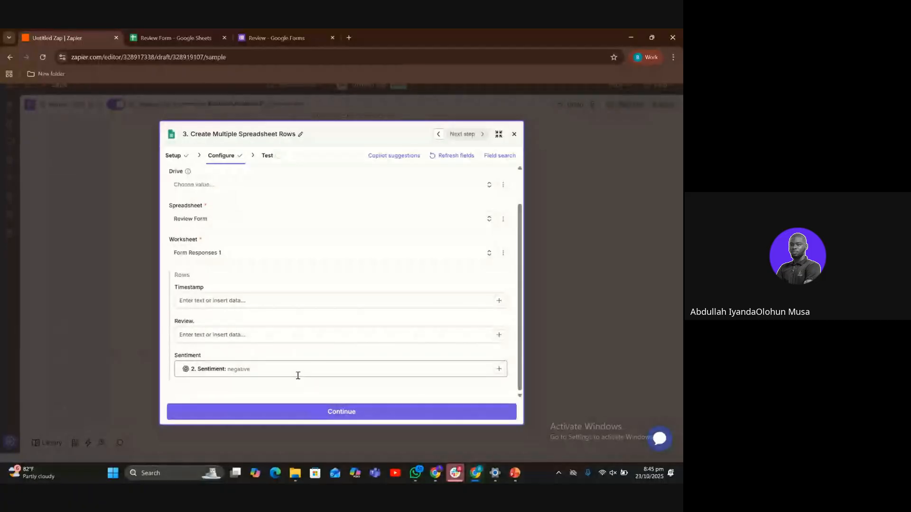
pyautogui.click(311, 411)
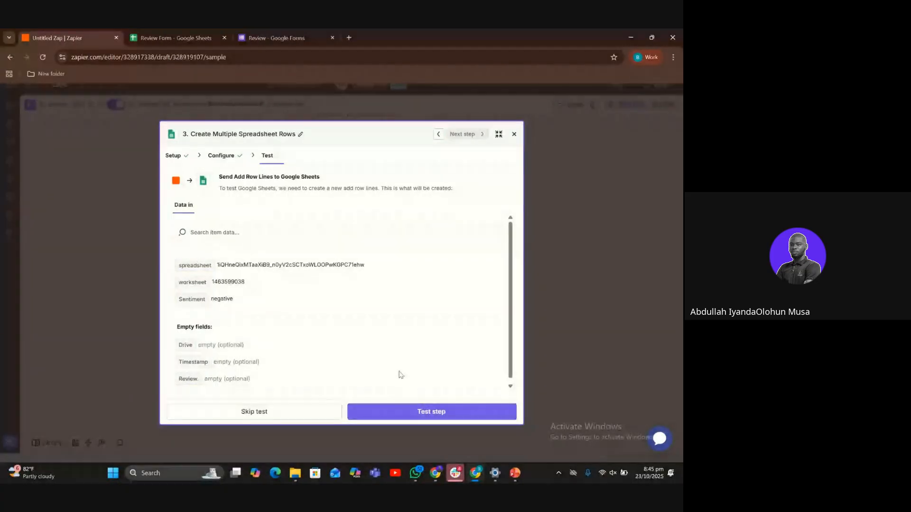
# Step: Test the Create Multiple Spreadsheet Rows step and publish the Zap with the version name Version Fila 1.0
pyautogui.click(415, 412)
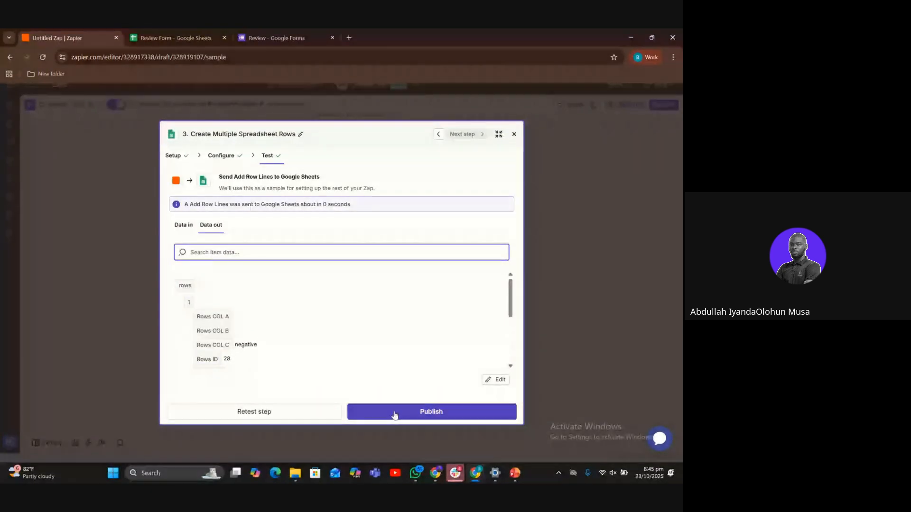
pyautogui.scroll(-5, 373, 284)
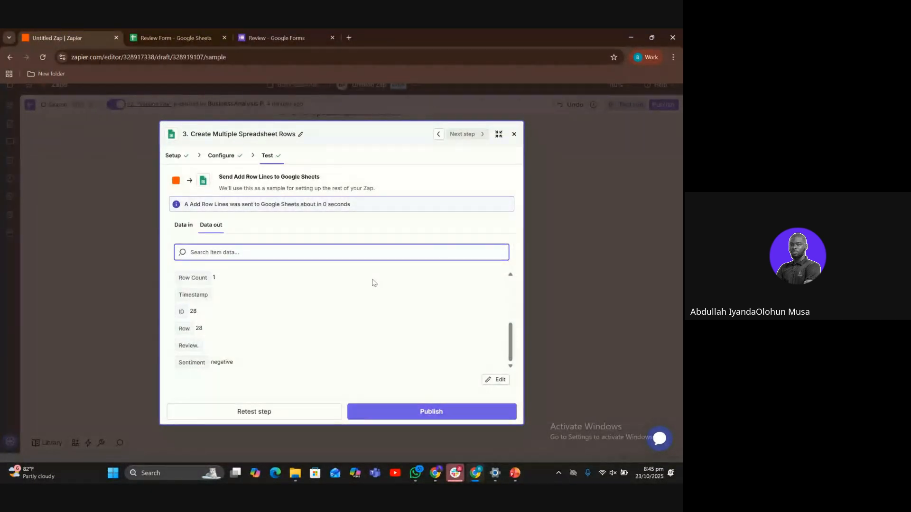
pyautogui.click(425, 415)
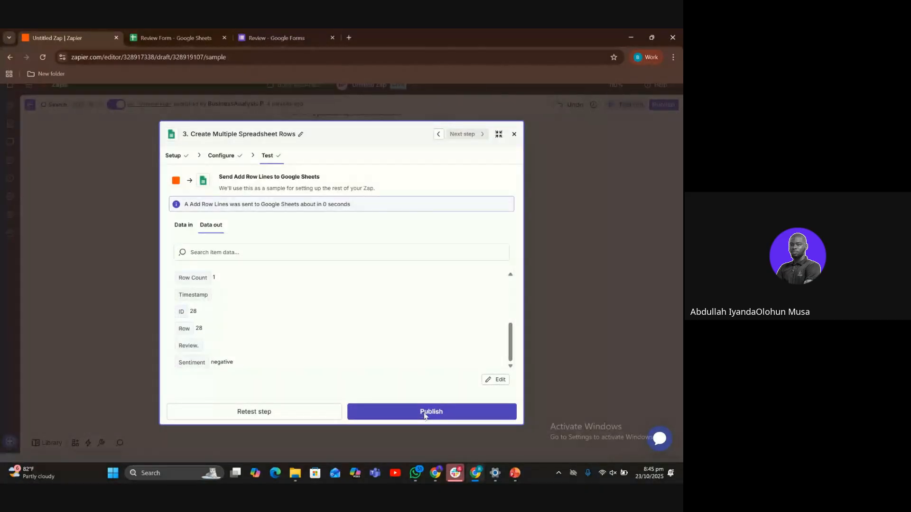
pyautogui.click(311, 278)
pyautogui.write('V')
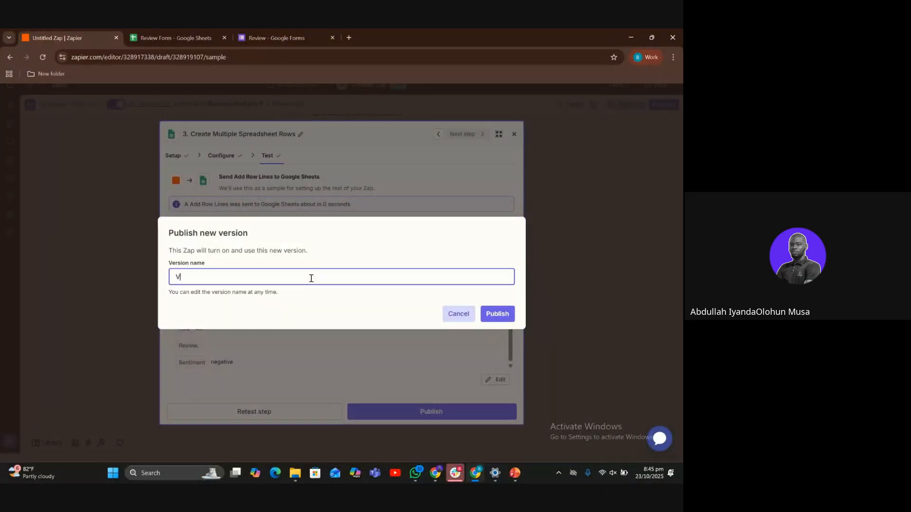
pyautogui.write('ersion Fila 1.0')
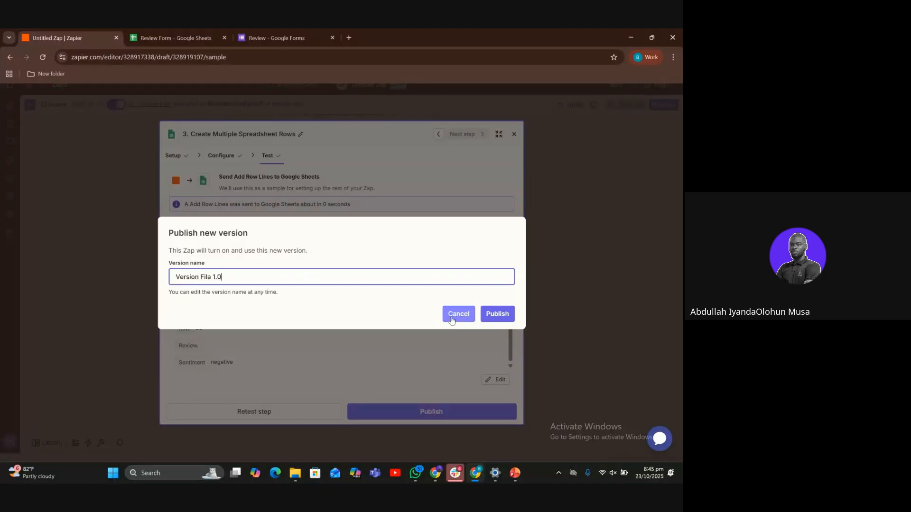
pyautogui.press('Return')
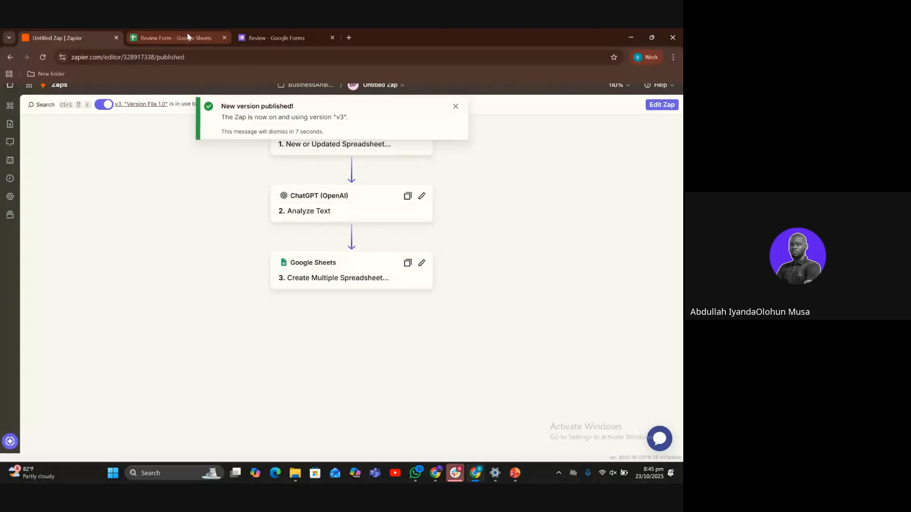
# Step: Switch to the Review Form spreadsheet and examine the Sentiment column across all response rows
pyautogui.click(185, 33)
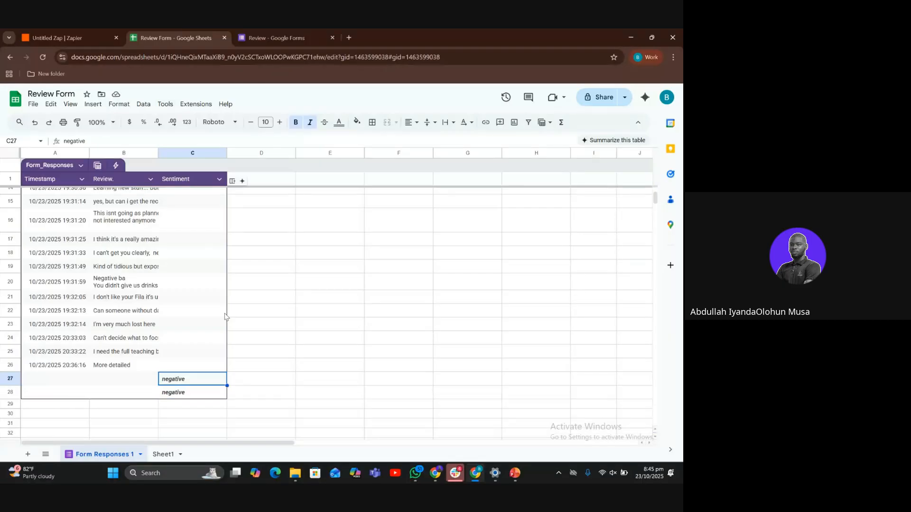
pyautogui.scroll(4, 224, 317)
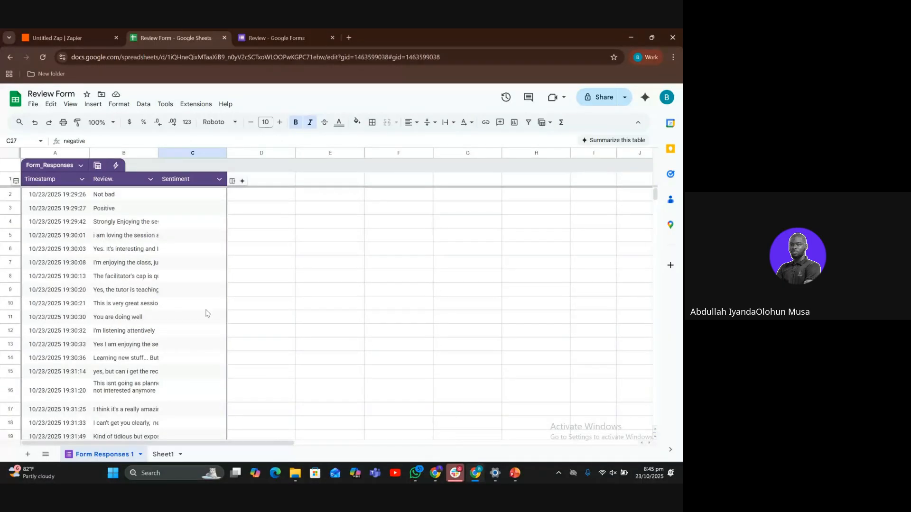
pyautogui.scroll(-3, 169, 285)
pyautogui.scroll(-2, 167, 298)
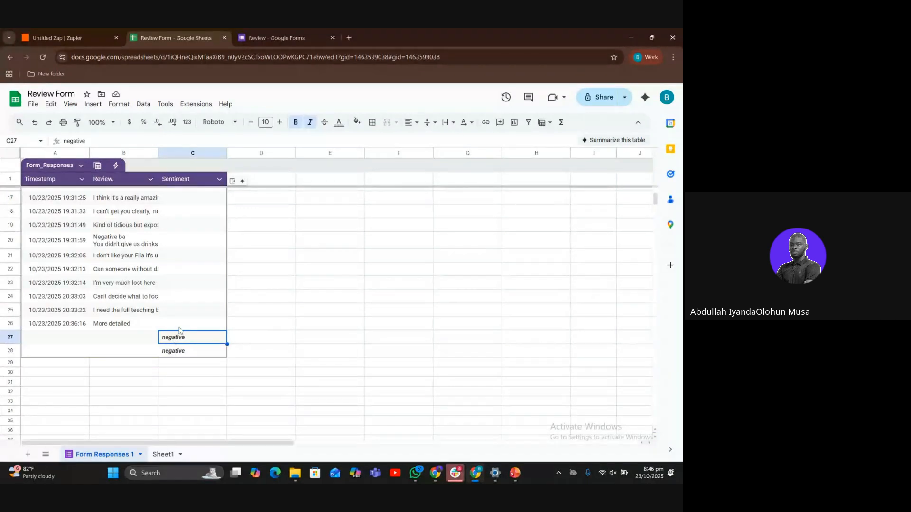
pyautogui.click(181, 326)
pyautogui.click(187, 311)
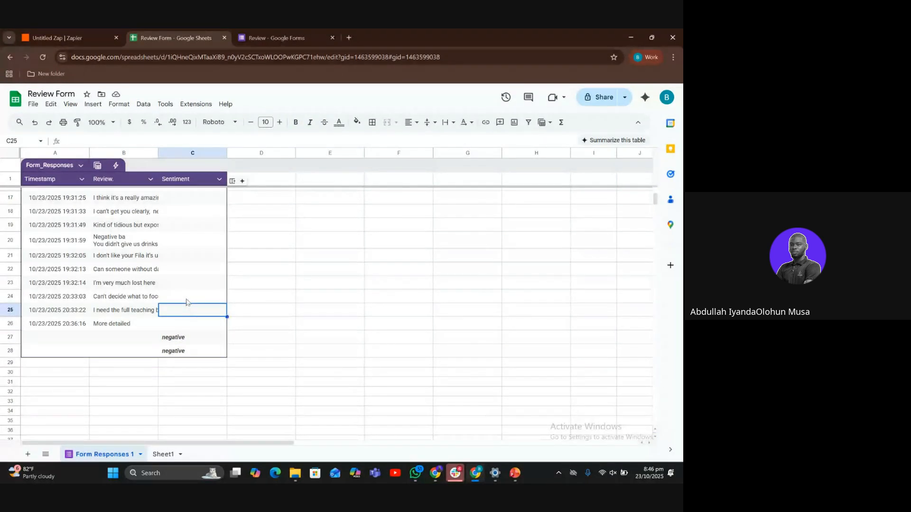
pyautogui.scroll(1, 186, 300)
pyautogui.scroll(5, 186, 300)
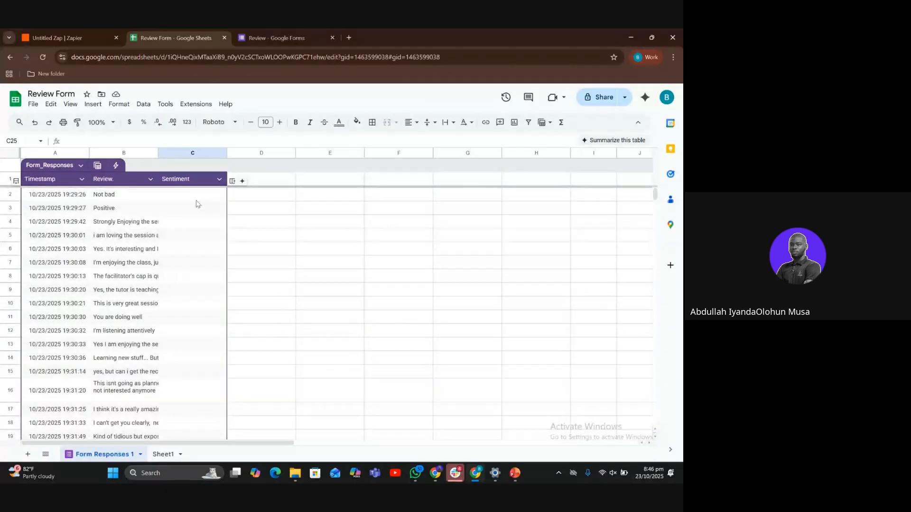
# Step: Return to the published Zap and examine the configurations of the New or Updated Spreadsheet Row trigger and the Analyze Text step
pyautogui.click(80, 37)
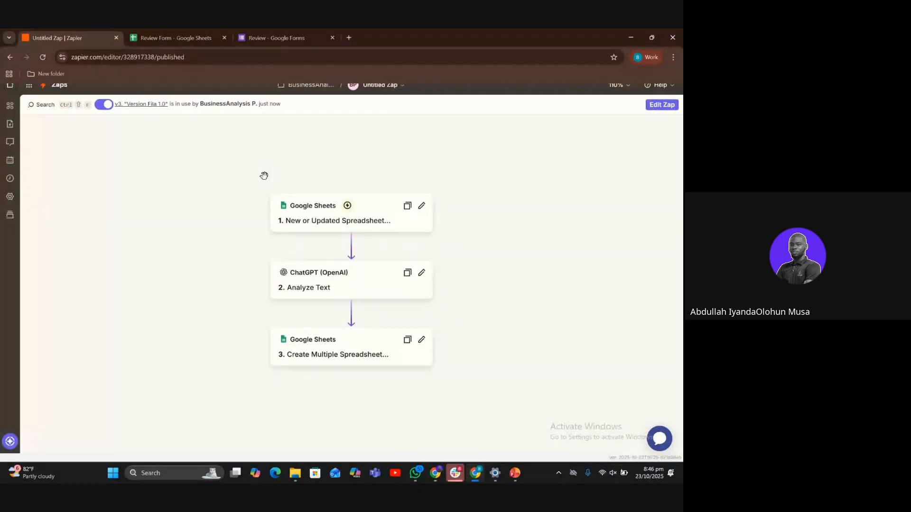
pyautogui.scroll(5, 230, 216)
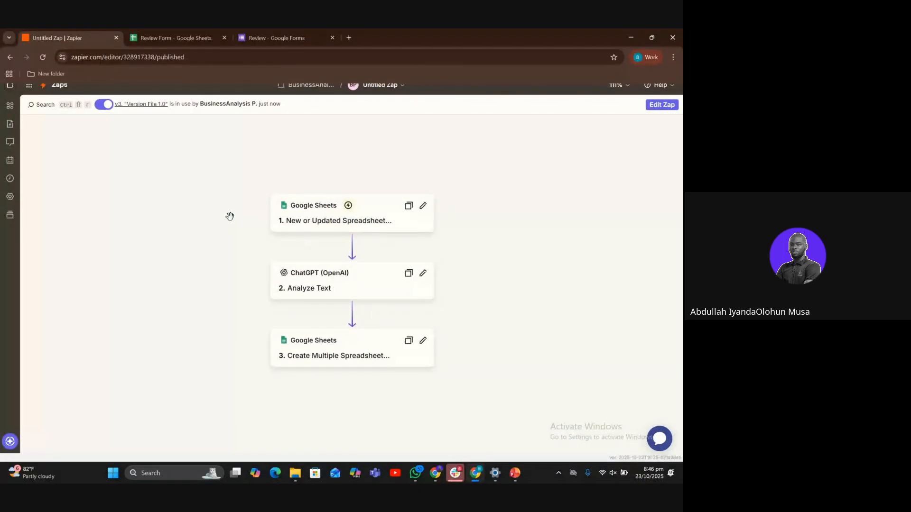
pyautogui.scroll(6, 230, 216)
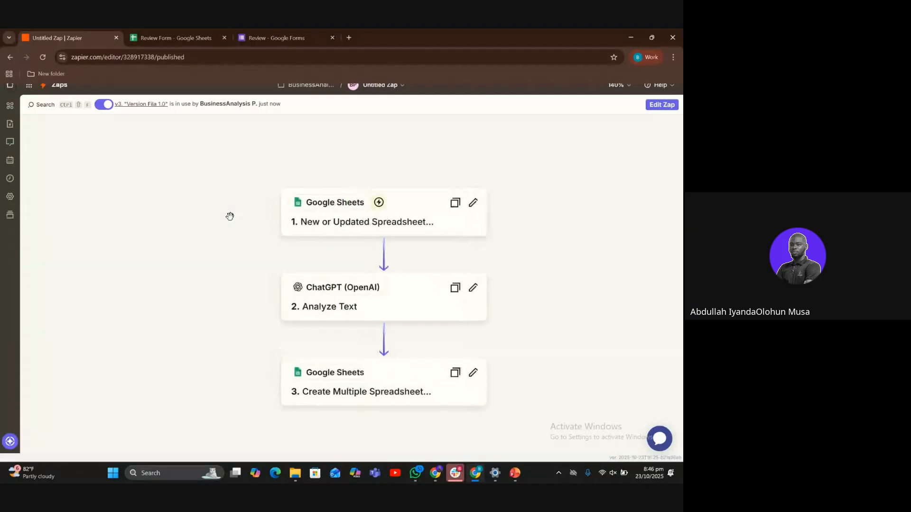
pyautogui.scroll(1, 230, 216)
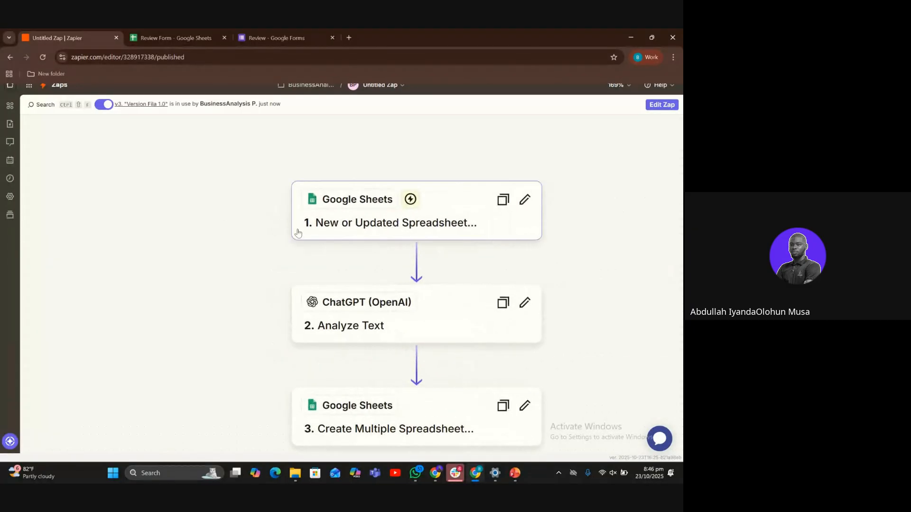
pyautogui.hscroll(2, 298, 233)
pyautogui.scroll(-1, 298, 232)
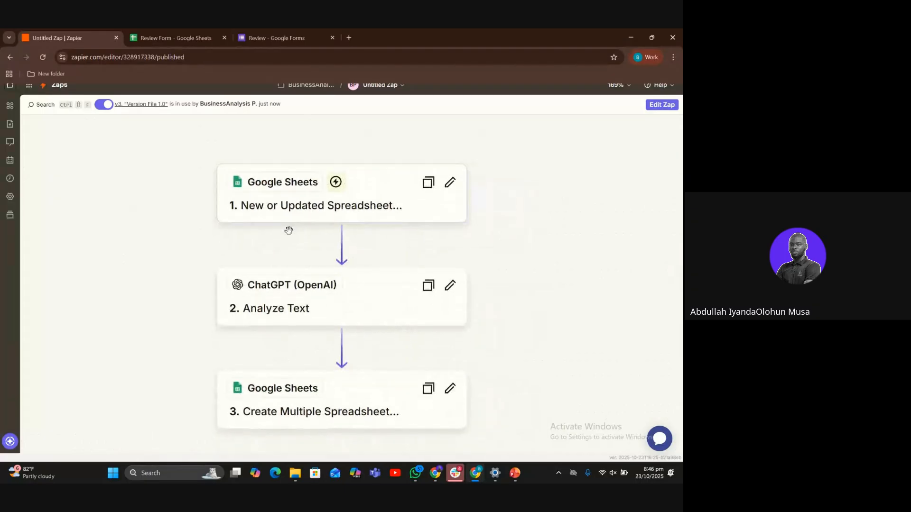
pyautogui.scroll(2, 298, 232)
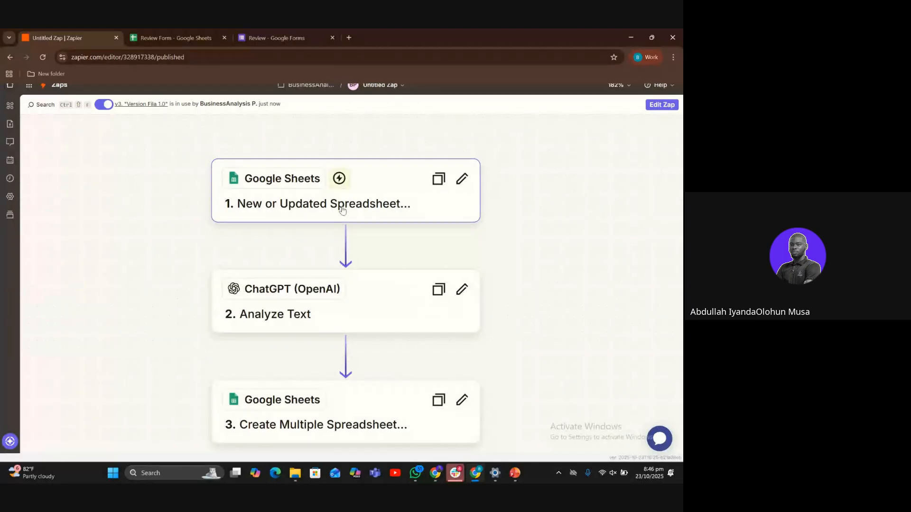
pyautogui.click(344, 205)
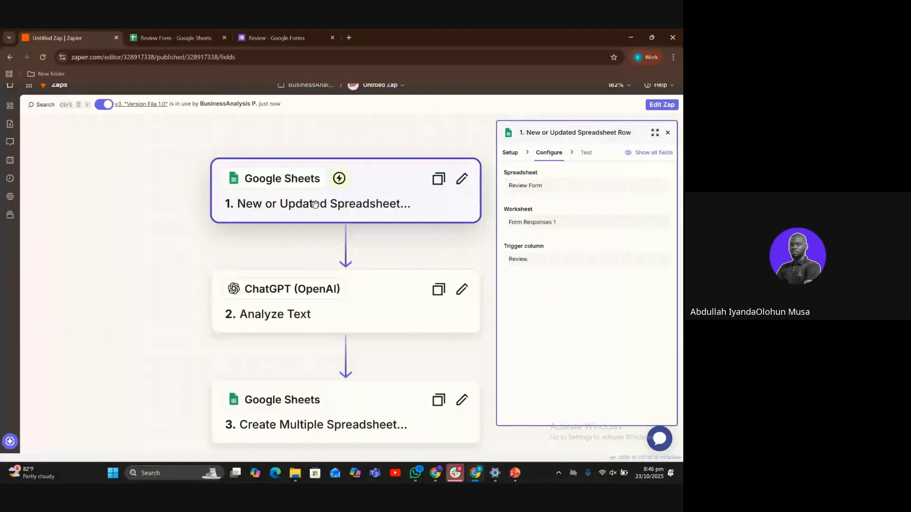
pyautogui.click(668, 134)
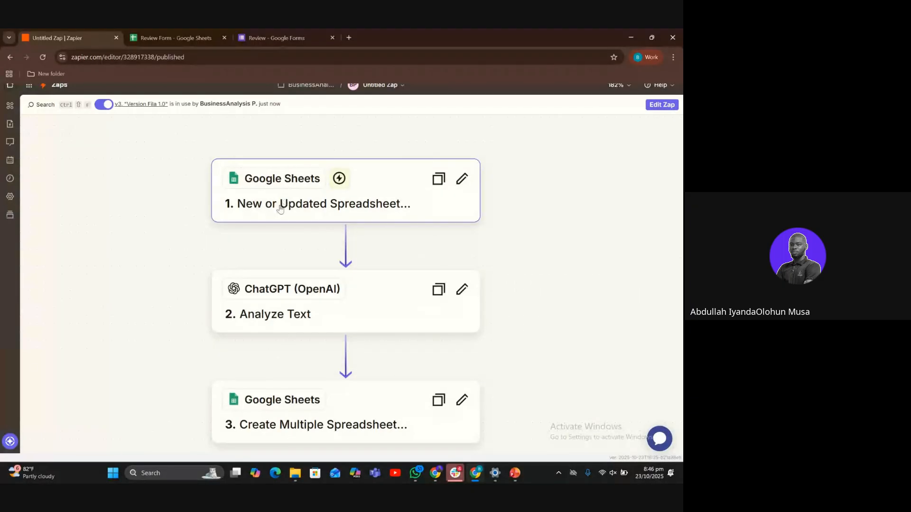
pyautogui.click(249, 181)
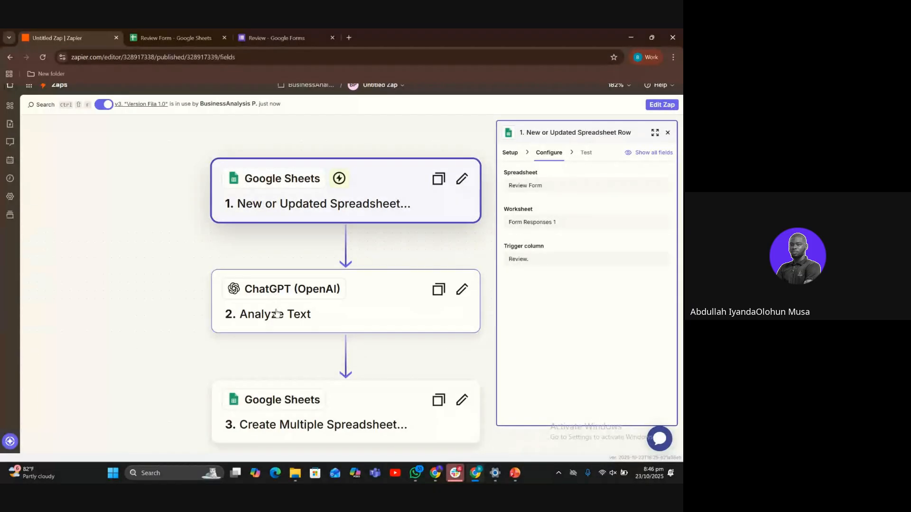
pyautogui.click(296, 312)
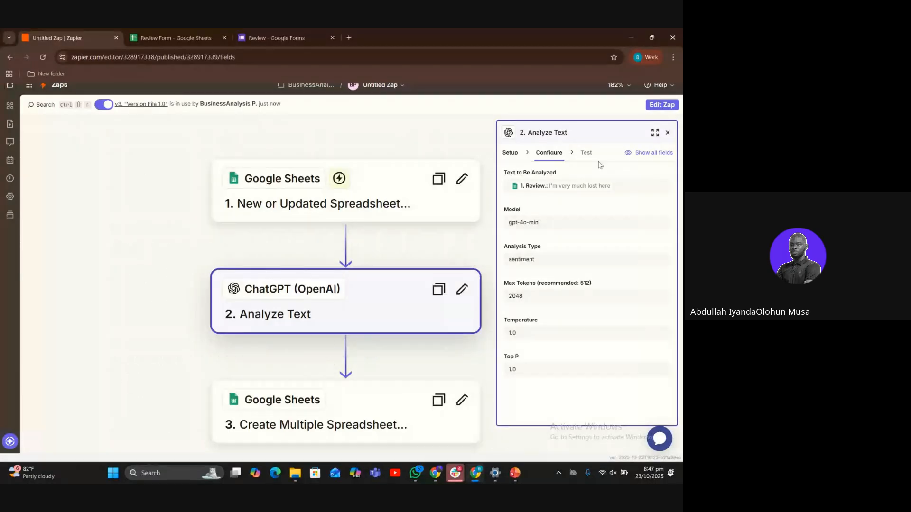
pyautogui.click(667, 133)
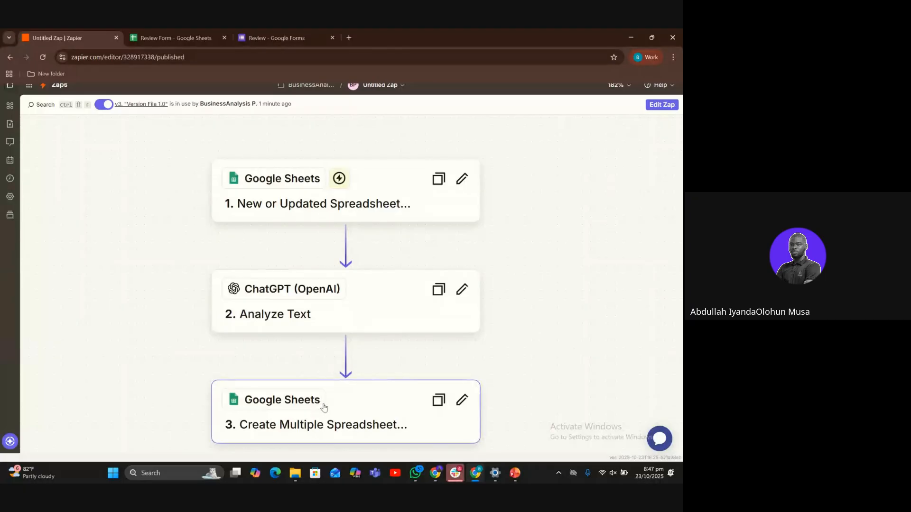
pyautogui.scroll(-1, 323, 408)
pyautogui.scroll(-1, 323, 409)
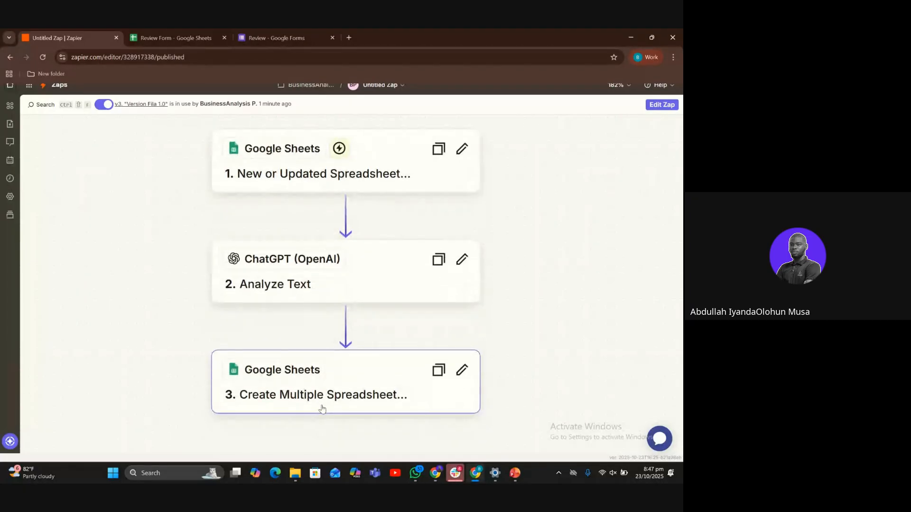
pyautogui.scroll(1, 322, 409)
pyautogui.scroll(-1, 322, 409)
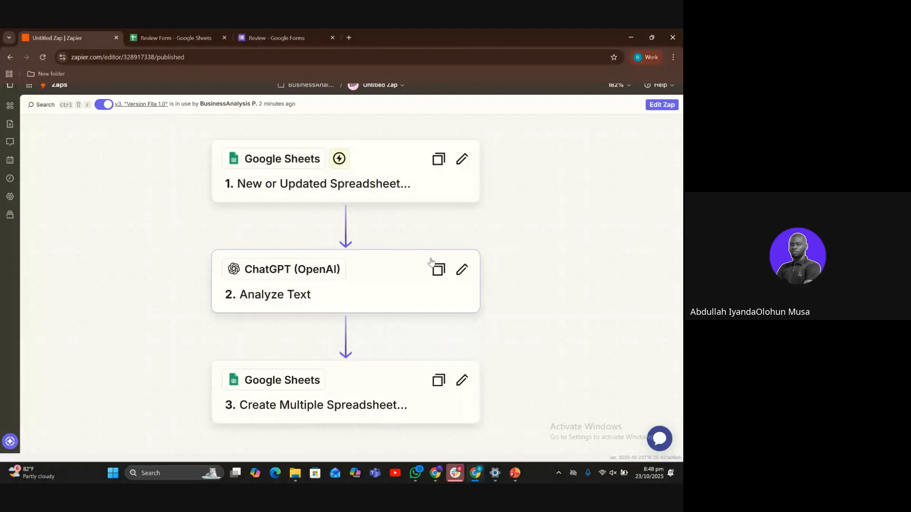
# Step: Start editing the Zap and expand the Analyze Text step's configuration into the large editor
pyautogui.click(662, 104)
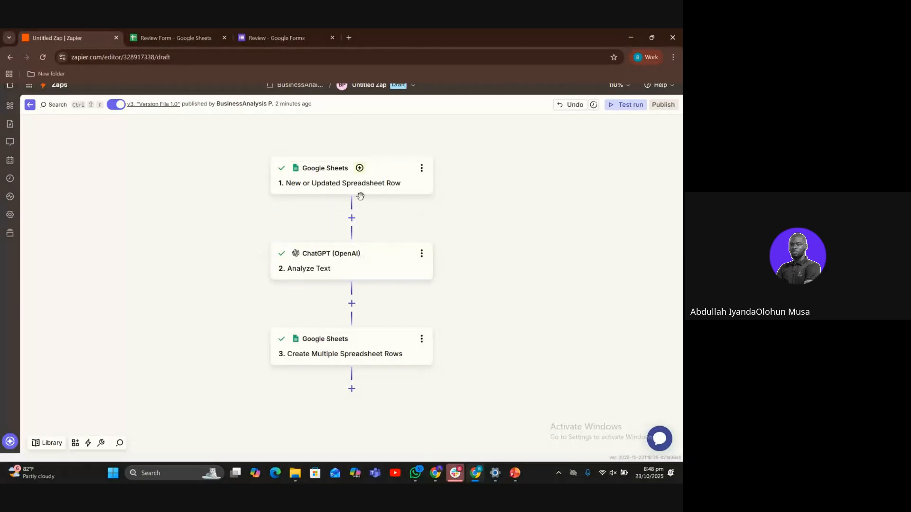
pyautogui.click(337, 257)
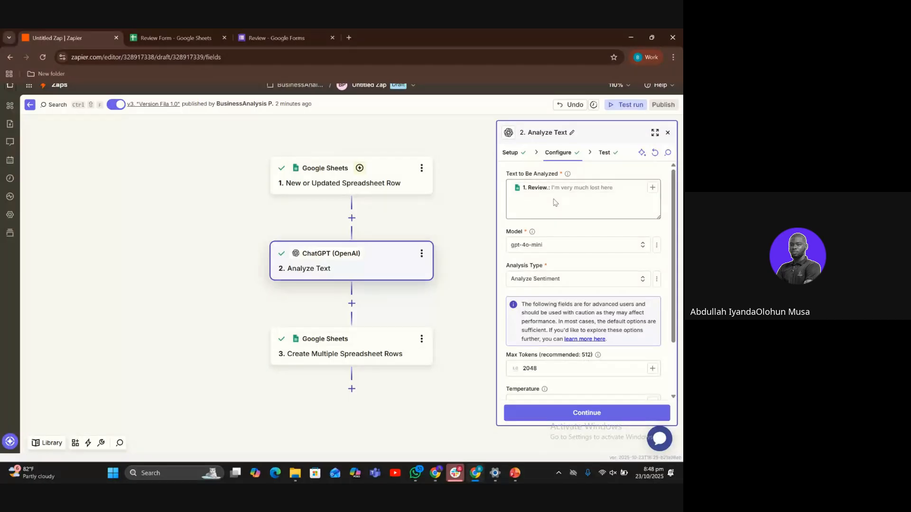
pyautogui.click(654, 132)
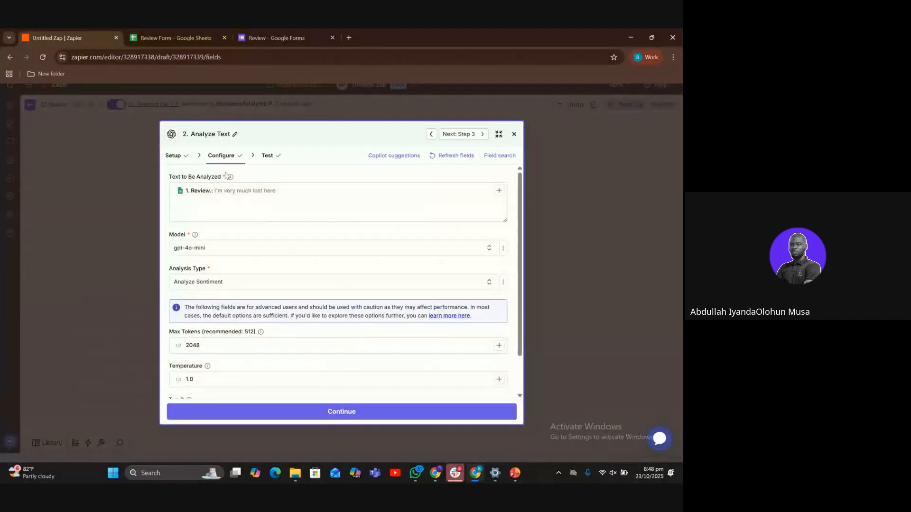
# Step: Clear the Text to Be Analyzed field and map it again to the Review field of the Google Sheets trigger
pyautogui.click(339, 195)
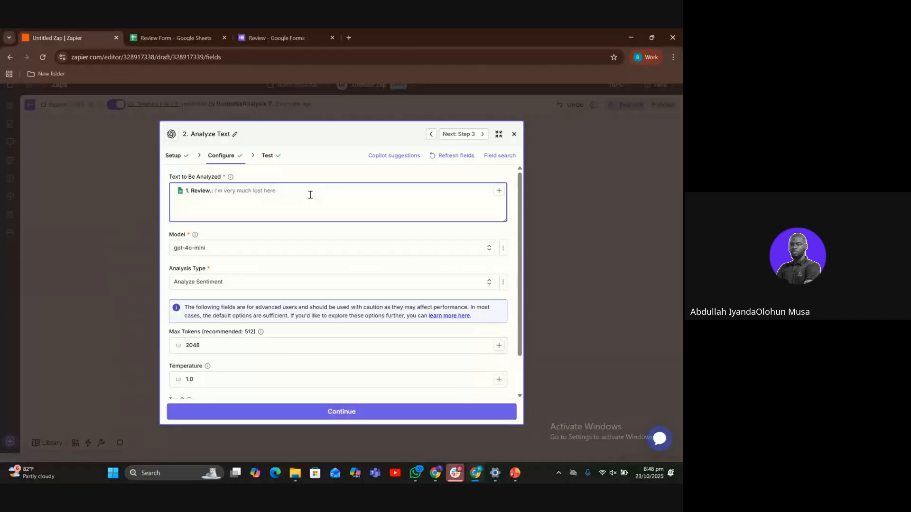
pyautogui.press('BackSpace')
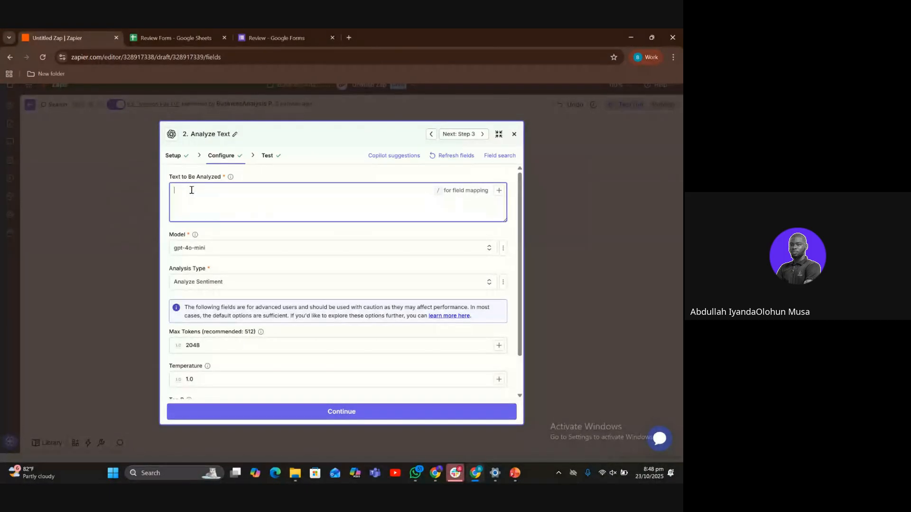
pyautogui.write('/')
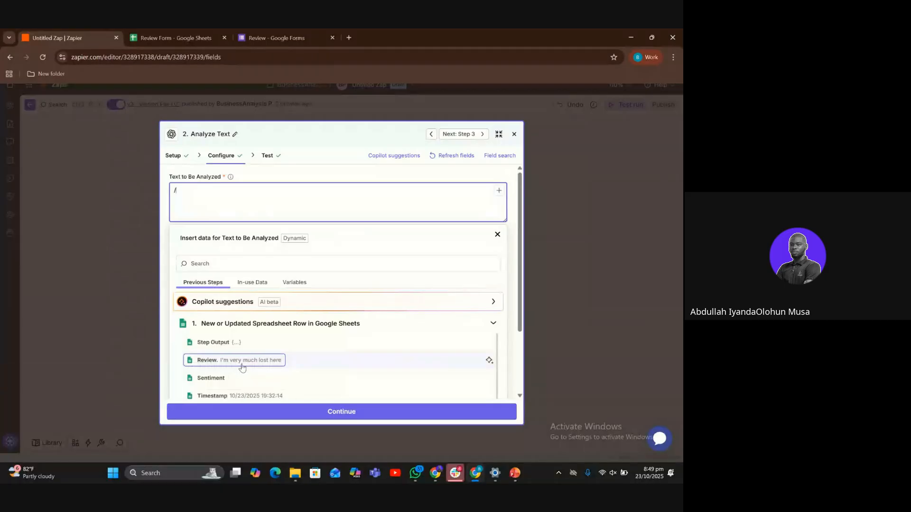
pyautogui.press('BackSpace')
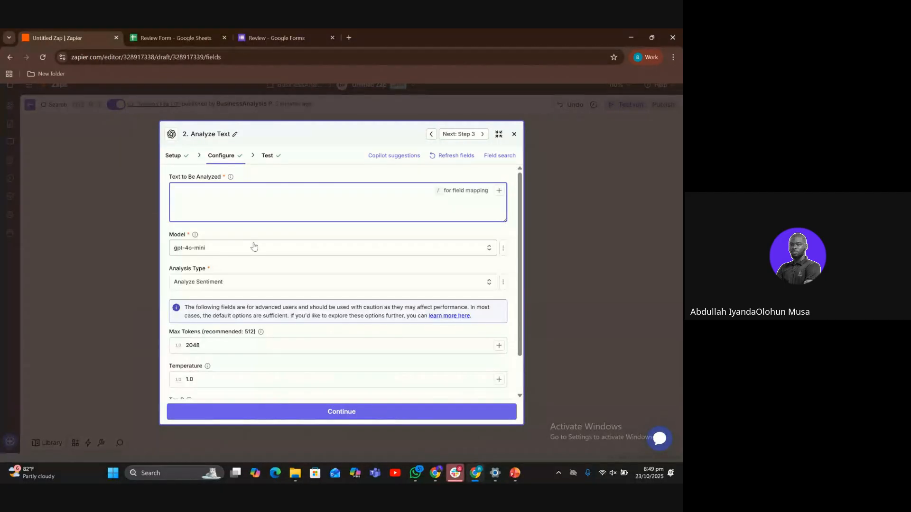
pyautogui.write('/')
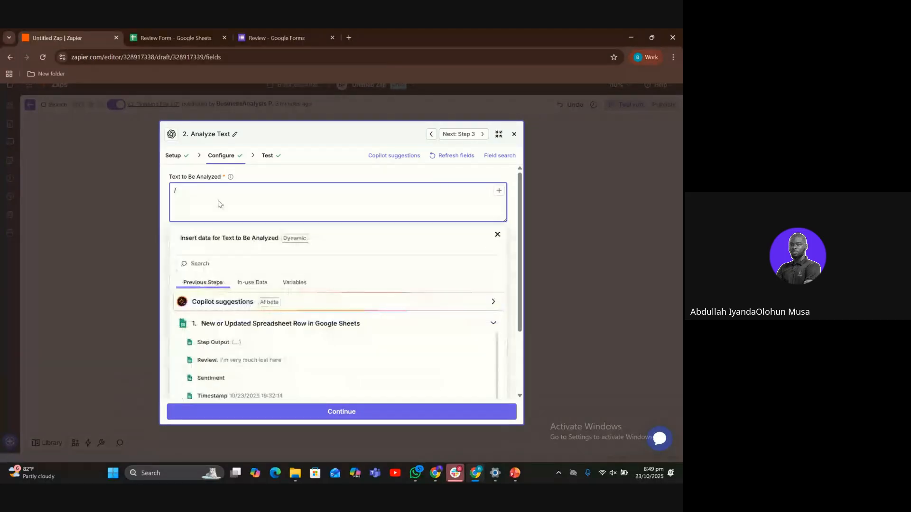
pyautogui.click(222, 361)
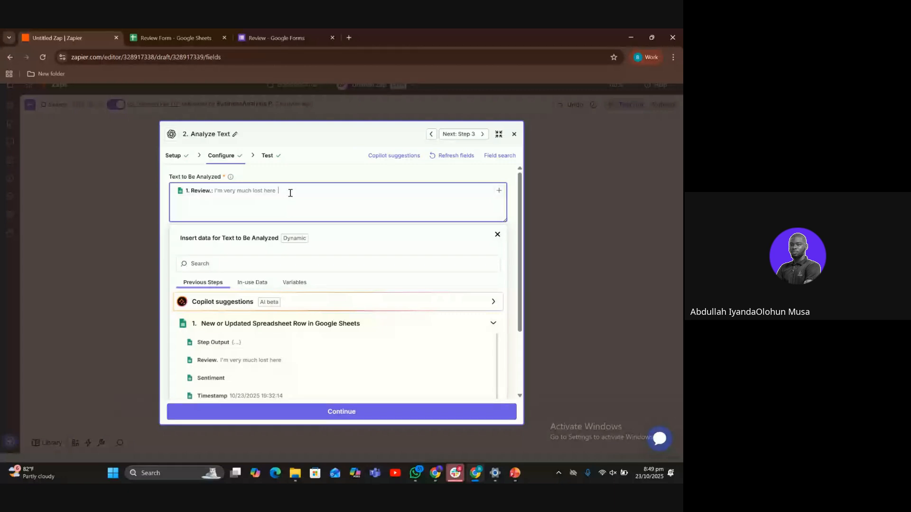
# Step: Continue to the Analyze Text test stage and examine the system message, analysis and sentiment in its output data
pyautogui.click(294, 412)
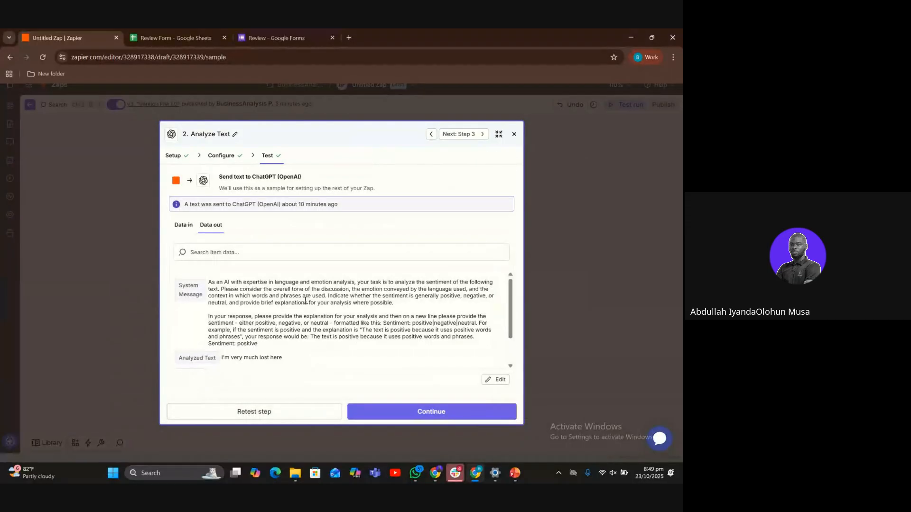
pyautogui.scroll(-1, 291, 315)
pyautogui.scroll(-2, 290, 315)
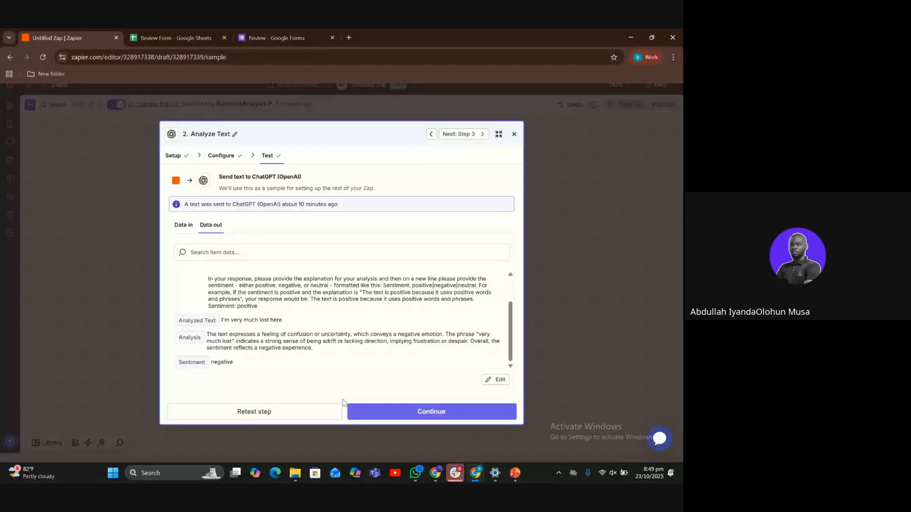
# Step: Continue to the Create Multiple Spreadsheet Rows step, examine its setup and configuration, and close the step editor
pyautogui.click(378, 416)
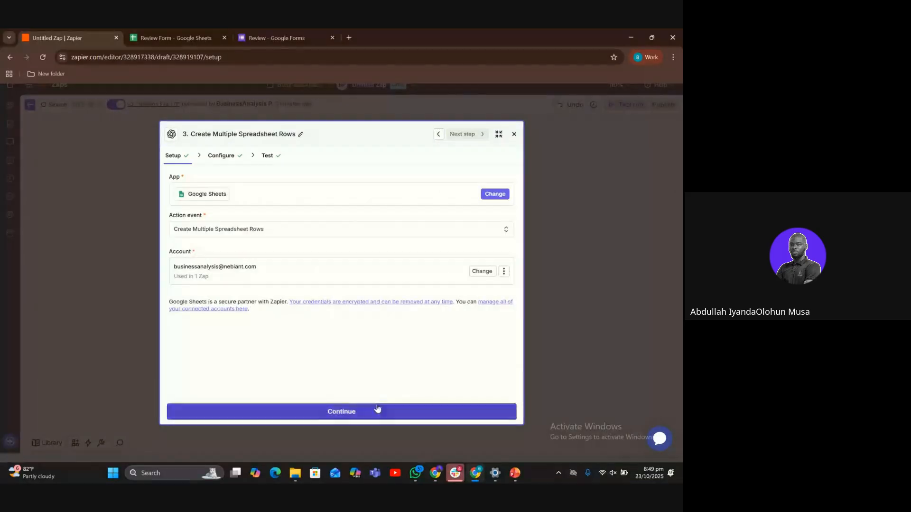
pyautogui.click(369, 418)
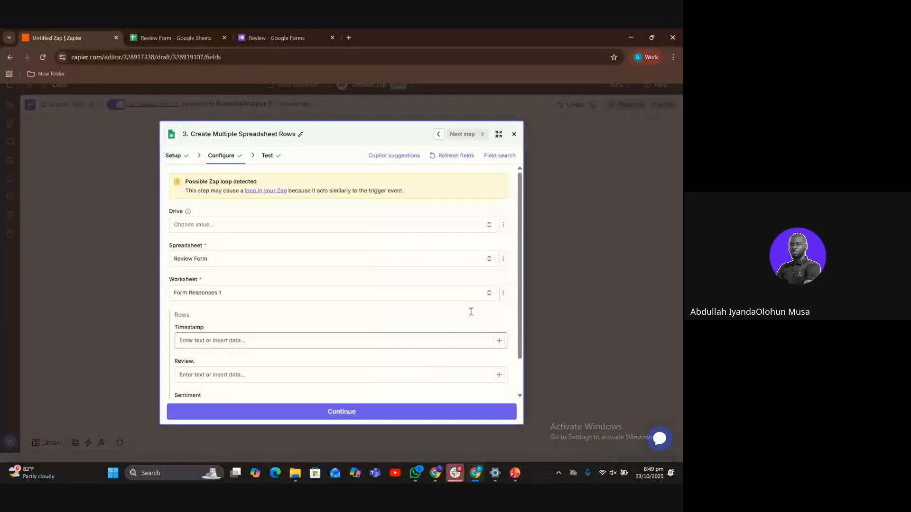
pyautogui.click(560, 151)
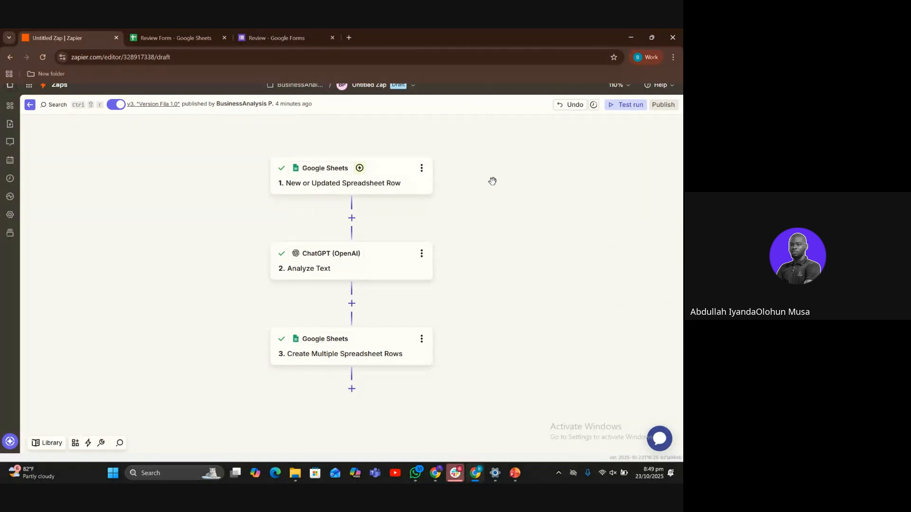
# Step: Search the web for "OpenAI API" in a new tab and look through the OpenAI platform results
pyautogui.click(348, 38)
pyautogui.write('p')
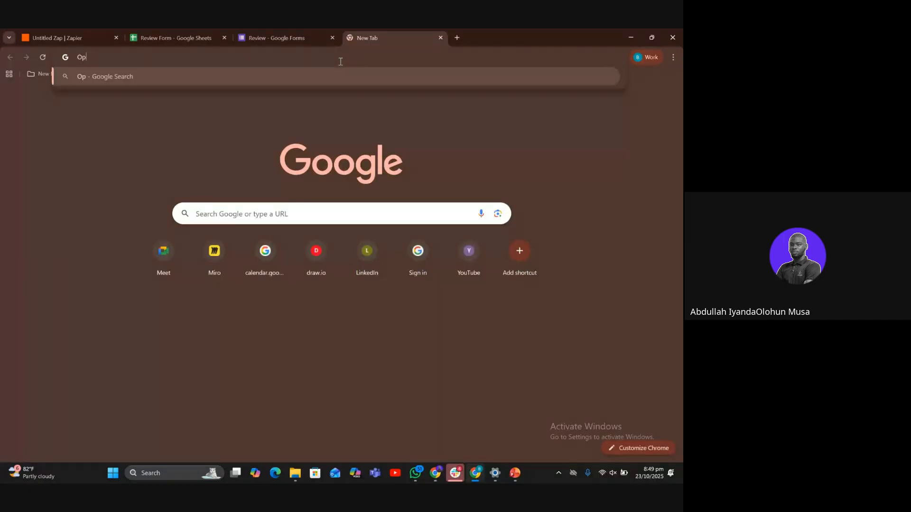
pyautogui.write('enAI API')
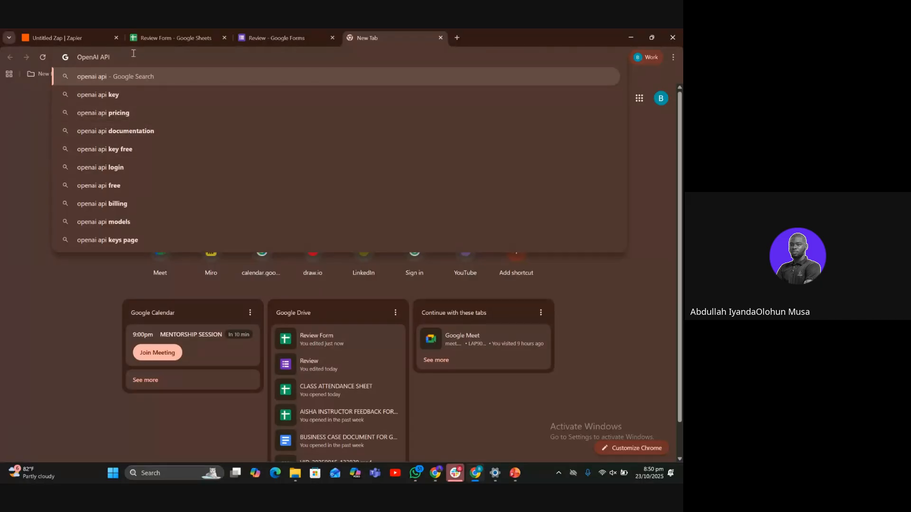
pyautogui.press('Return')
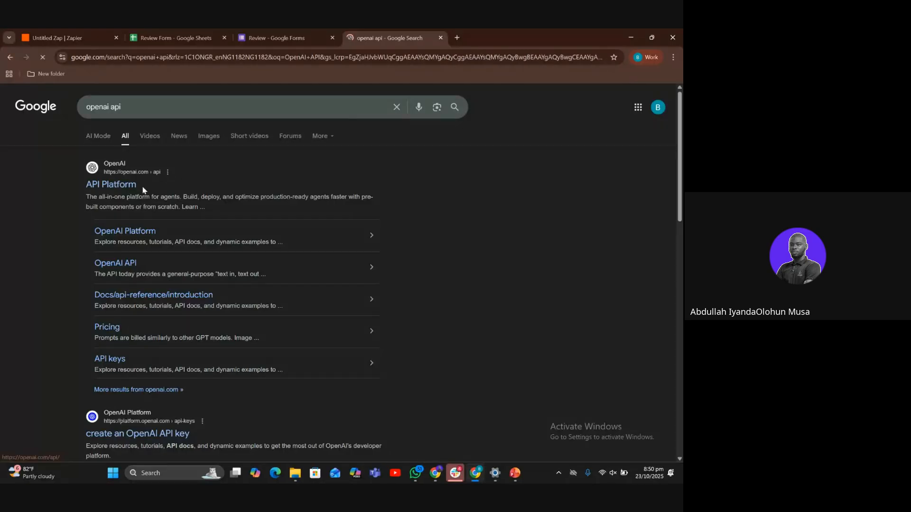
pyautogui.scroll(-1, 143, 190)
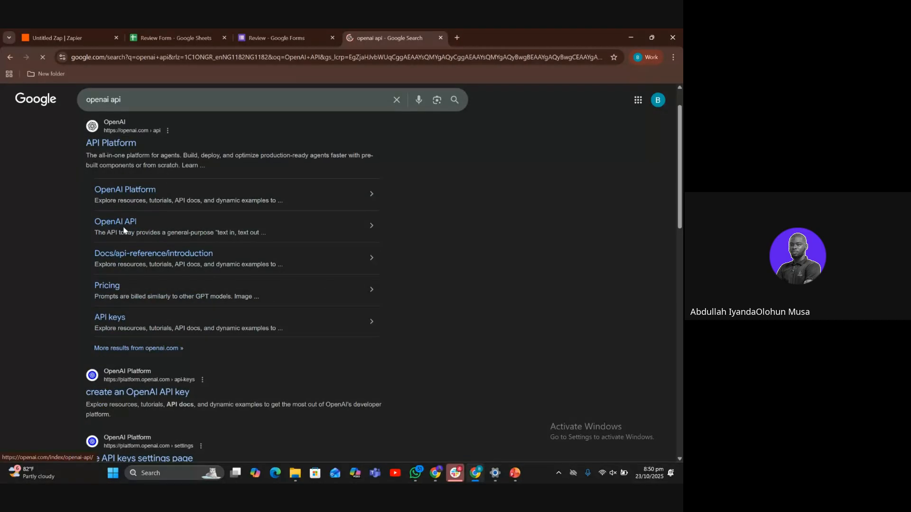
pyautogui.scroll(-1, 139, 353)
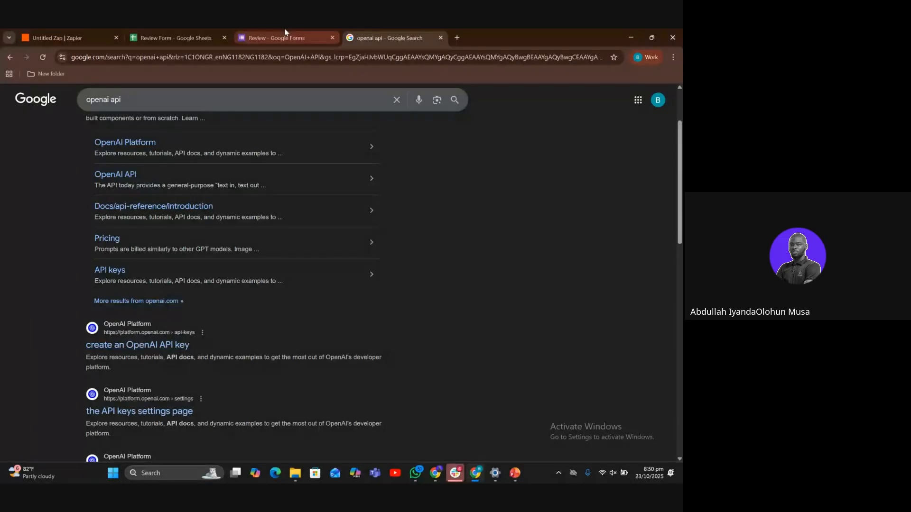
# Step: Return to the Zap, view its published version, and reopen the existing draft for editing
pyautogui.click(87, 31)
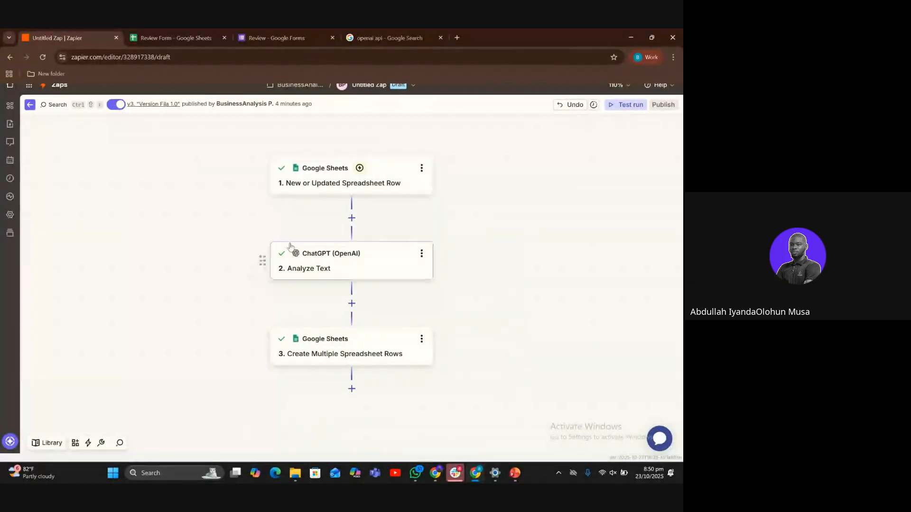
pyautogui.moveTo(238, 169); pyautogui.dragTo(172, 166)
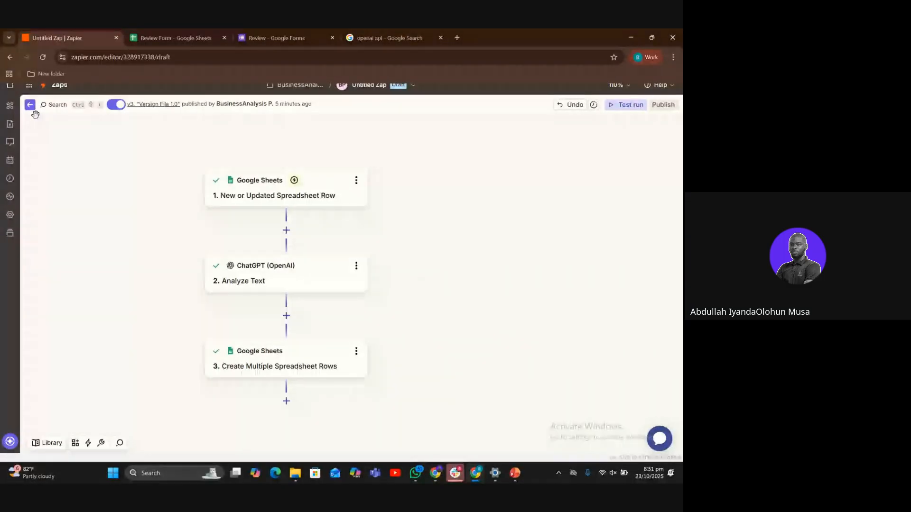
pyautogui.click(30, 106)
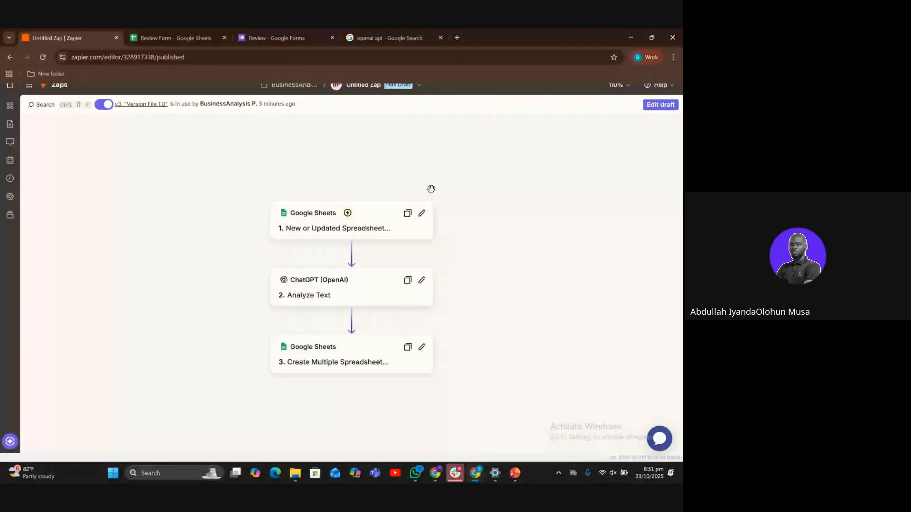
pyautogui.hscroll(2, 446, 185)
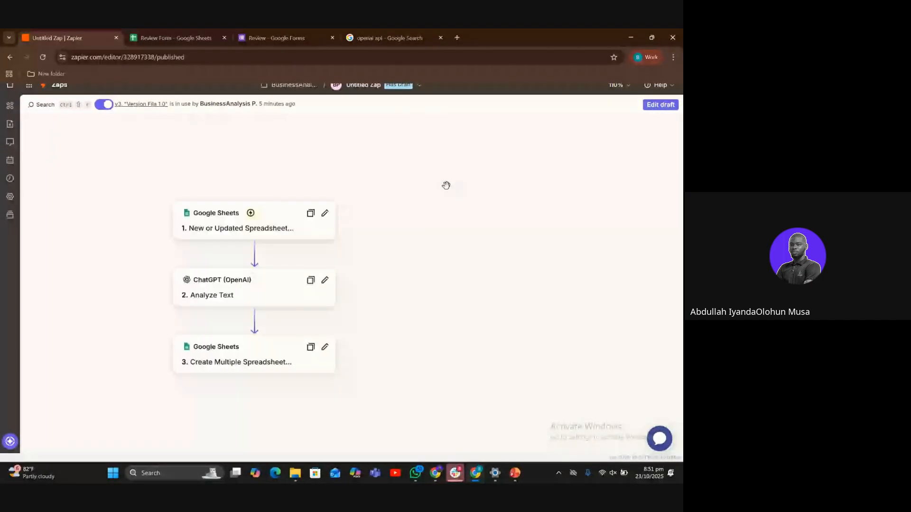
pyautogui.hscroll(3, 446, 186)
pyautogui.rightClick(447, 185)
pyautogui.click(663, 105)
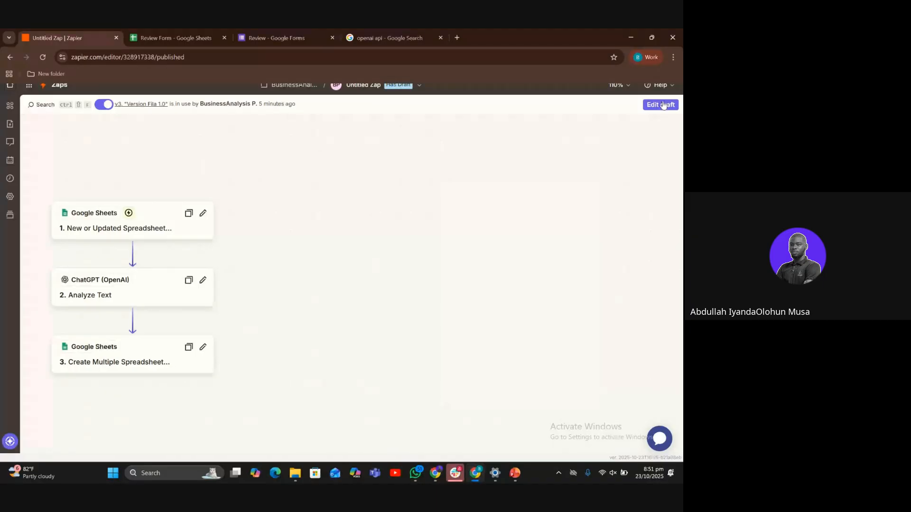
pyautogui.click(663, 105)
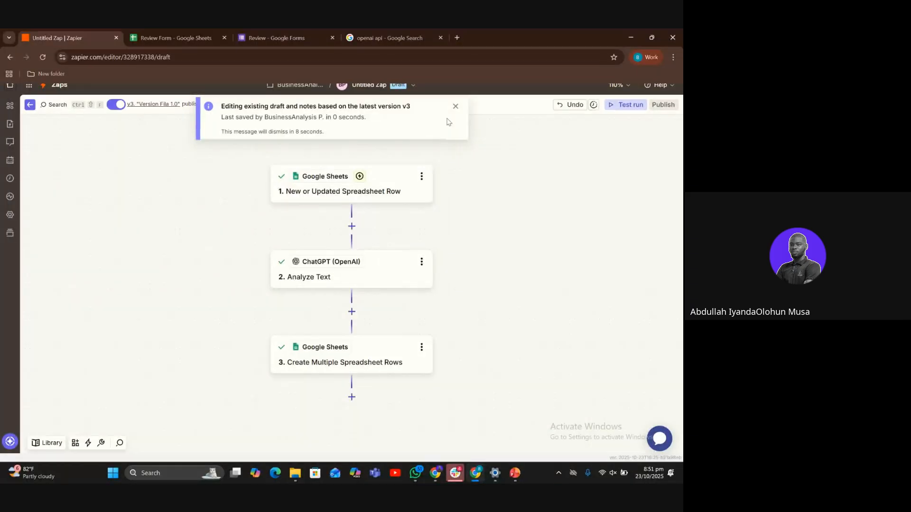
pyautogui.click(455, 107)
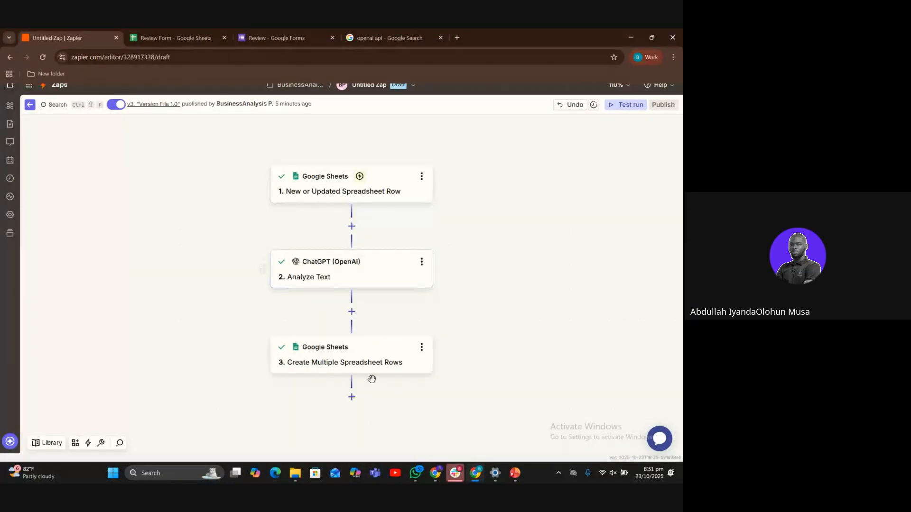
# Step: Add an action after Create Multiple Spreadsheet Rows and browse the available apps and tools without choosing one
pyautogui.click(352, 398)
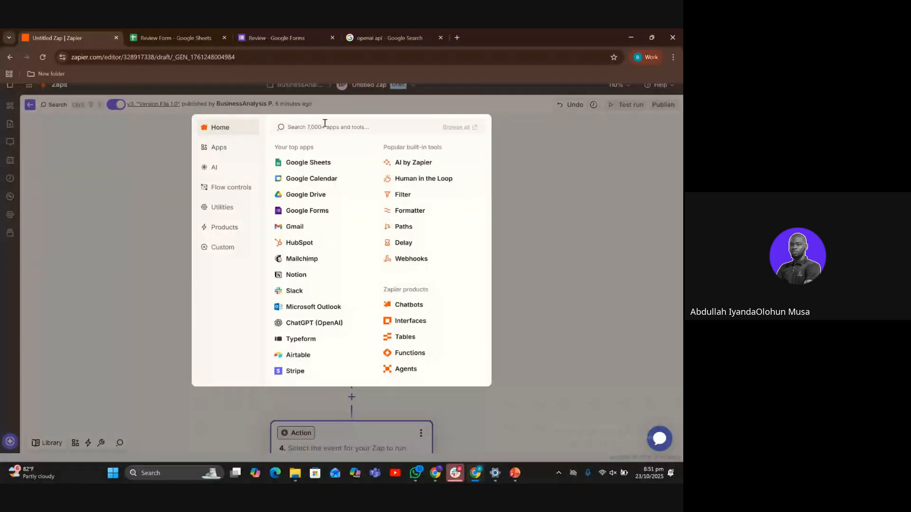
pyautogui.click(324, 124)
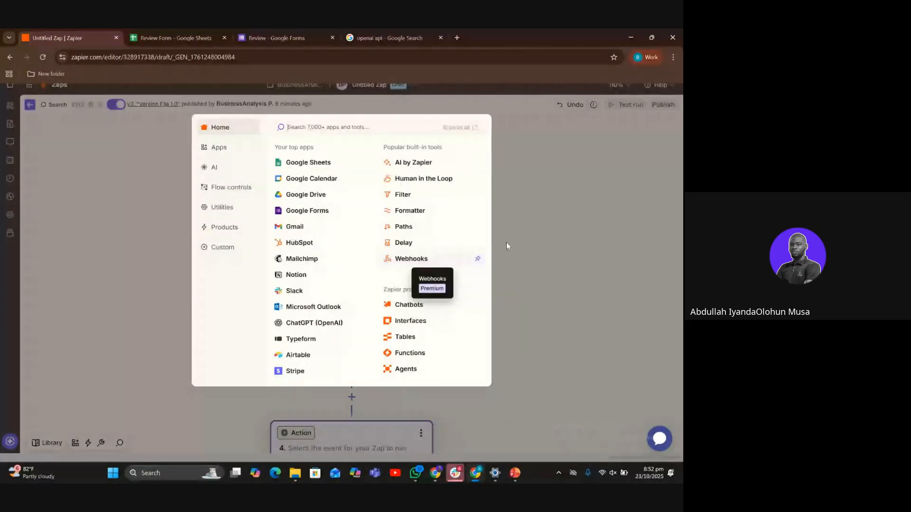
pyautogui.click(538, 236)
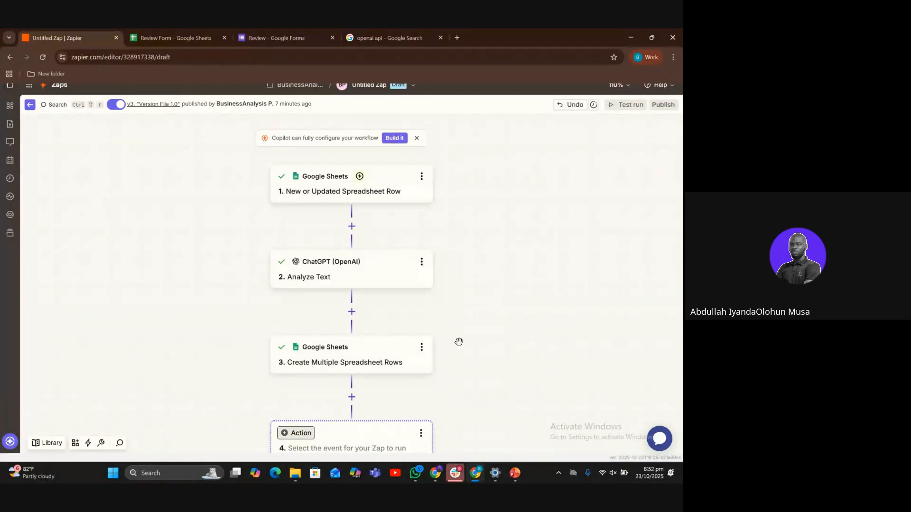
# Step: Delete the empty fourth action from the Zap draft
pyautogui.click(420, 433)
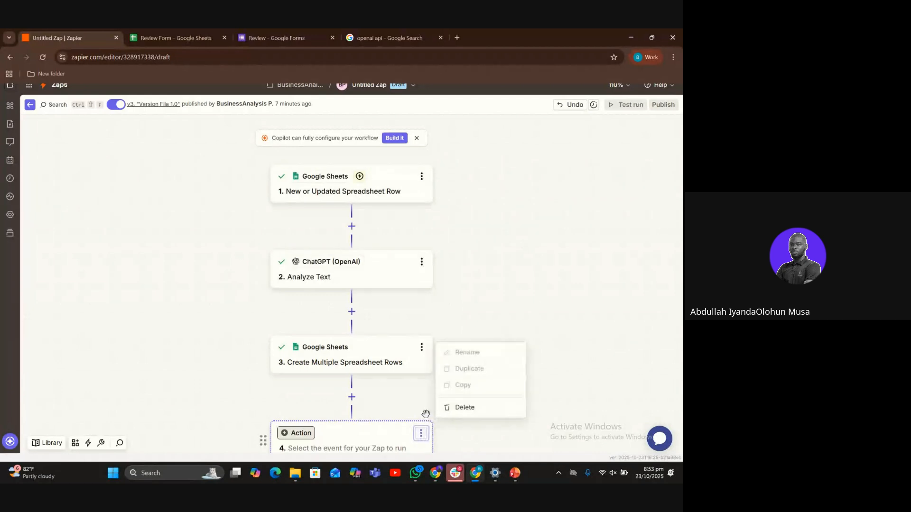
pyautogui.click(463, 410)
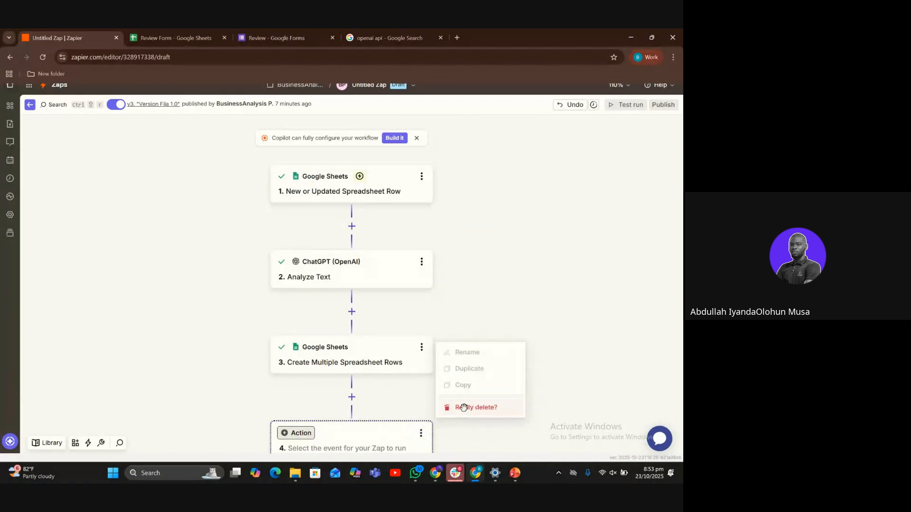
pyautogui.click(463, 407)
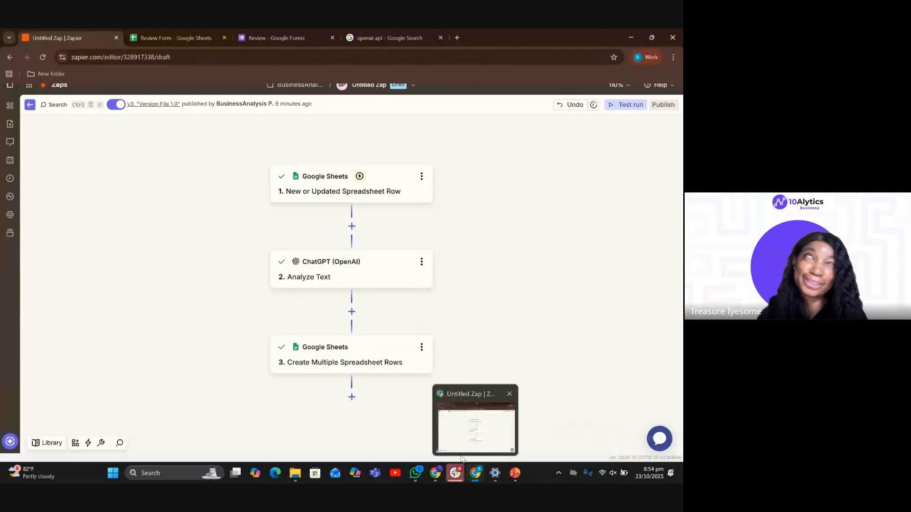
# Step: Switch to the other Chrome window and show the Google Meet call
pyautogui.moveTo(437, 475)
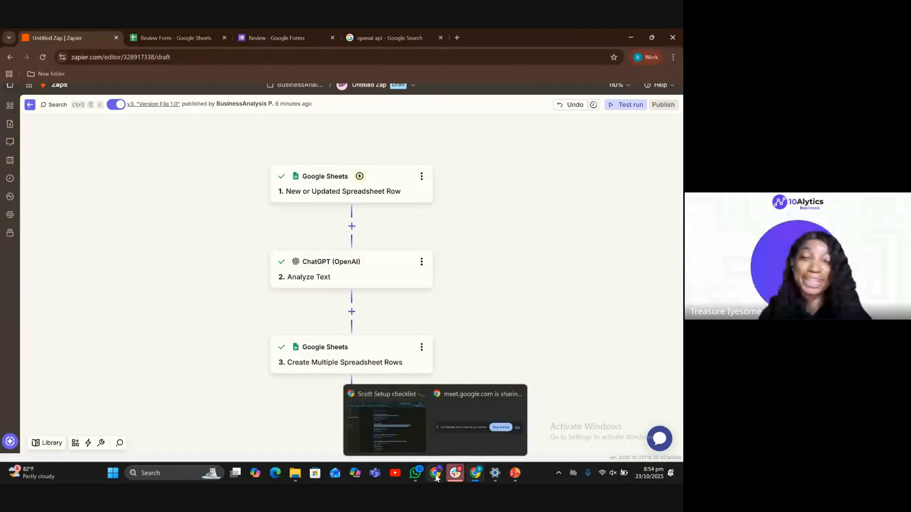
pyautogui.click(408, 443)
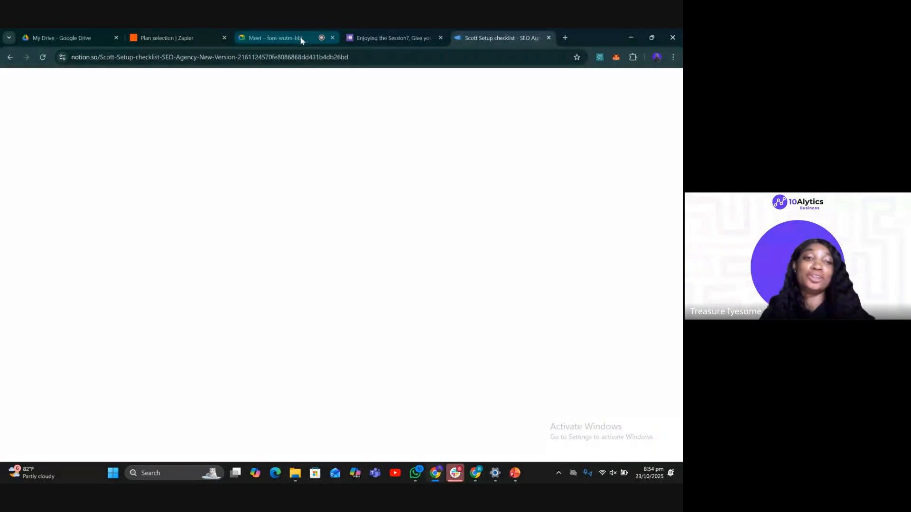
pyautogui.click(300, 41)
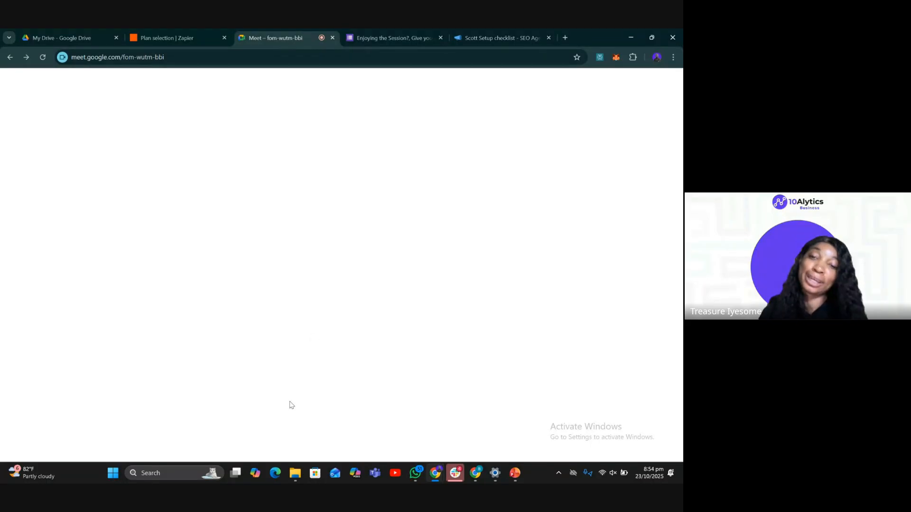
pyautogui.click(114, 475)
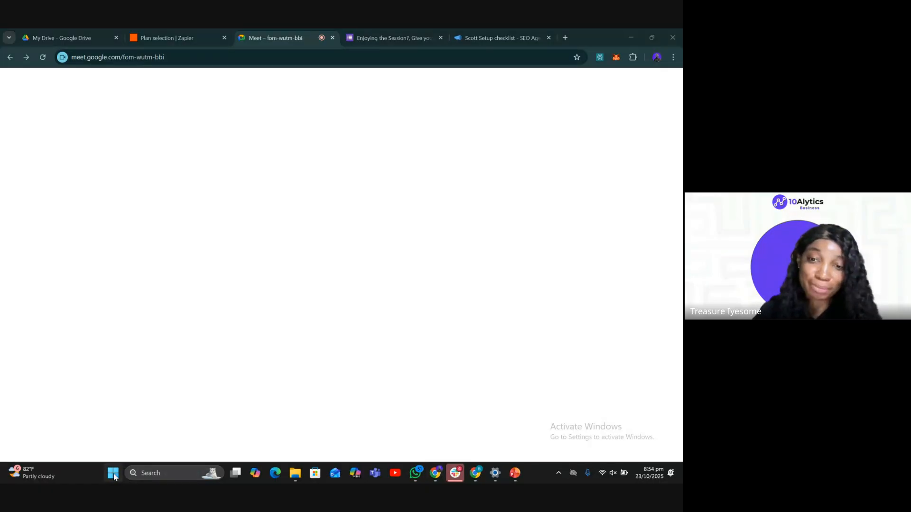
pyautogui.click(114, 476)
pyautogui.click(114, 476)
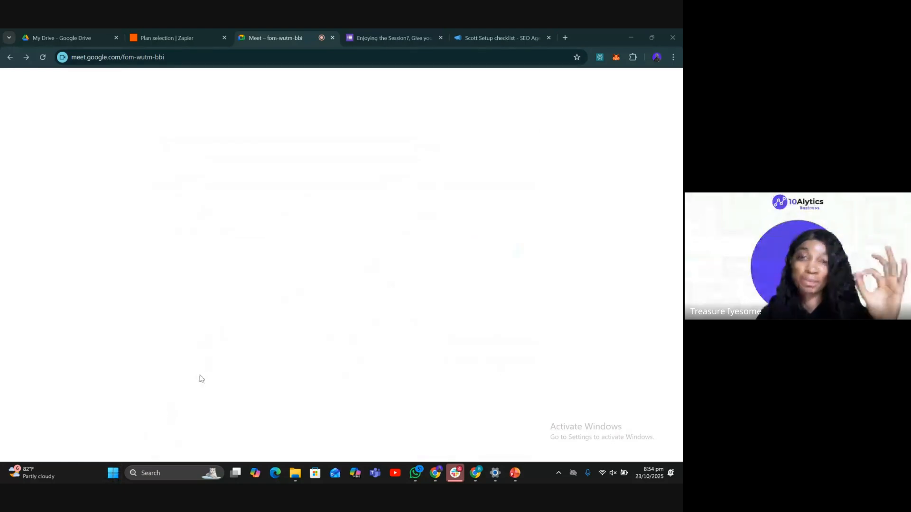